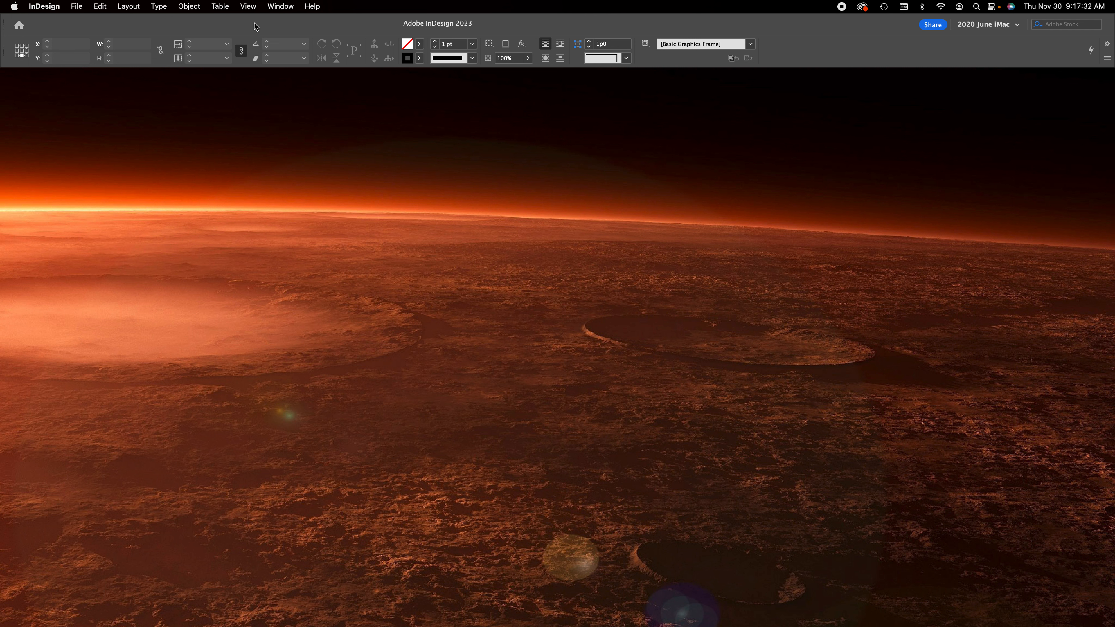
- Create a new document from the iPad Retina mobile preset in landscape orientation with Primary Text Frame turned off
key(super+n)
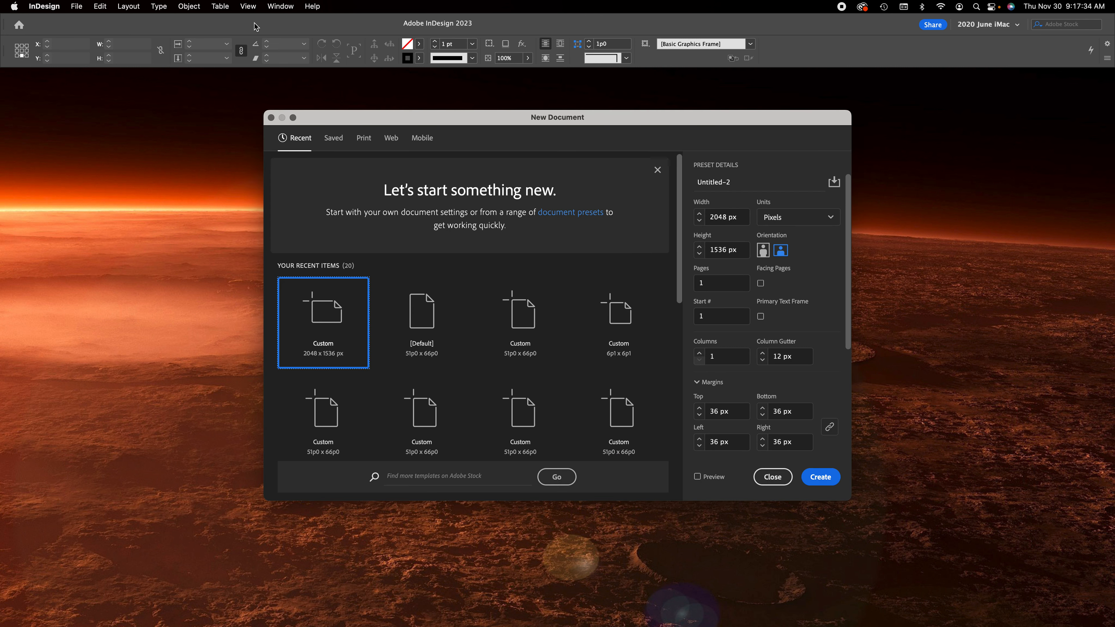
click(422, 138)
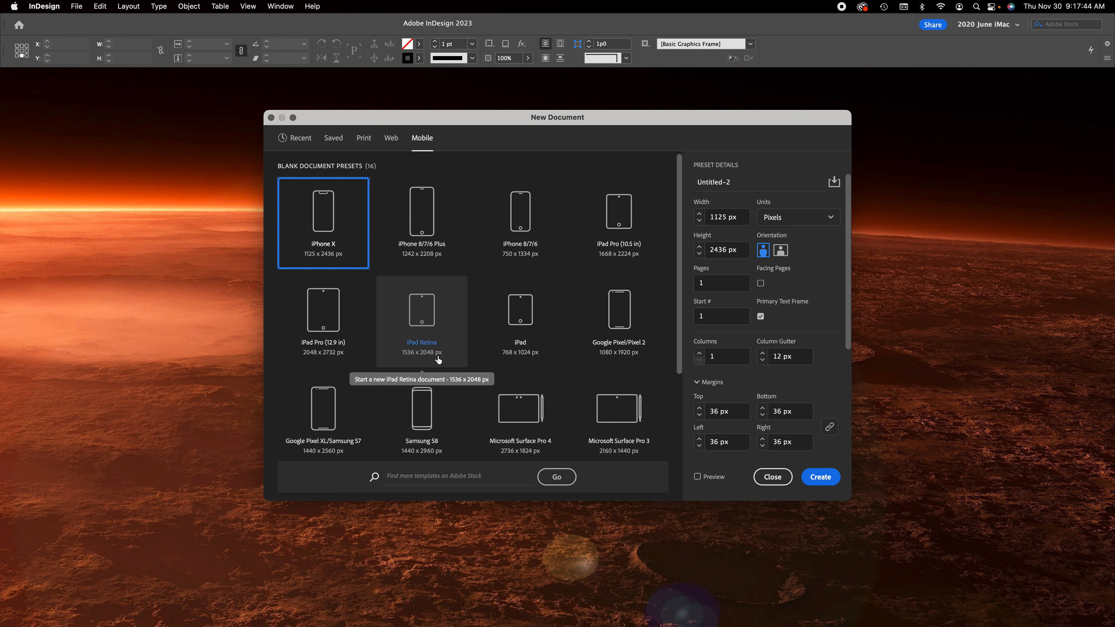
click(430, 323)
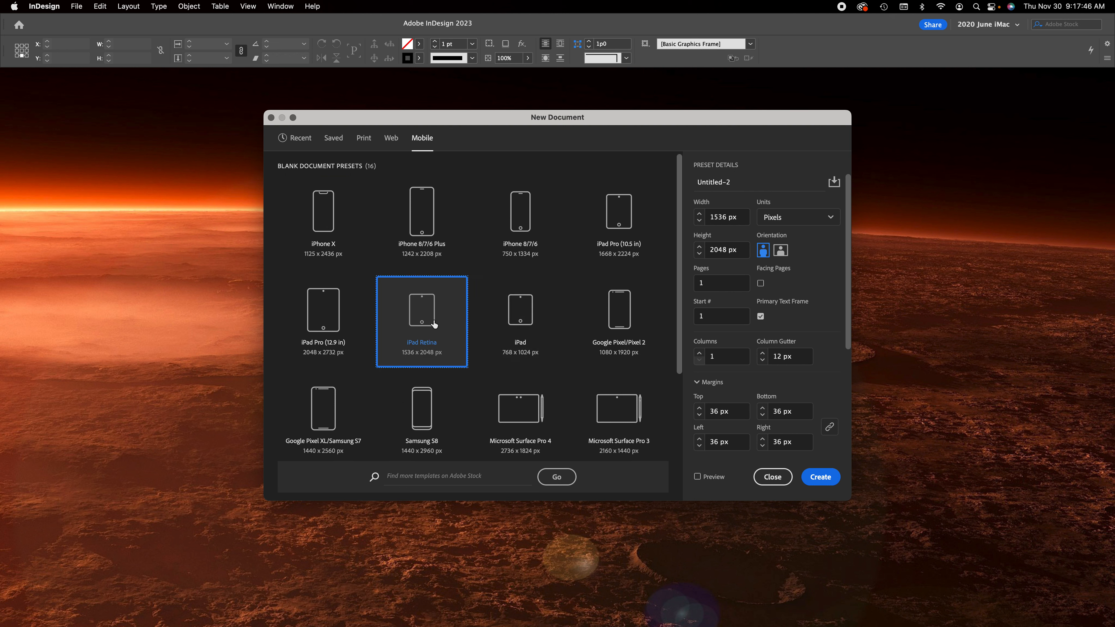
click(780, 252)
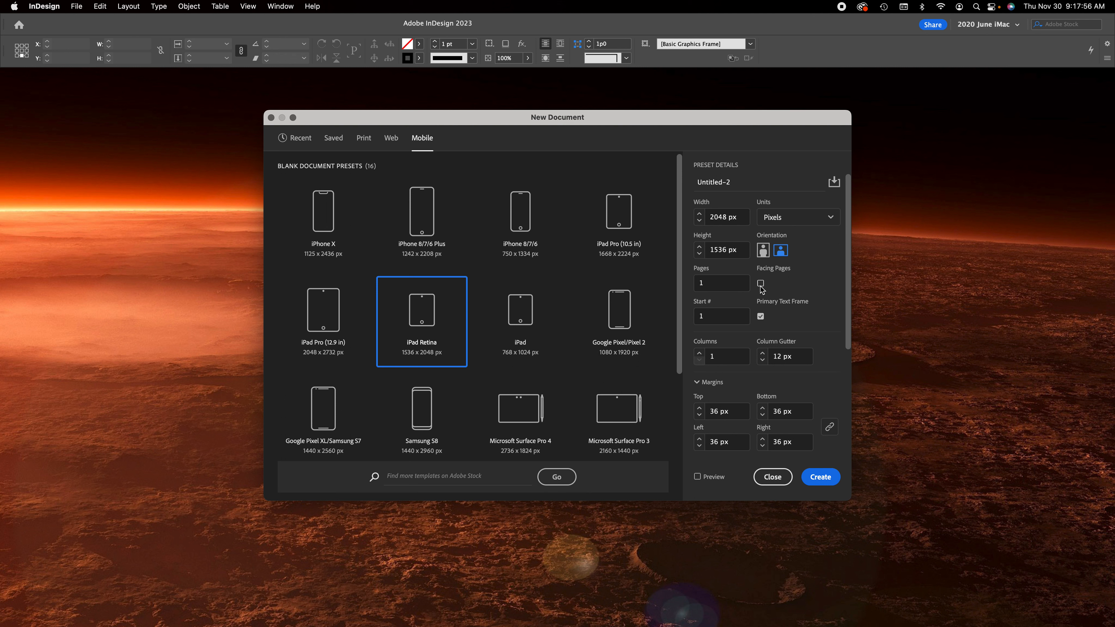
click(762, 318)
scroll(741, 417, down, 5)
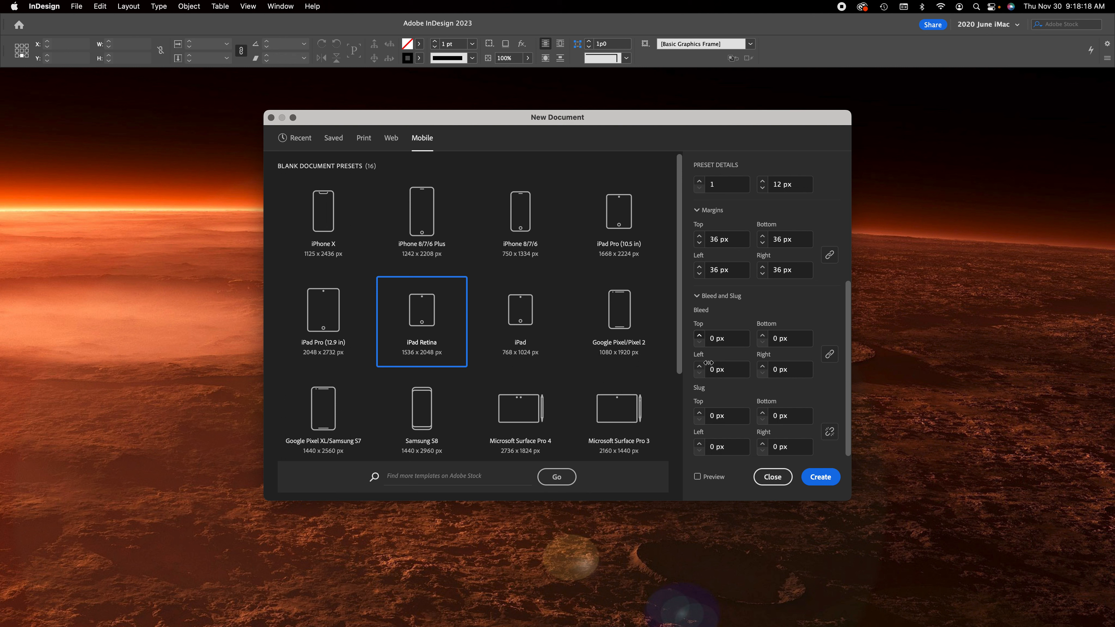
scroll(749, 438, up, 5)
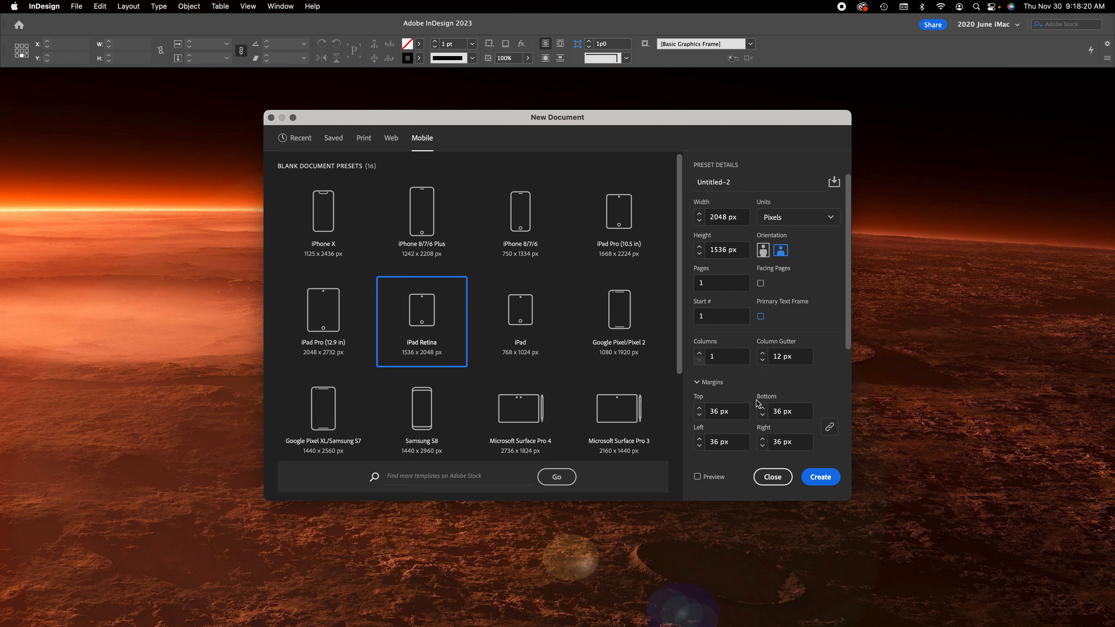
click(828, 480)
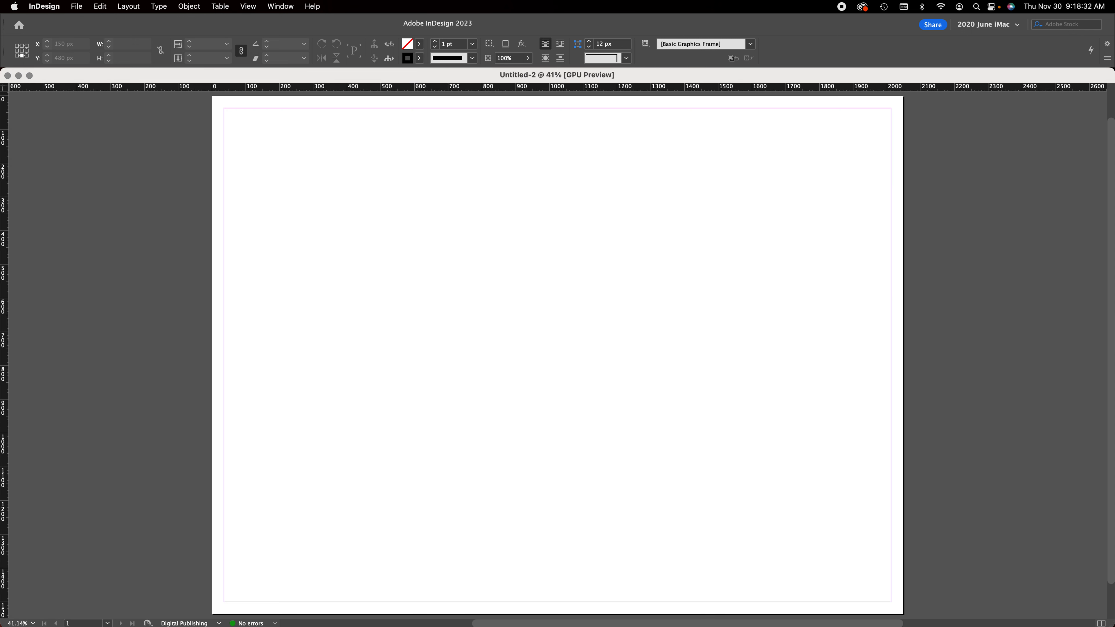
- Place the Pages panel beside the document page and open the Bookmarks panel as a floating panel over the page
drag(37, 99, 943, 119)
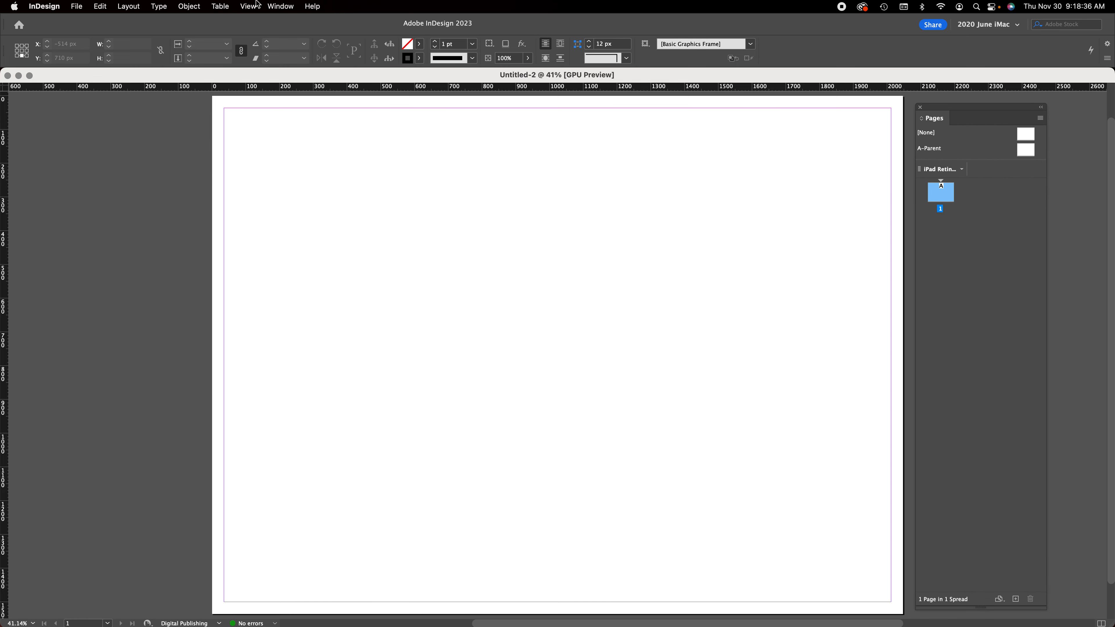
click(272, 6)
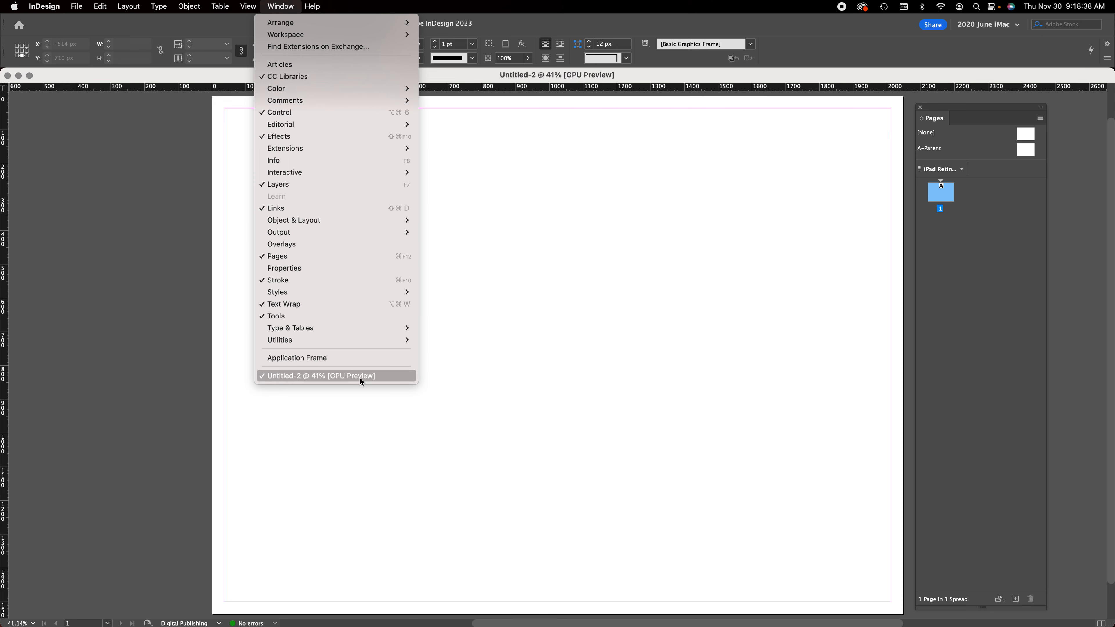
mouse_move(396, 173)
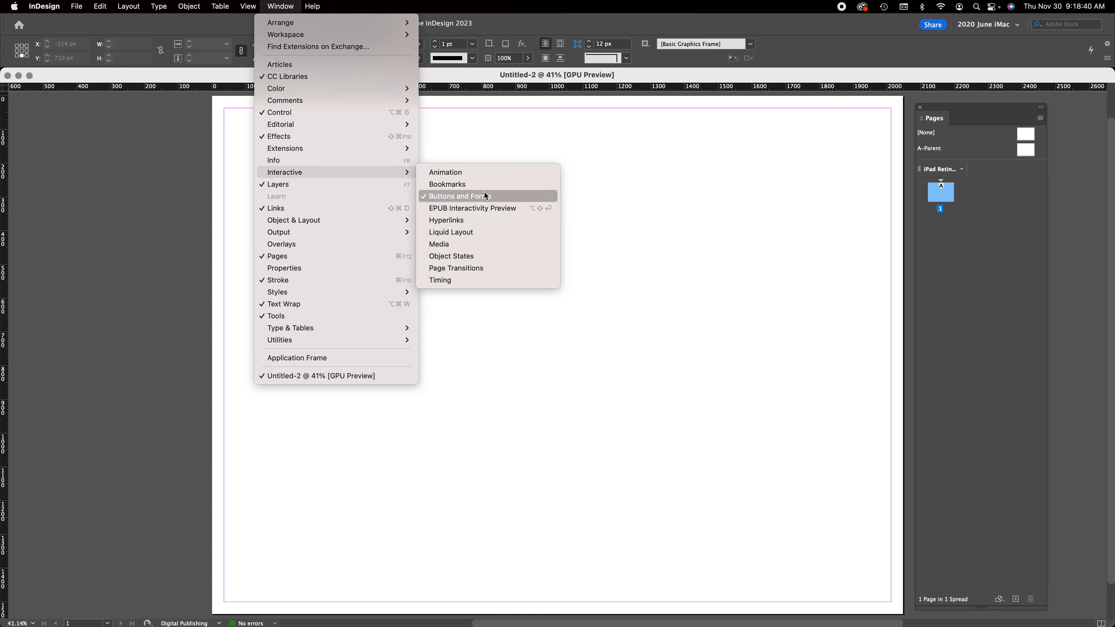
click(481, 183)
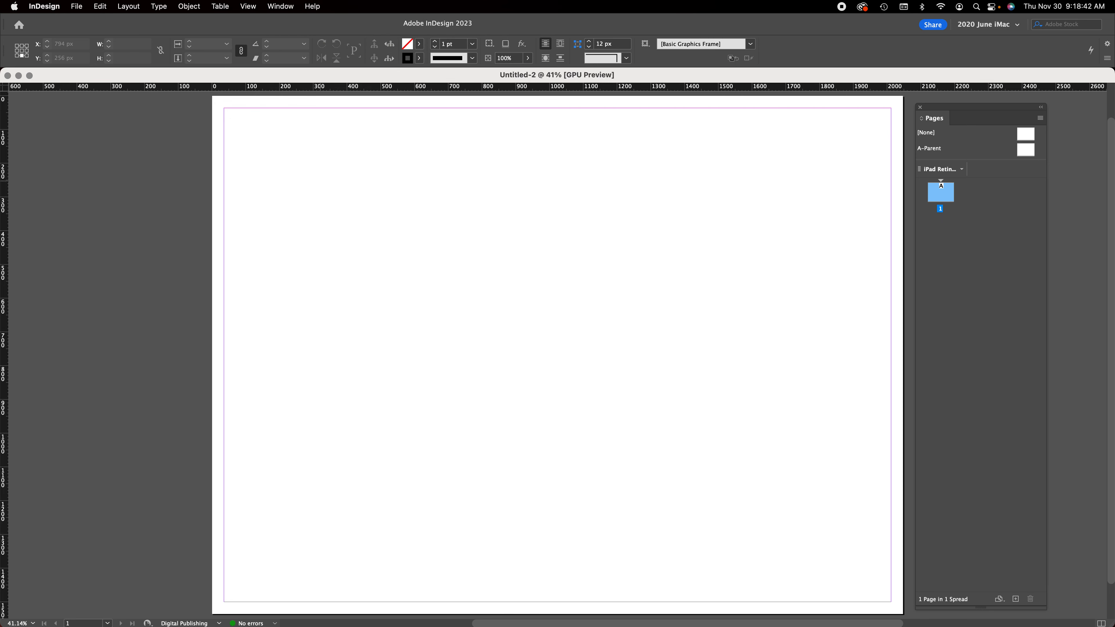
drag(765, 222, 679, 197)
- Show the Buttons and Forms panel, group it with the Bookmarks panel, and bring Bookmarks to the front
click(280, 6)
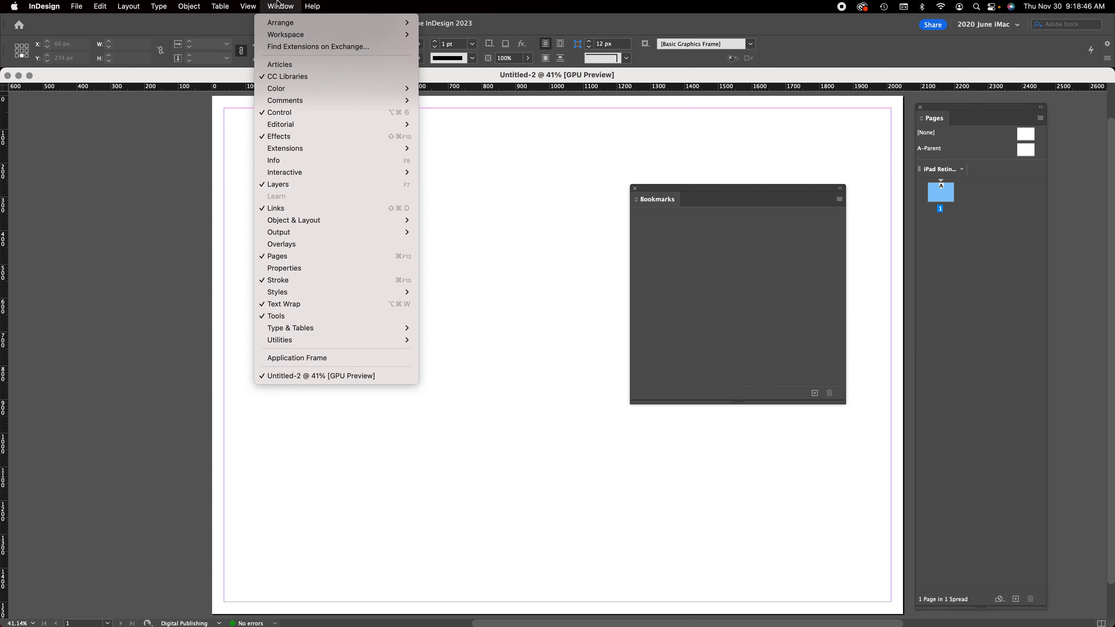
mouse_move(312, 173)
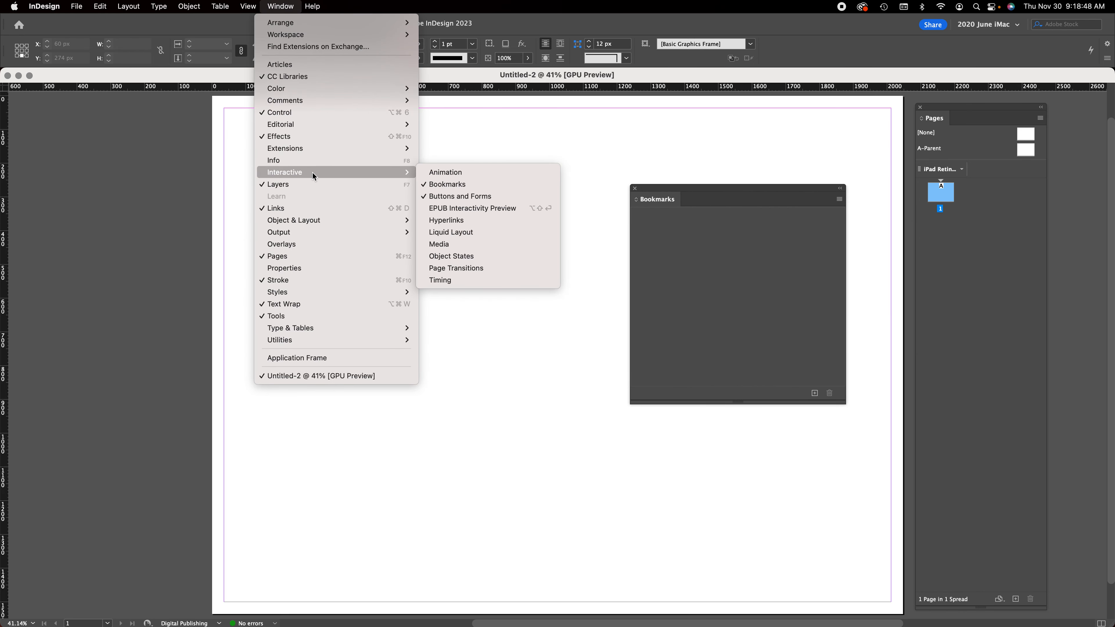
click(504, 197)
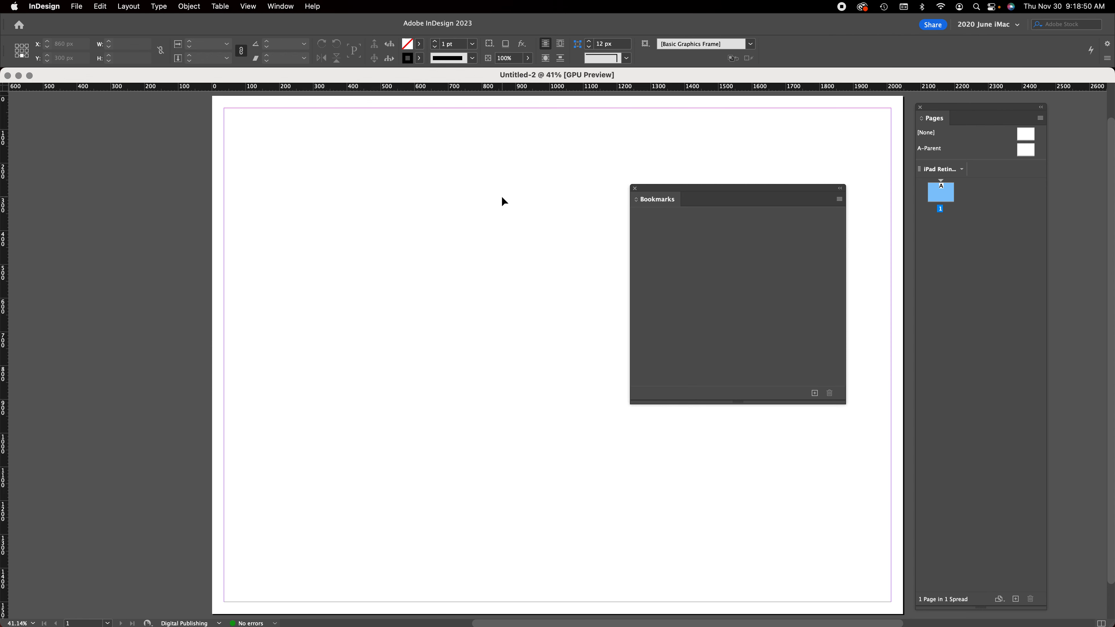
click(274, 5)
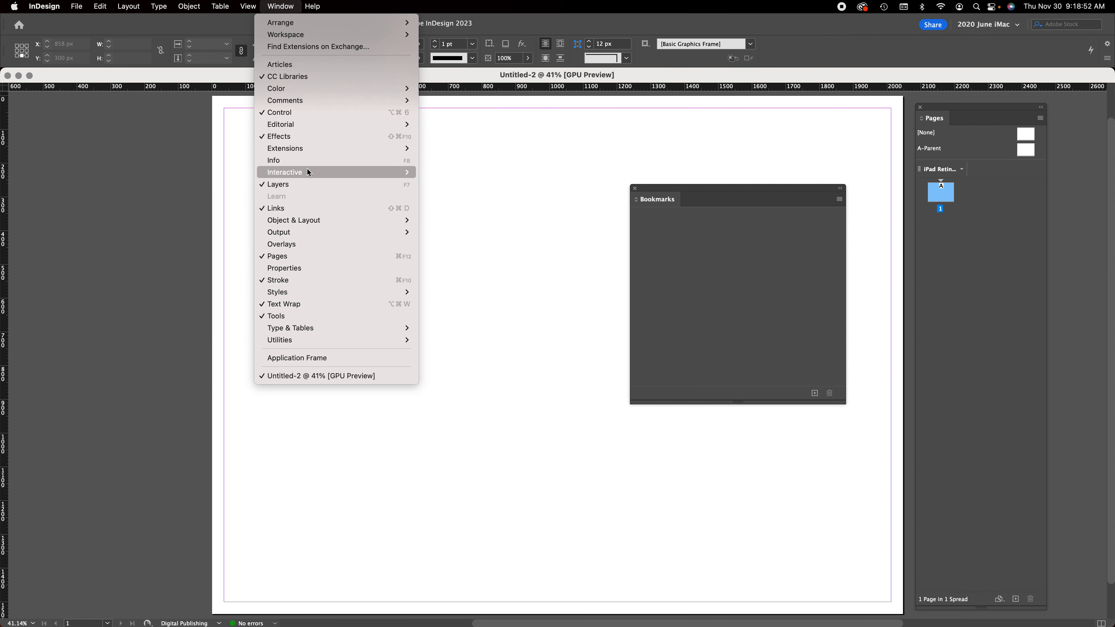
mouse_move(306, 171)
click(46, 244)
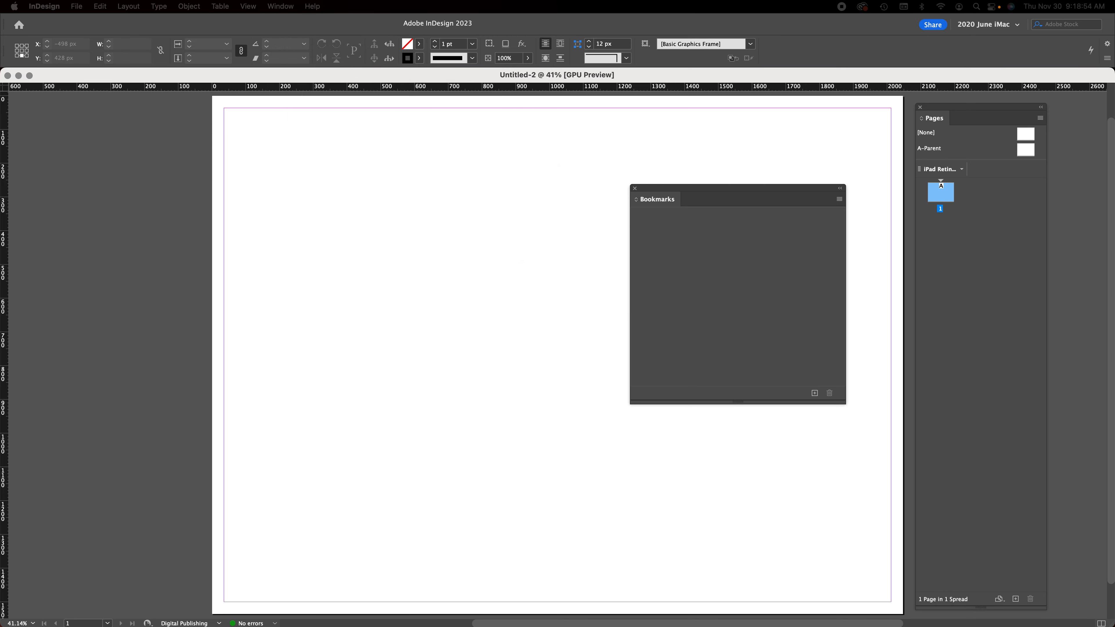
drag(591, 255, 699, 208)
click(658, 203)
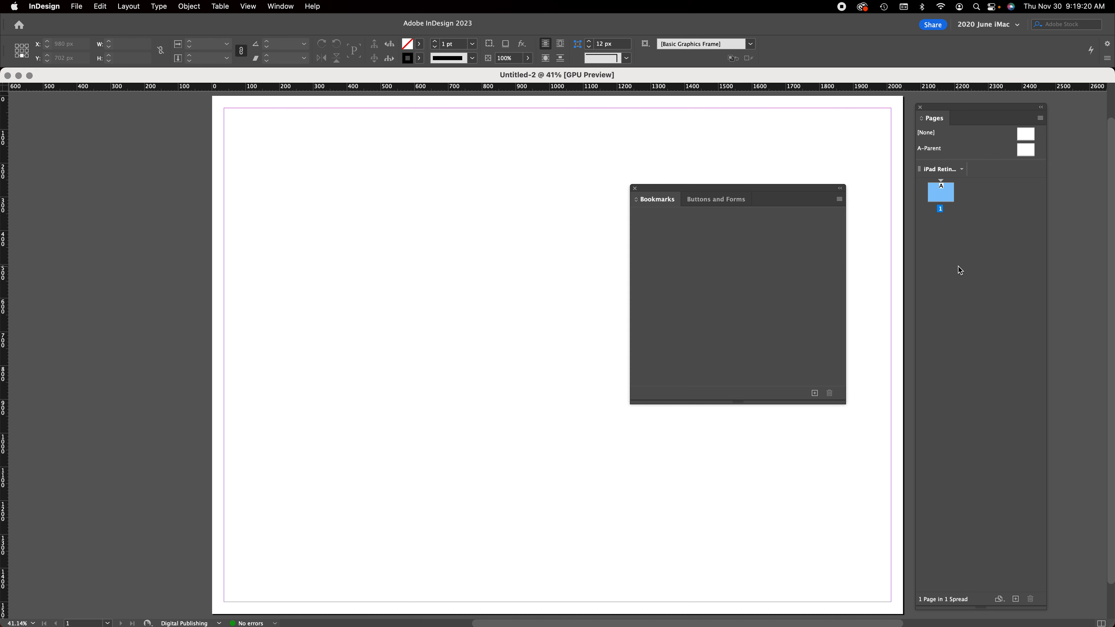
- Add five pages after page 1 for a six-page document
click(1017, 600)
click(1017, 600)
click(1016, 600)
click(1016, 599)
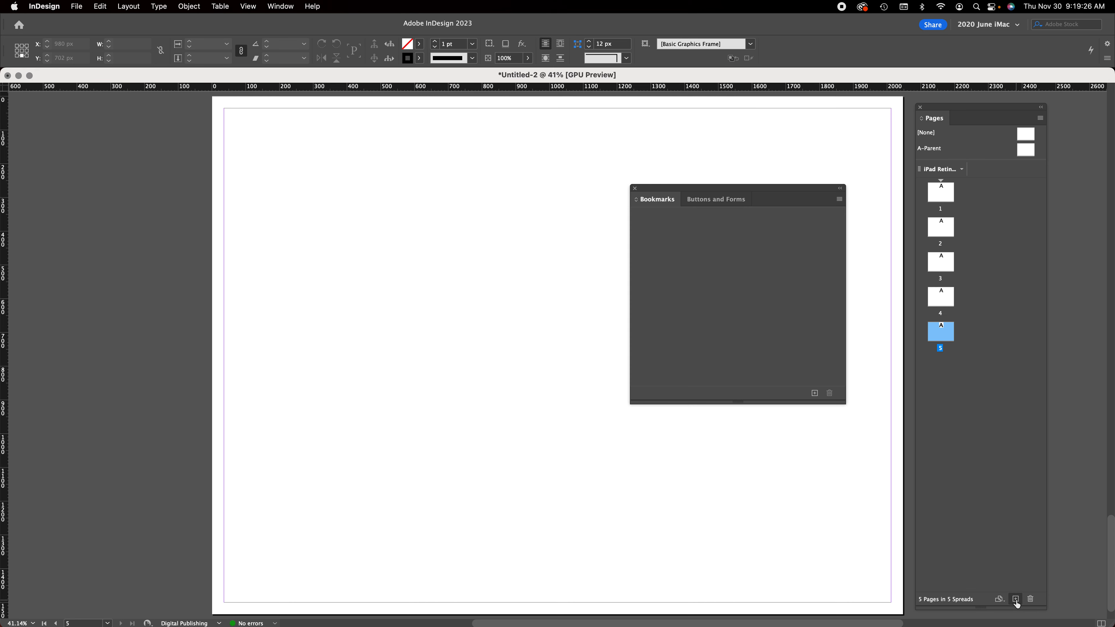
click(1016, 600)
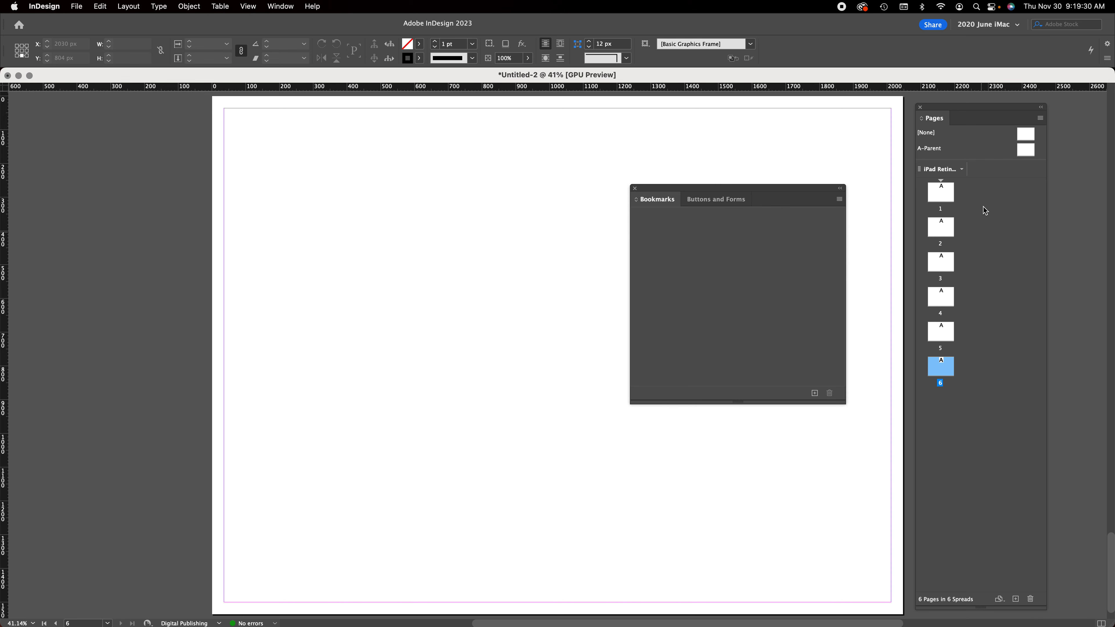
- Select the thumbnails of pages 1 to 5 in turn to compare the highlighted page with the page displayed
click(946, 194)
click(943, 234)
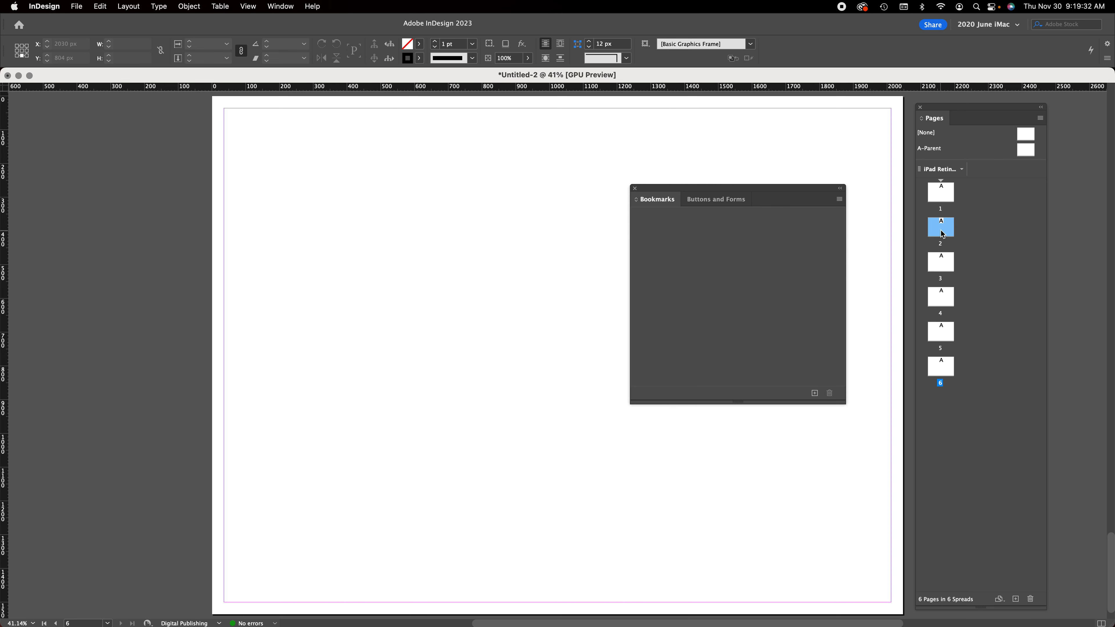
click(943, 268)
click(942, 299)
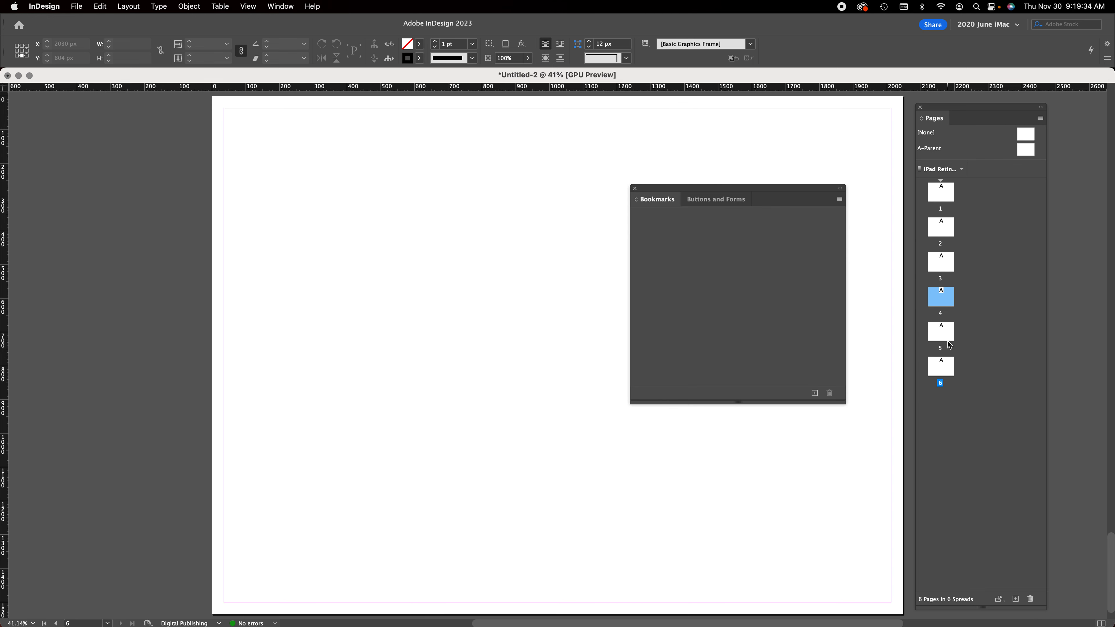
click(934, 343)
click(939, 192)
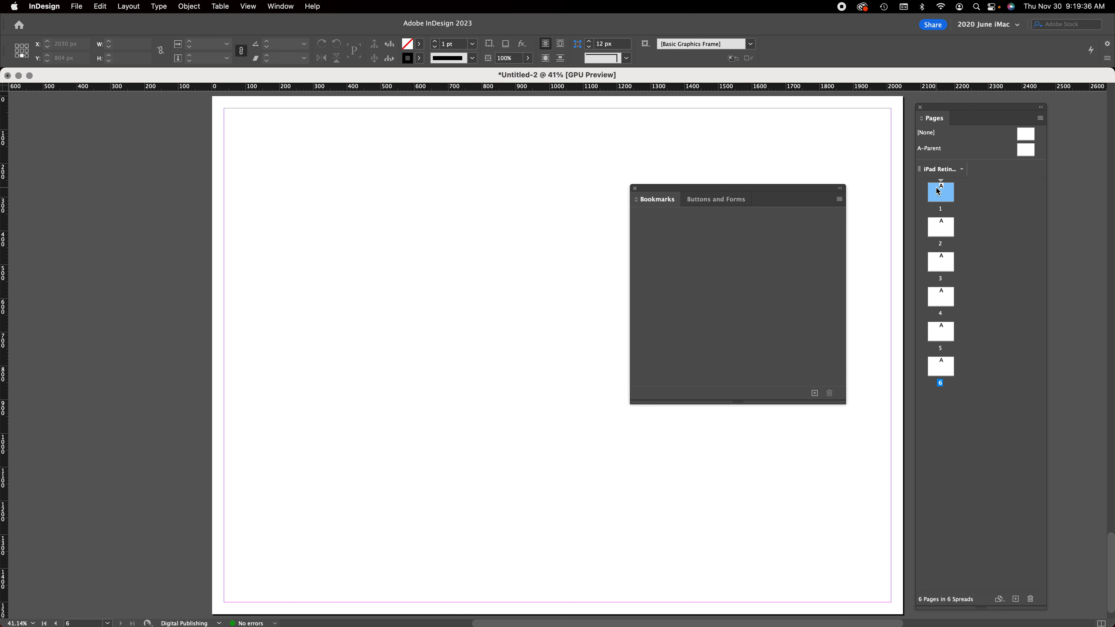
click(940, 233)
click(941, 263)
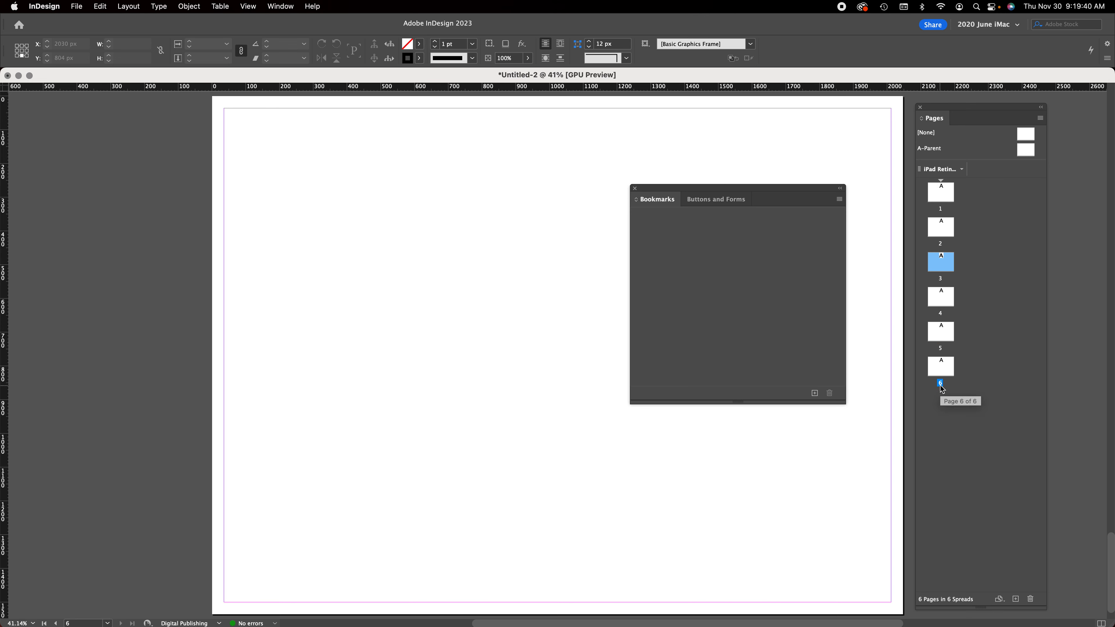
- Display pages 5 and 2, browse through to page 6, and return to page 1 to check how page navigation works
double_click(940, 334)
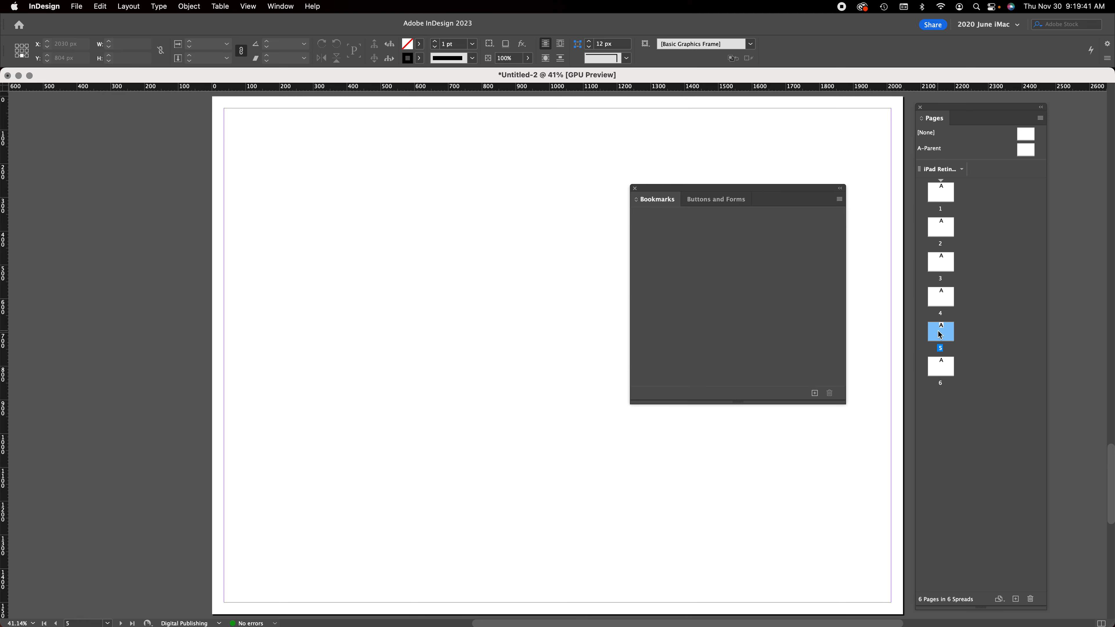
double_click(942, 229)
scroll(376, 231, up, 1)
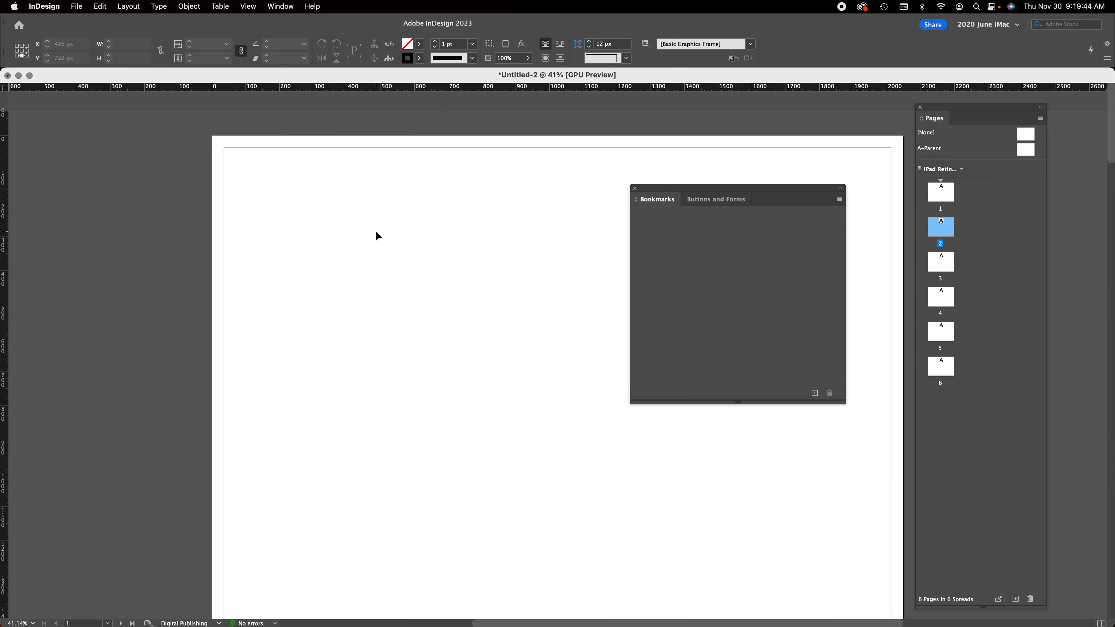
scroll(376, 231, down, 5)
scroll(375, 230, down, 15)
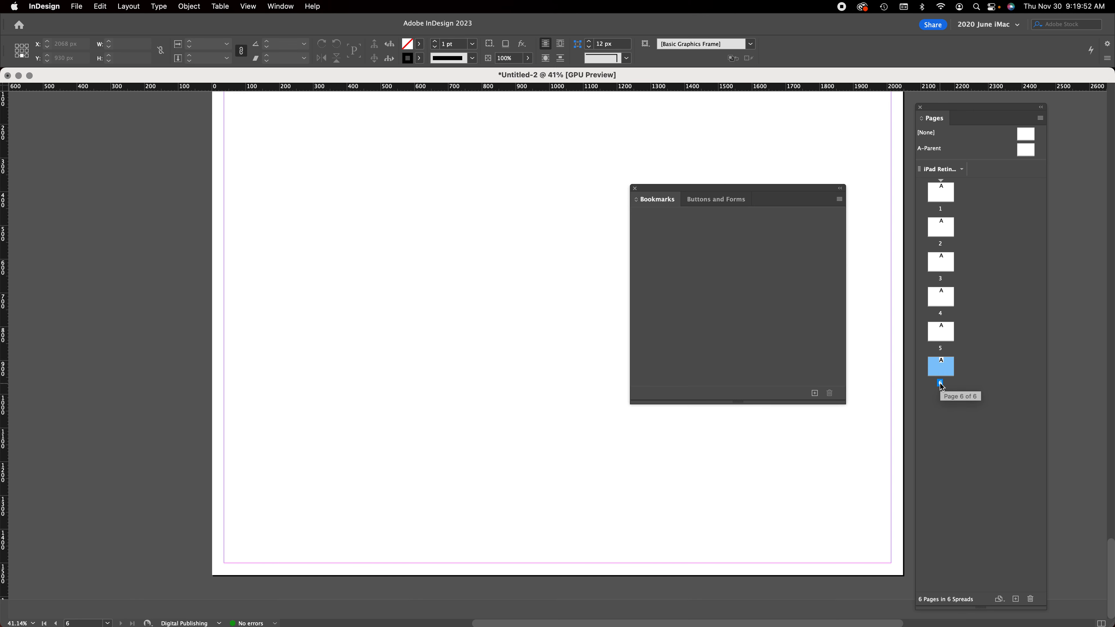
double_click(942, 212)
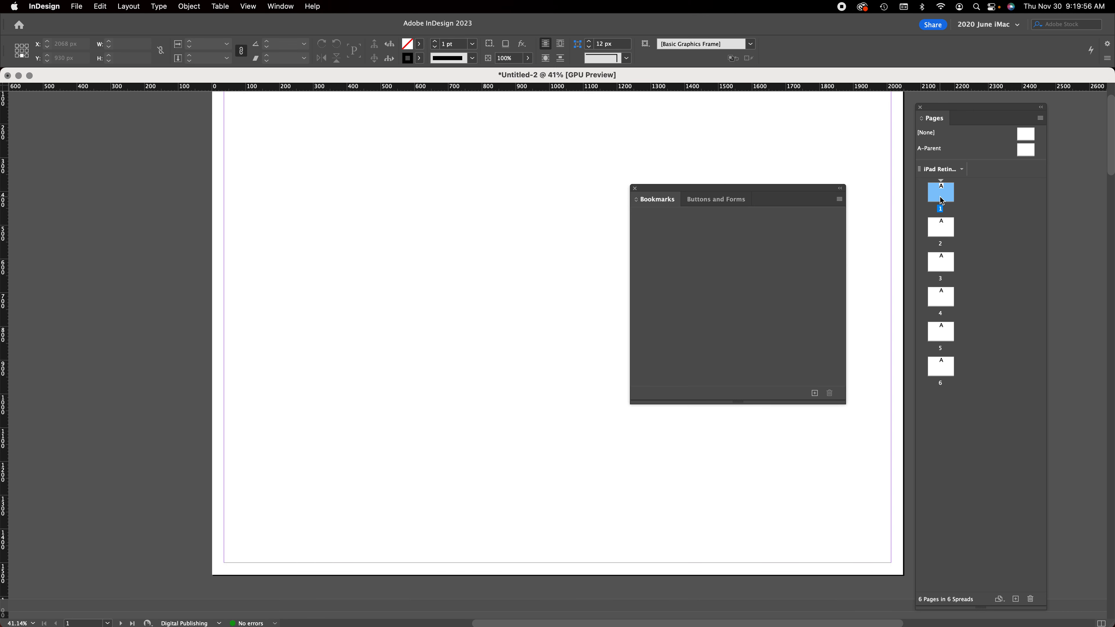
key(shift+Page_Down)
key(shift+Page_Down)
key(shift+Page_Down)
key(shift+Page_Down)
key(shift+Page_Down)
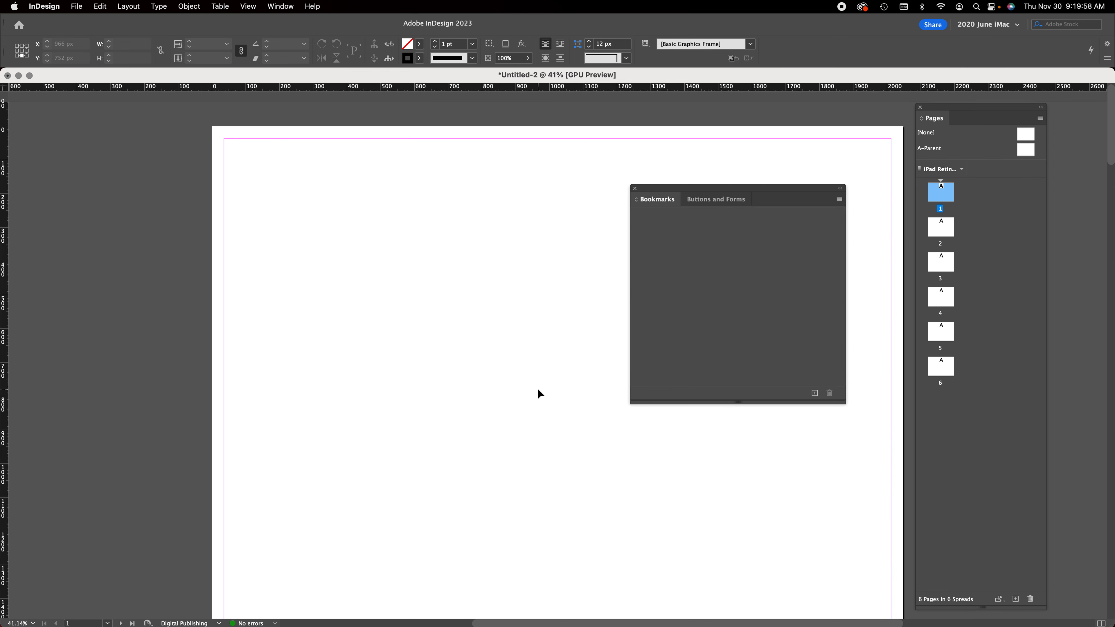
- Go to page 1 and add a bookmark for it named "page 01"
double_click(939, 209)
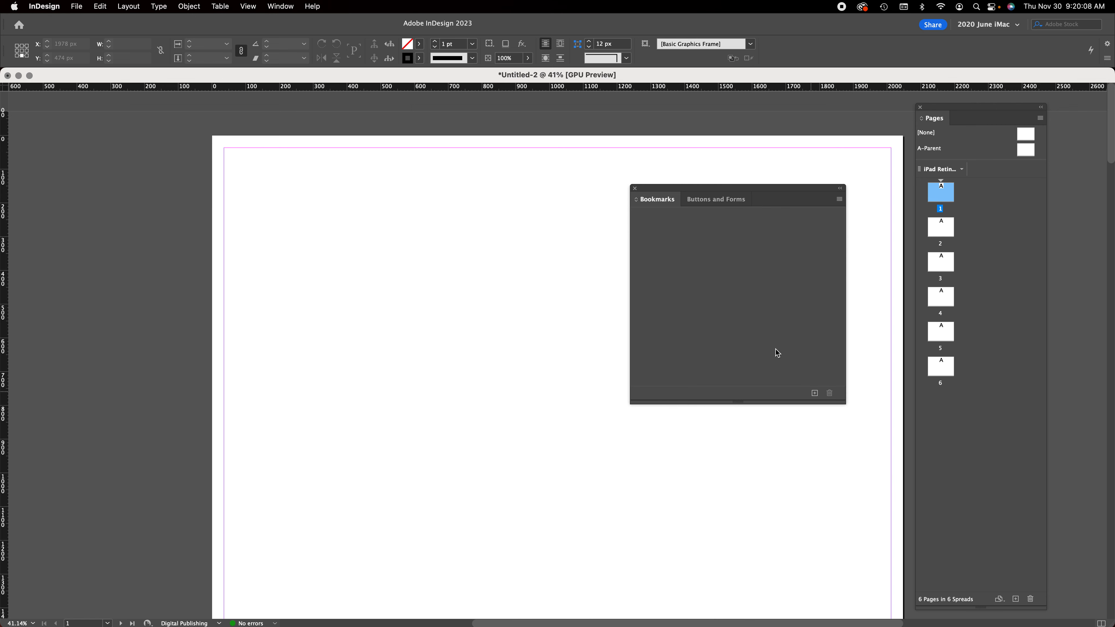
click(814, 393)
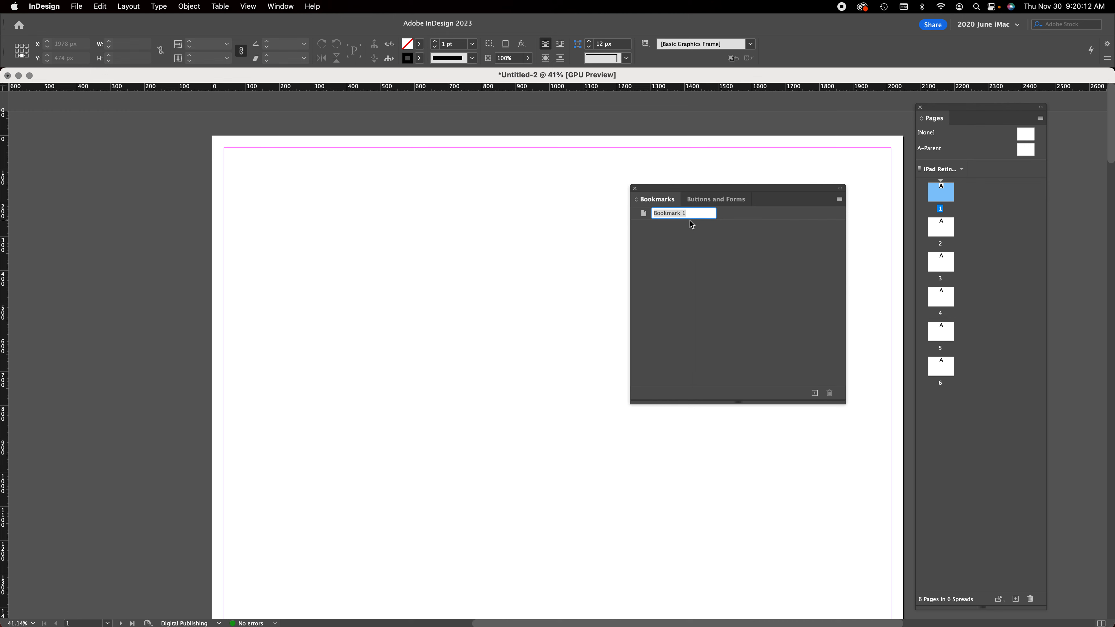
text(page 01)
key(Return)
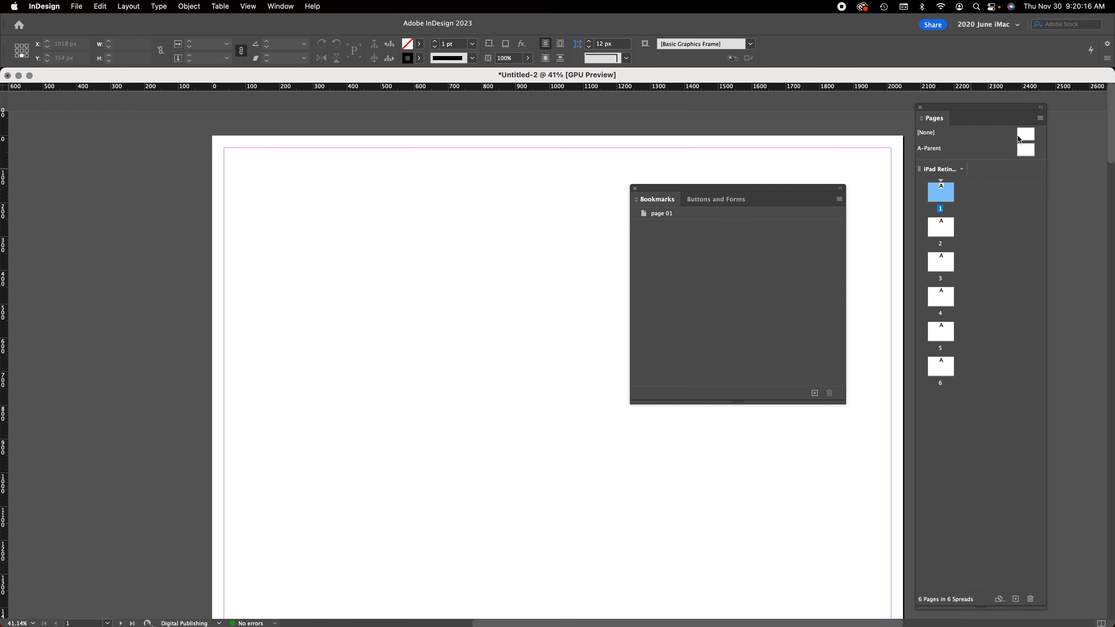
- Go to page 2 and add a bookmark for it named "page 02"
double_click(947, 230)
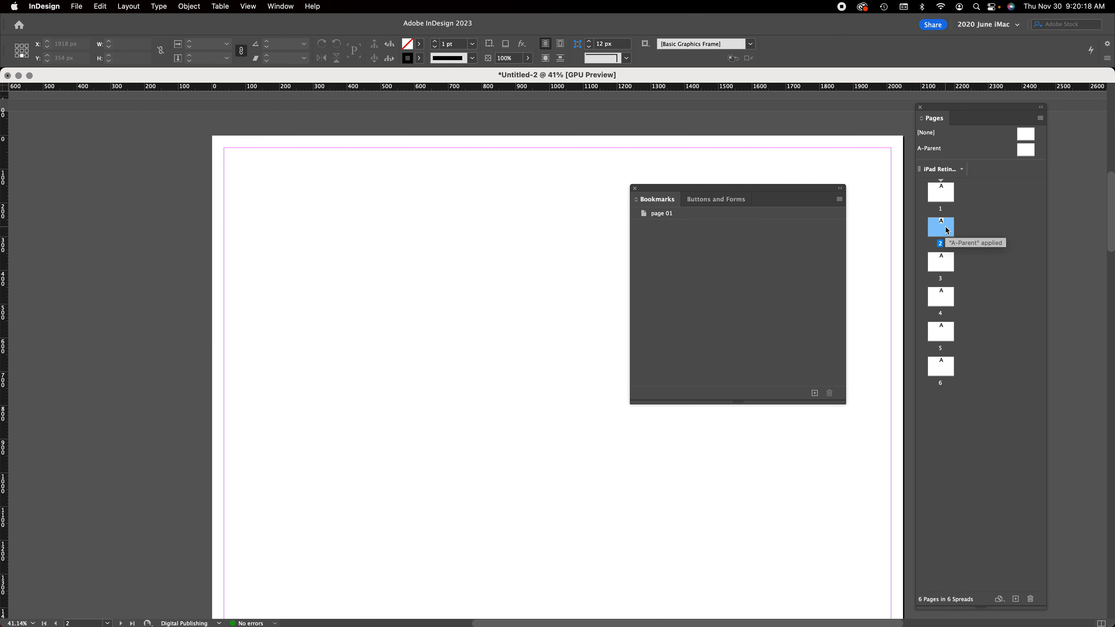
click(814, 392)
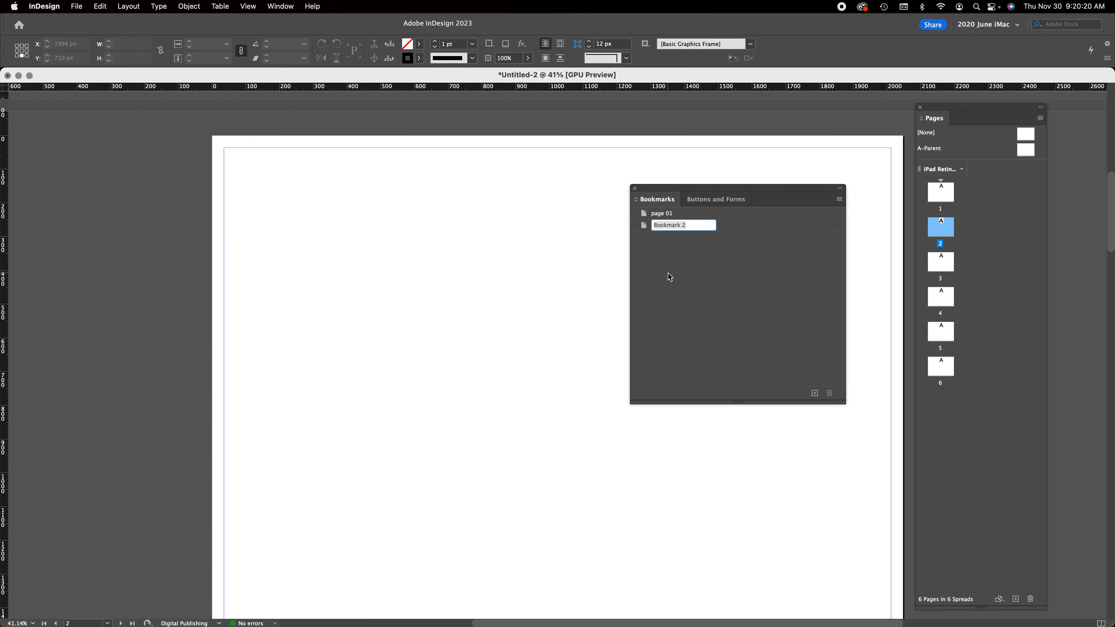
text(page 02)
key(Return)
- Go to page 3 and add a bookmark for it named "page 03"
double_click(940, 262)
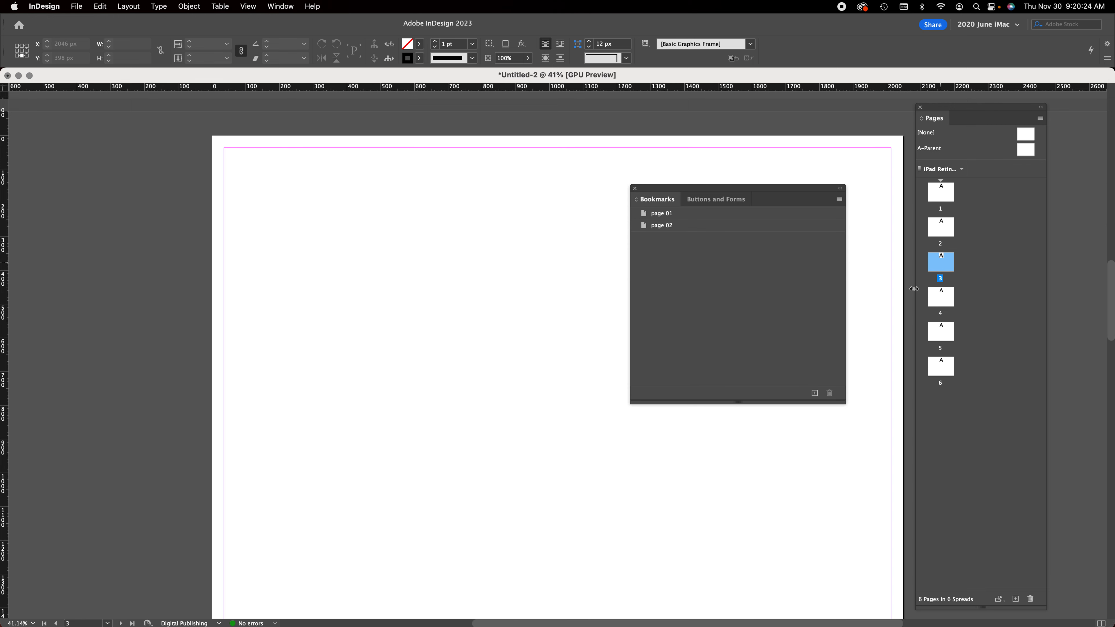
click(814, 393)
text(page 03)
key(Return)
- Go to page 4 and add one new bookmark, undoing the accidental duplicate
double_click(940, 297)
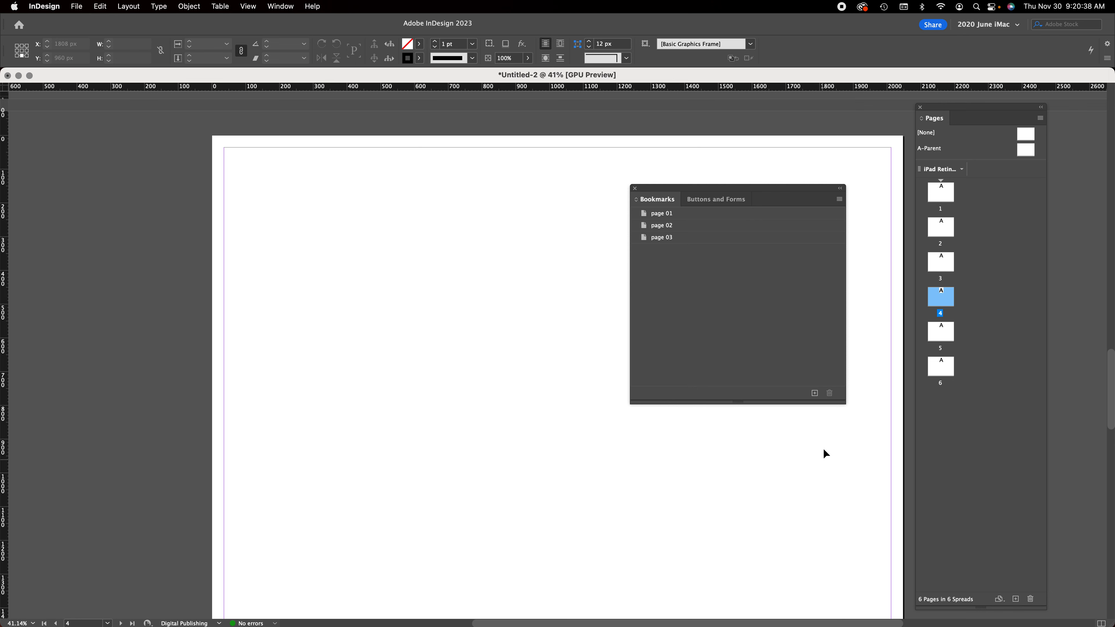
double_click(814, 394)
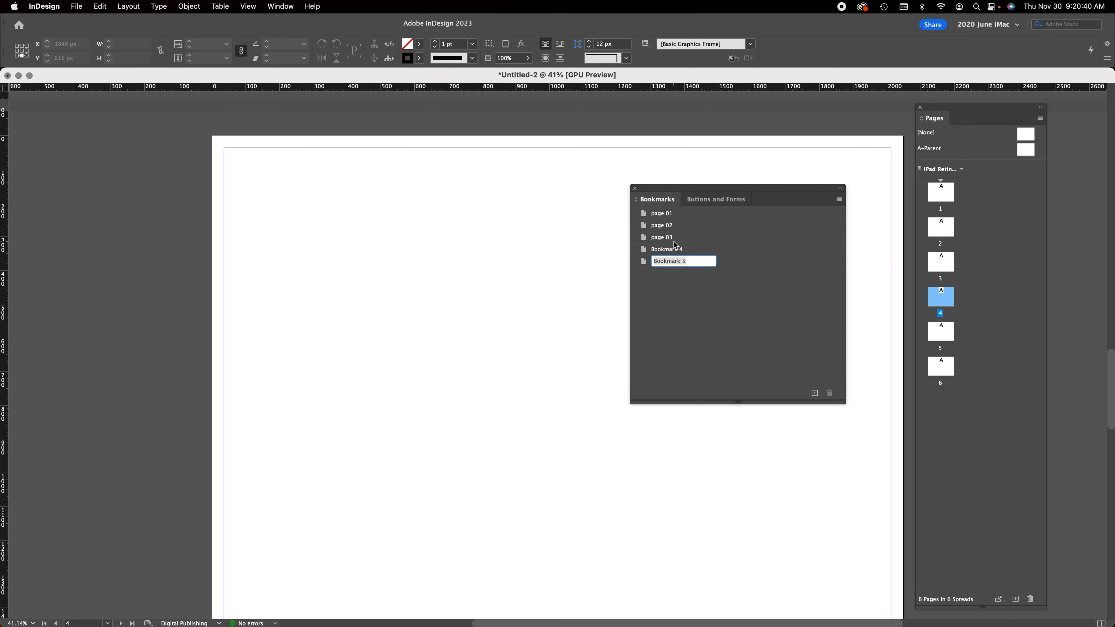
click(754, 372)
key(super+z)
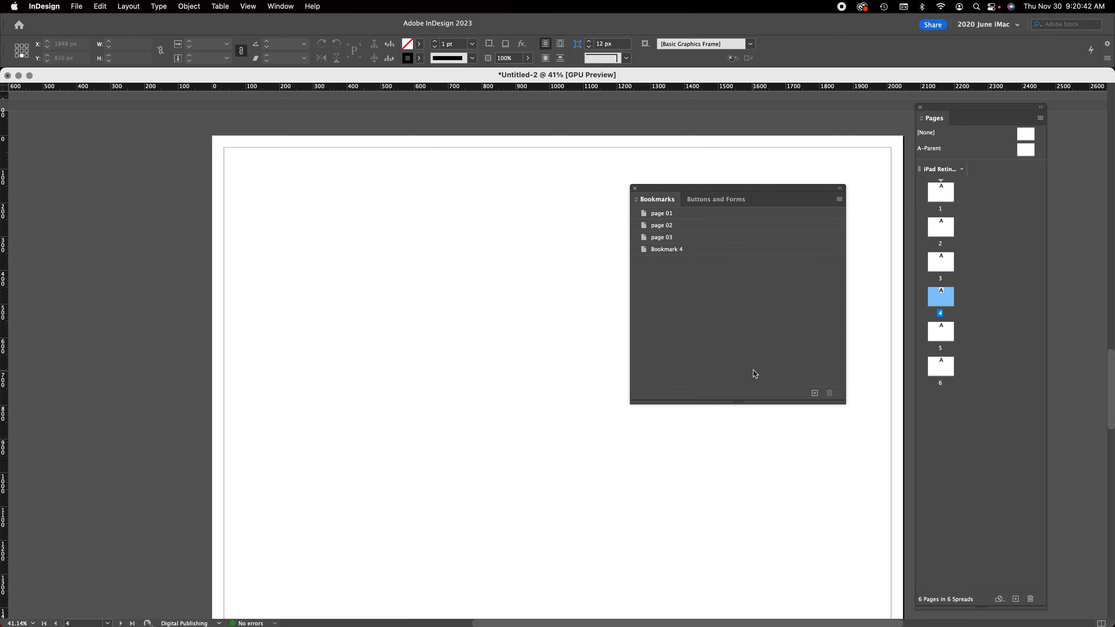
- Delete the unnamed Bookmark 4 and add a new bookmark for page 4 named "page 04"
double_click(675, 254)
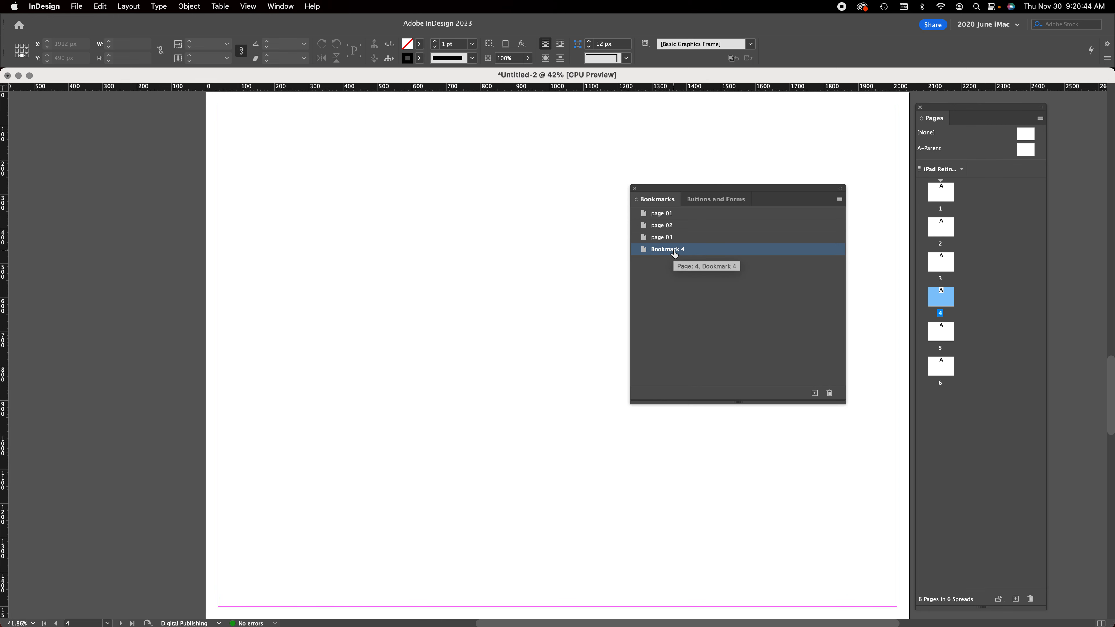
click(676, 293)
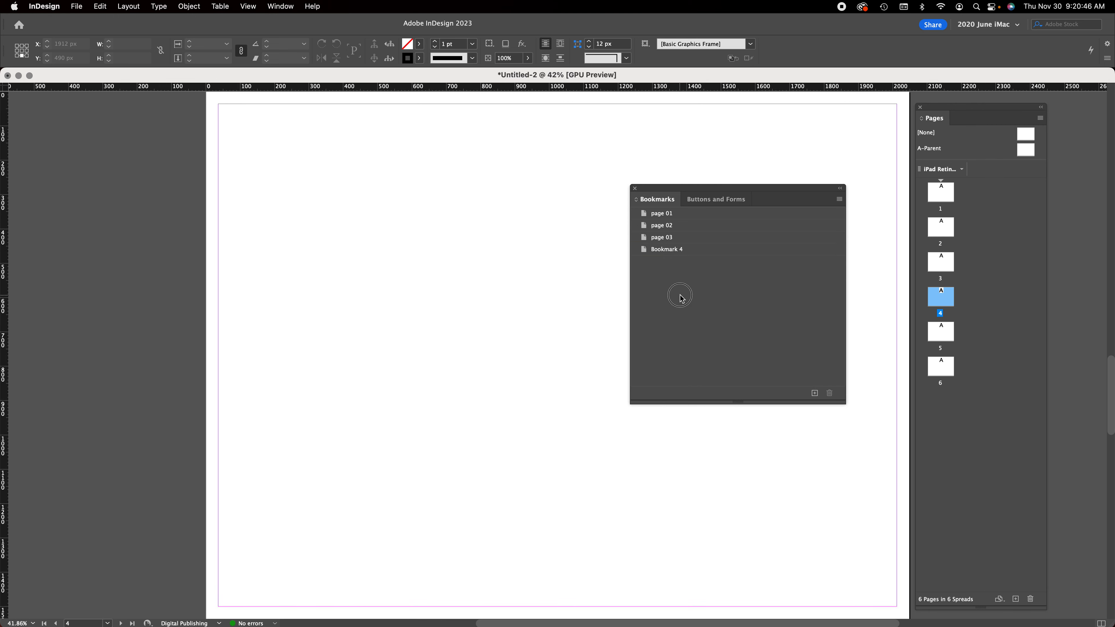
click(681, 253)
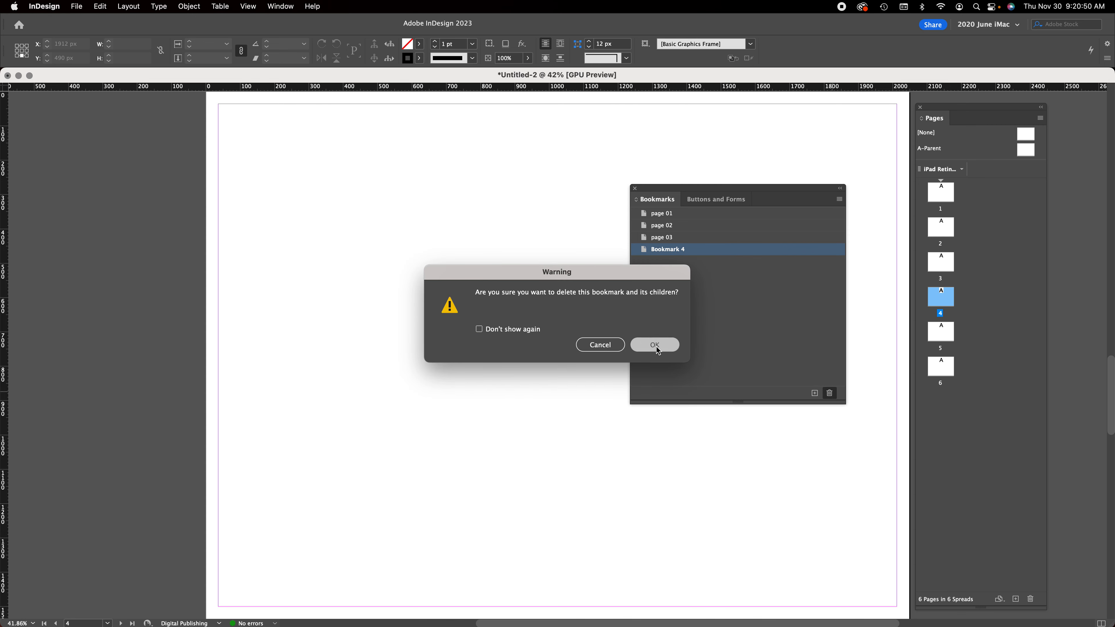
click(655, 345)
click(814, 394)
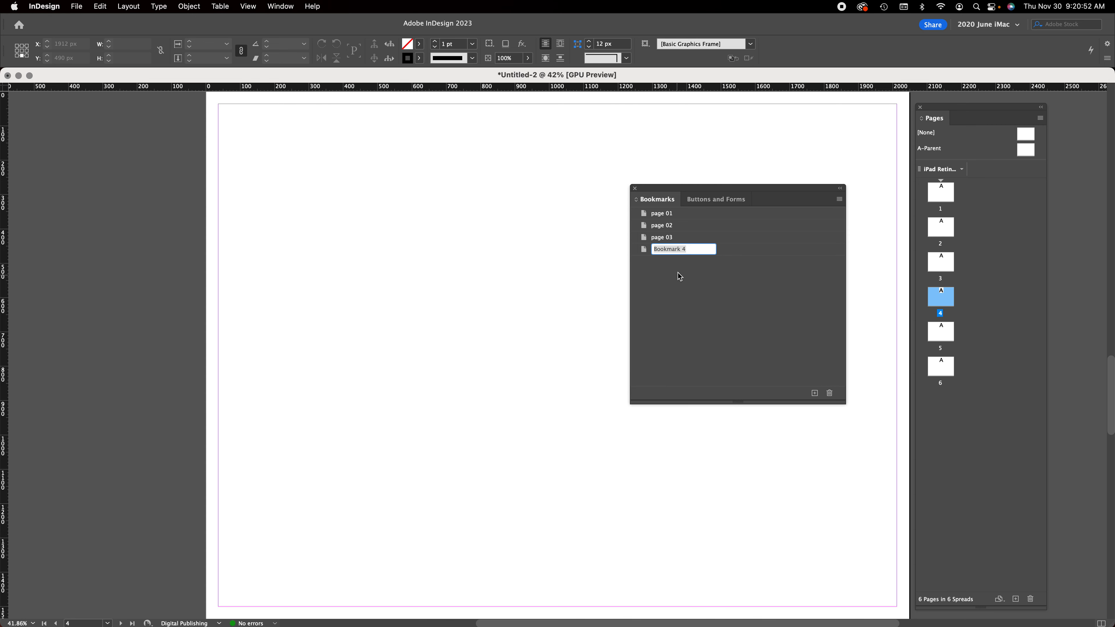
text(page 04)
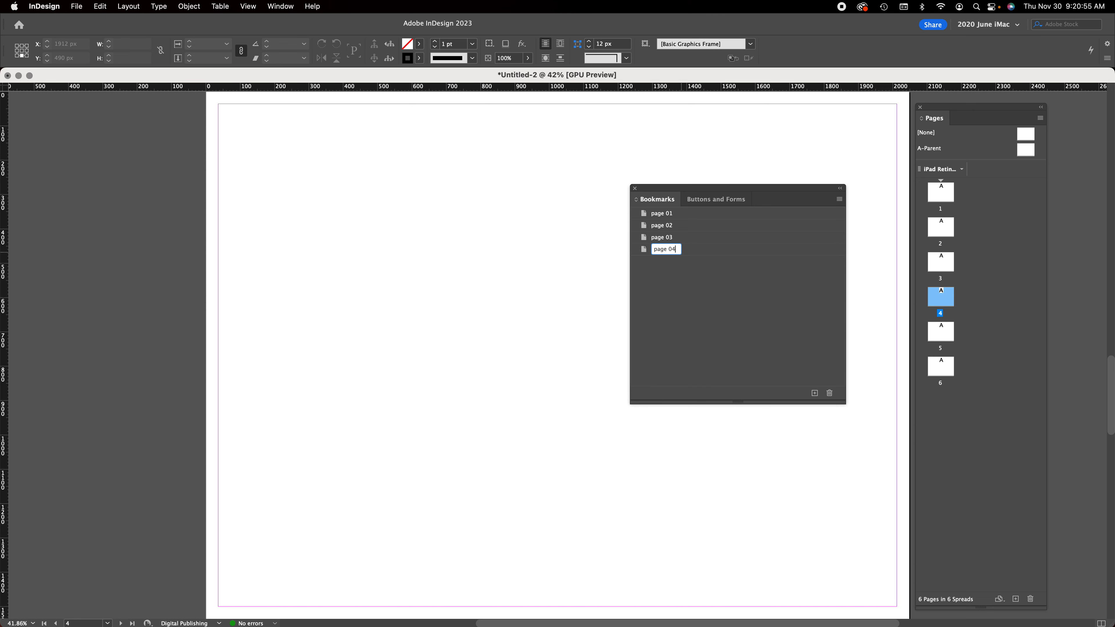
key(Return)
- Go to page 5 and add a bookmark for it named "page 05"
double_click(944, 333)
click(815, 393)
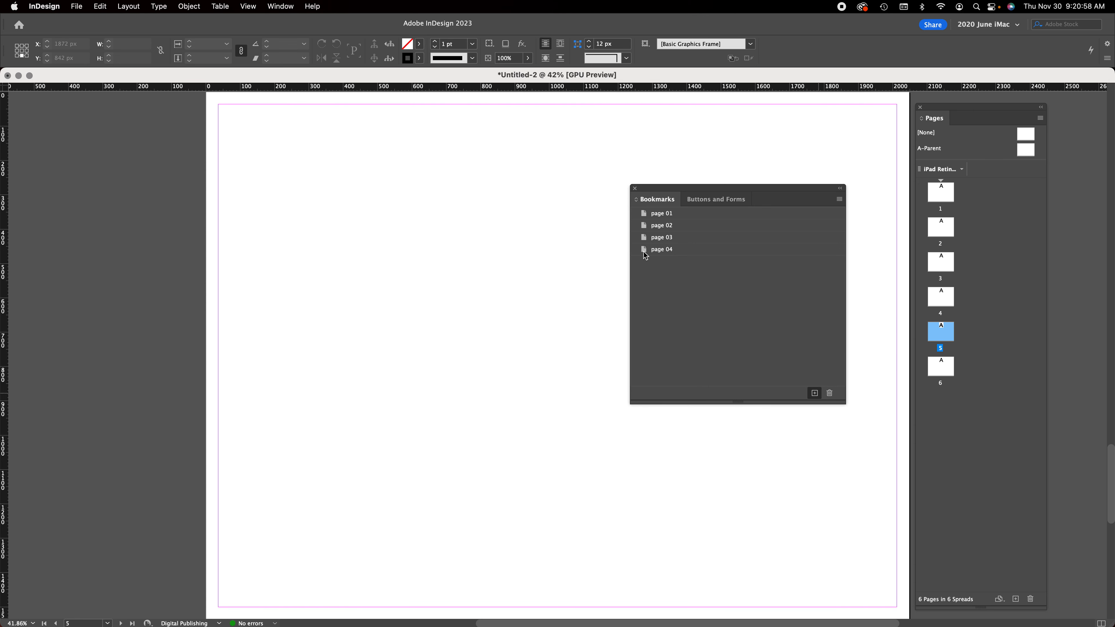
text(page 05)
key(Return)
- Go to page 6 and add a bookmark for it named "page 06"
double_click(939, 367)
click(815, 393)
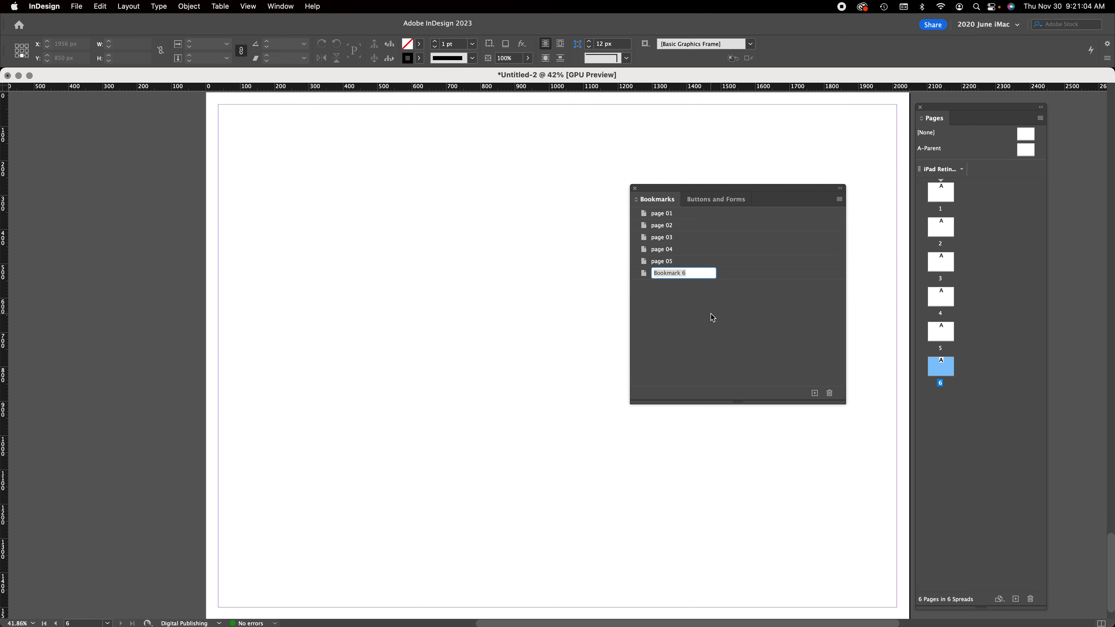
text(page 06)
key(Return)
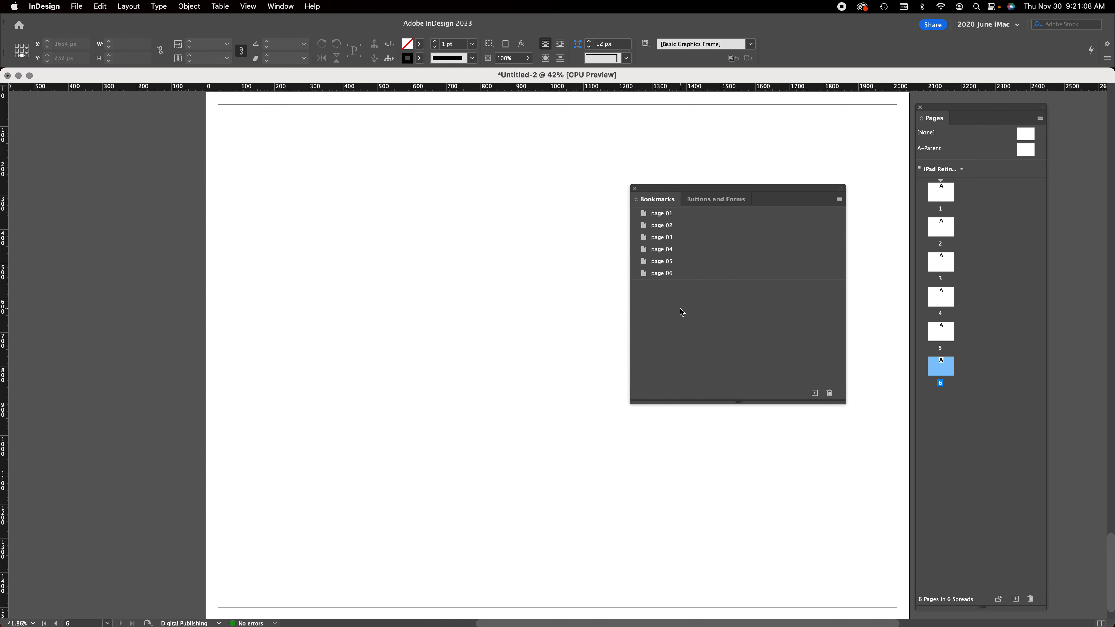
- Check the bookmarks by selecting several of them in turn, finishing on "page 01"
click(687, 252)
click(688, 226)
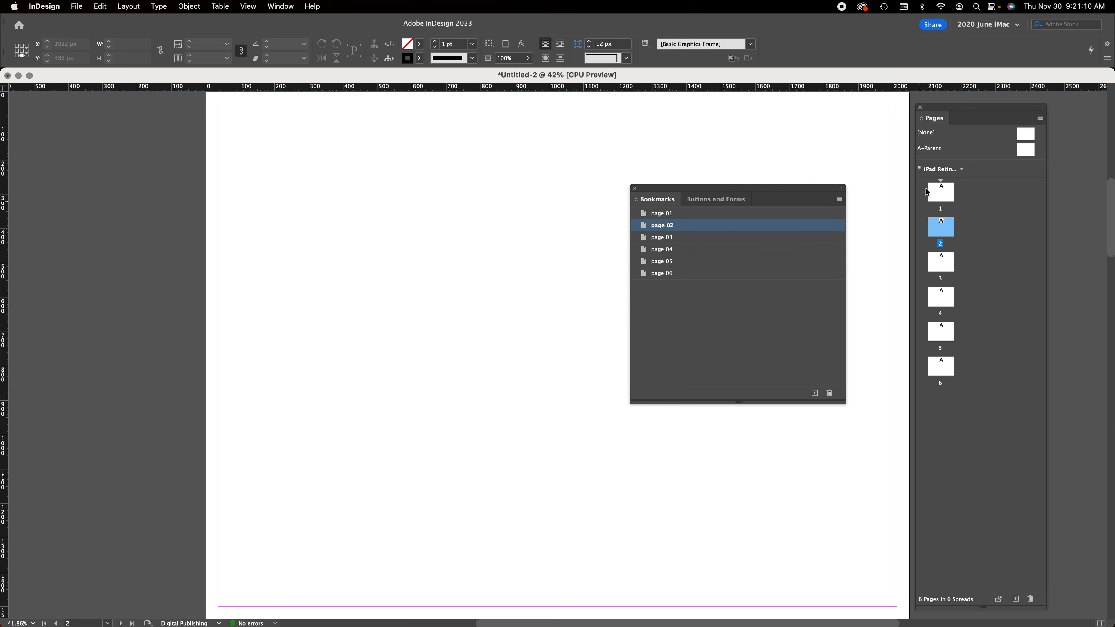
click(690, 262)
click(687, 274)
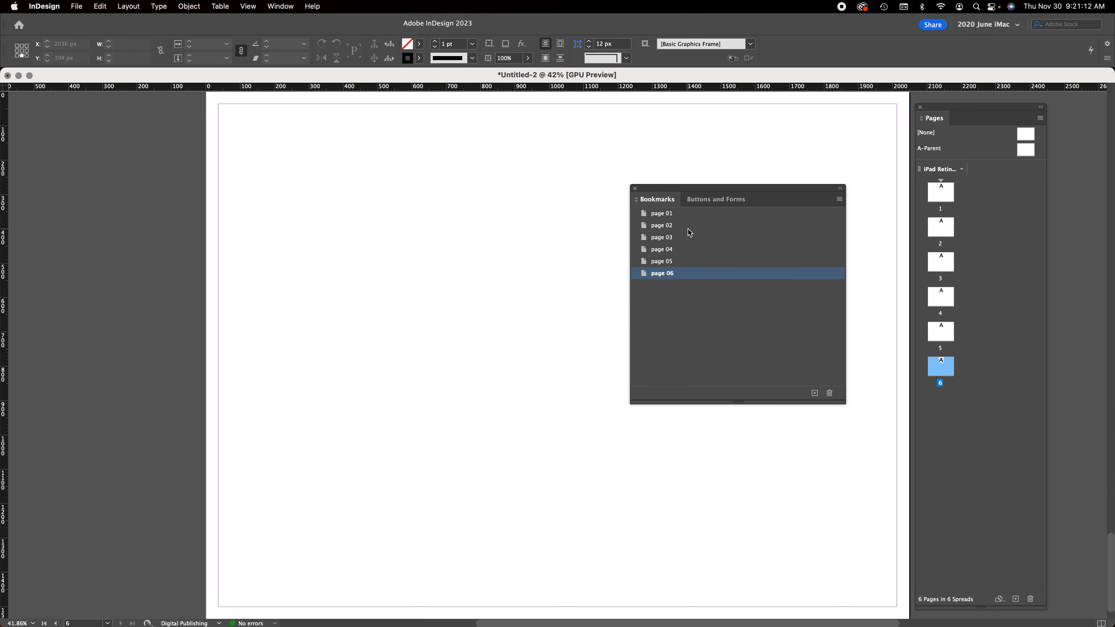
click(688, 225)
click(687, 213)
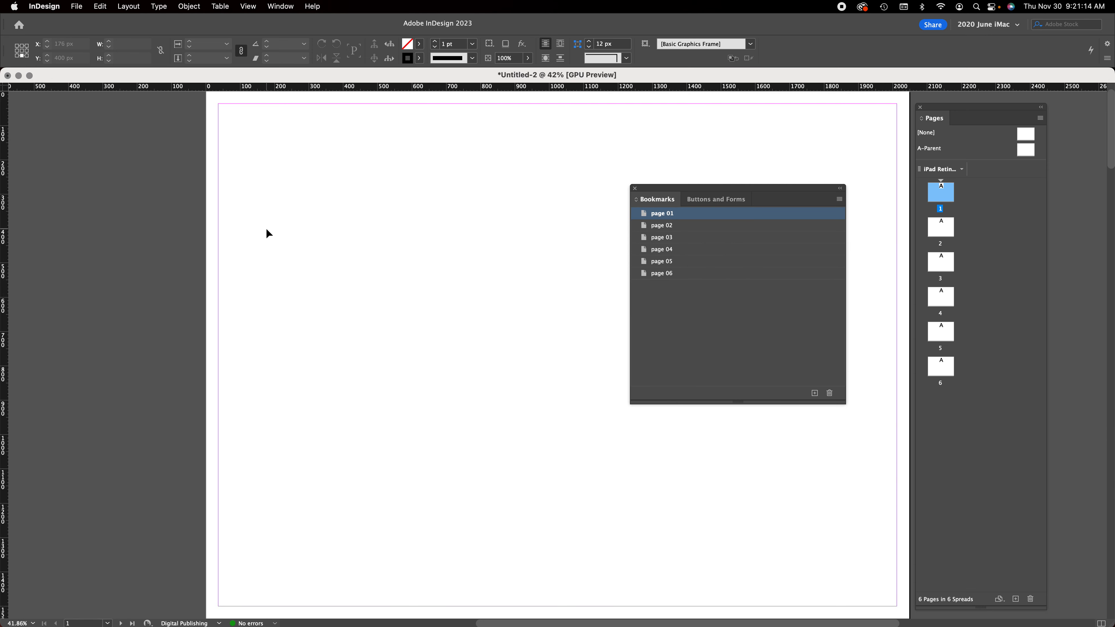
- Draw a text frame about 506 × 254 px on page 1 and enter "go to page 05" at 24 pt
key(t)
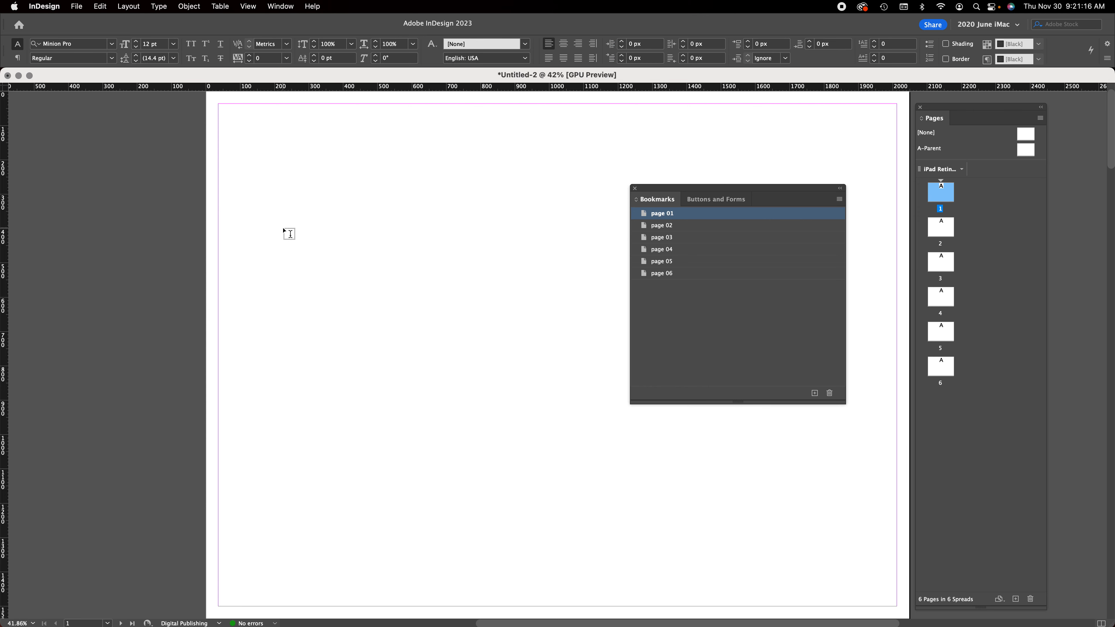
drag(283, 228, 457, 314)
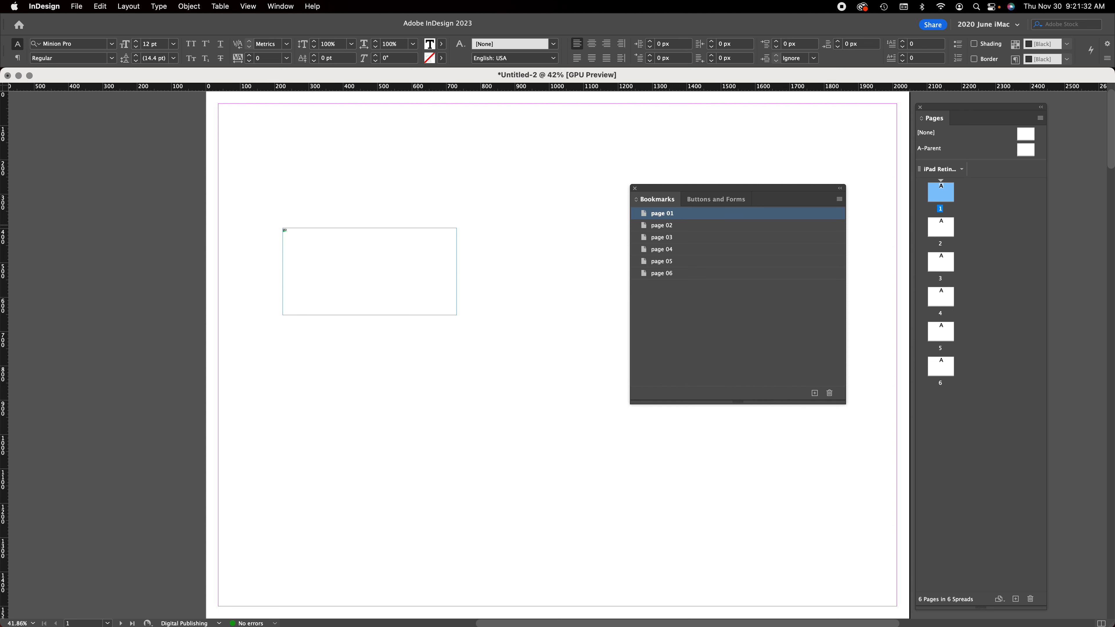
text(to page 05)
key(super+a)
click(174, 43)
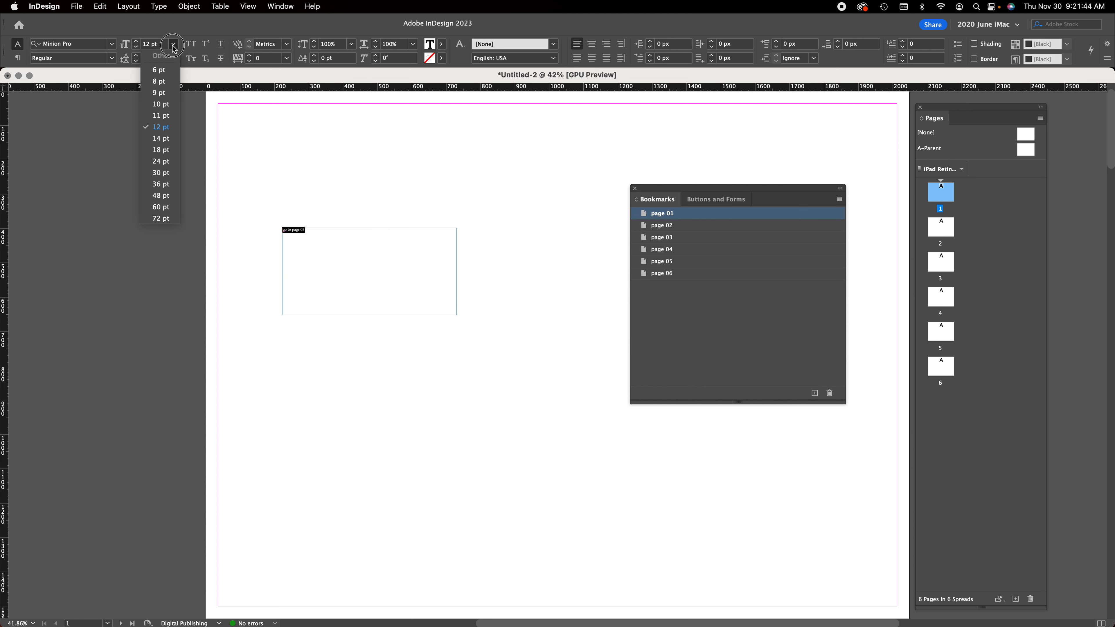
click(161, 161)
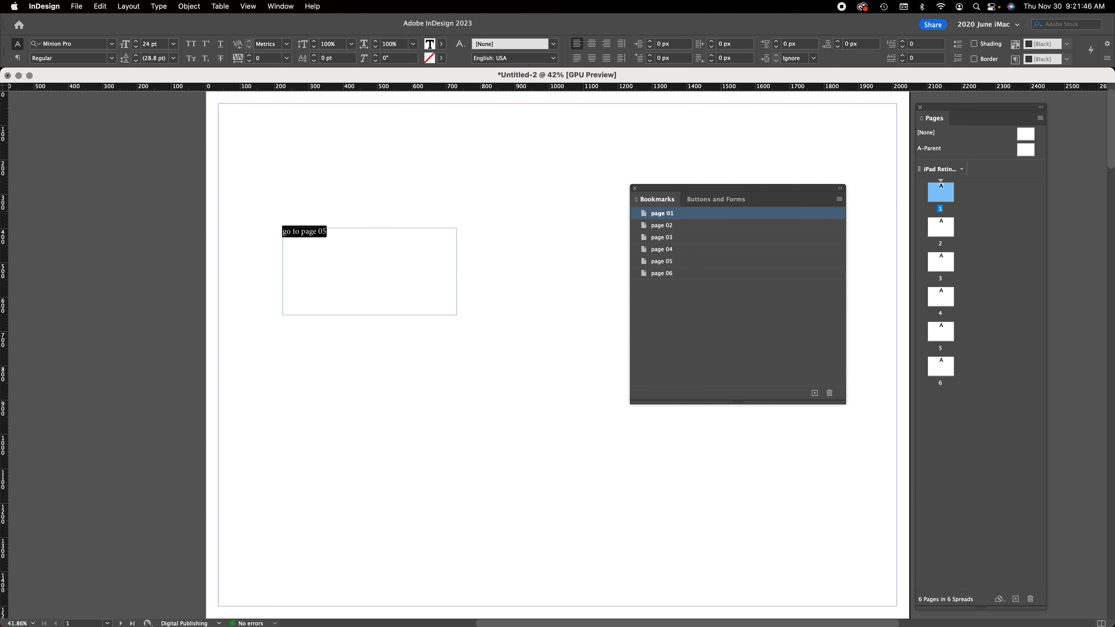
key(Escape)
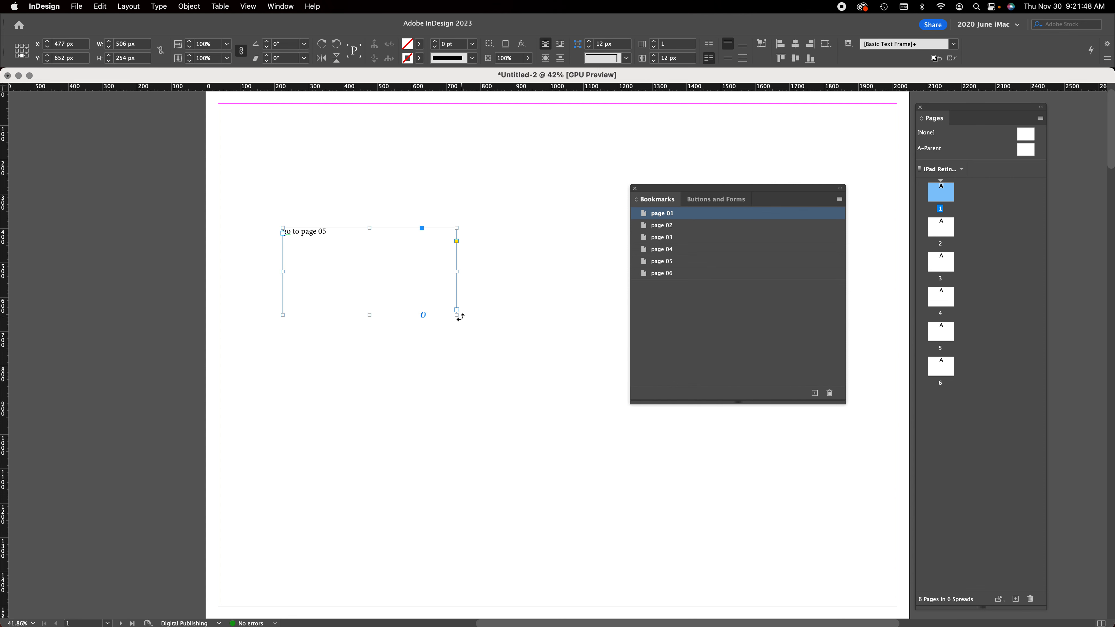
- Move the "go to page 05" frame to about X 381 px, Y 710 px, undoing a trial resize
drag(349, 315, 350, 346)
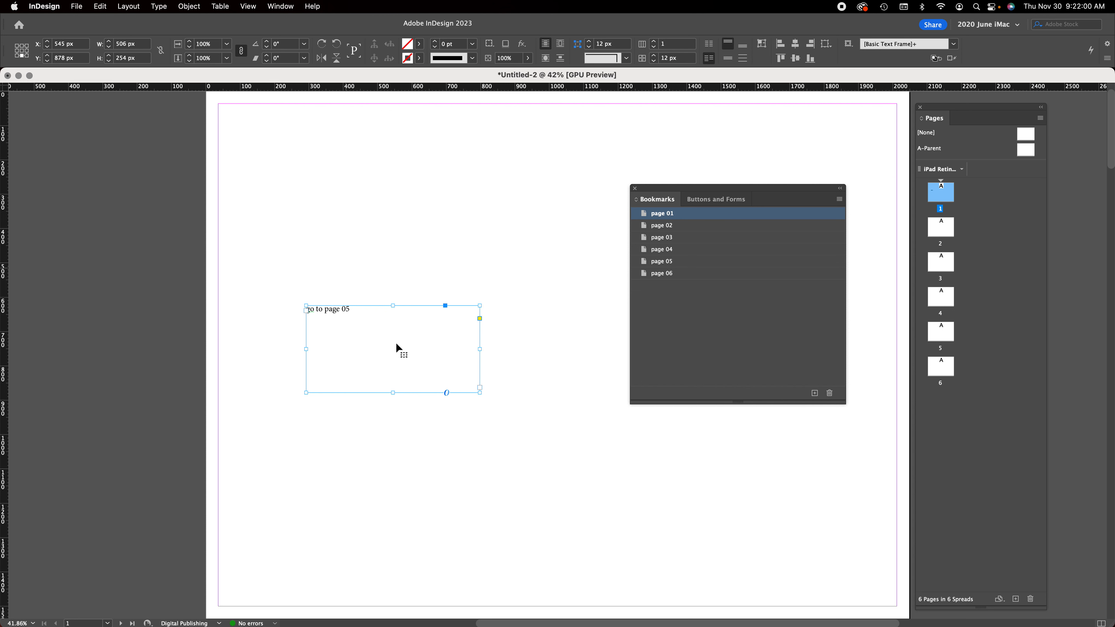
drag(480, 393, 304, 279)
click(429, 446)
key(super+z)
- Fit the "go to page 05" frame to its content and enlarge it to about 264 × 88 px
click(188, 6)
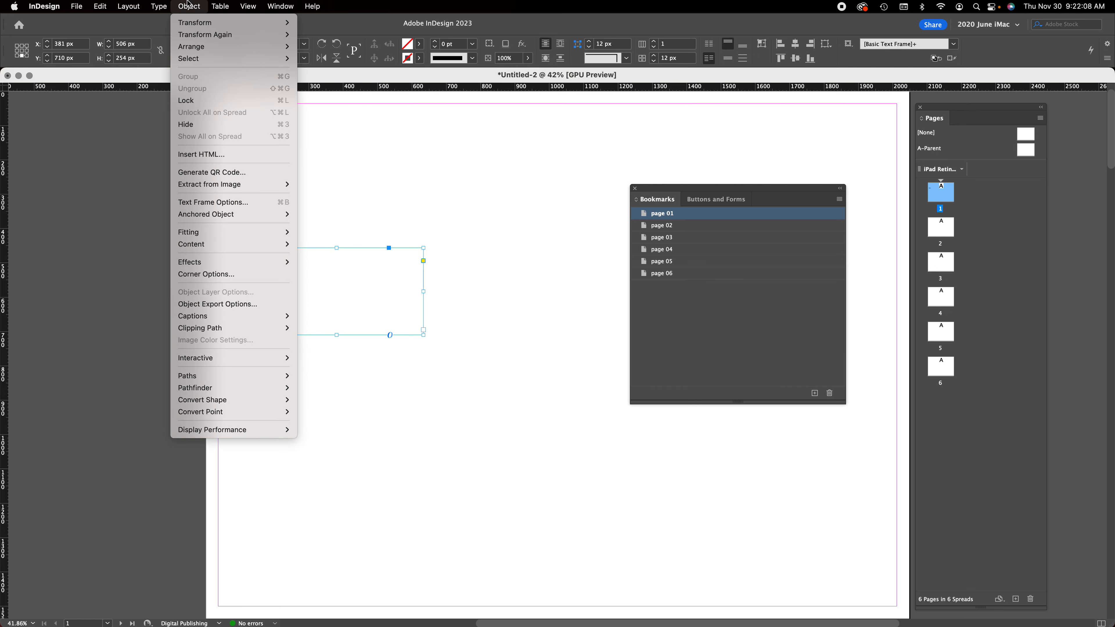
mouse_move(279, 235)
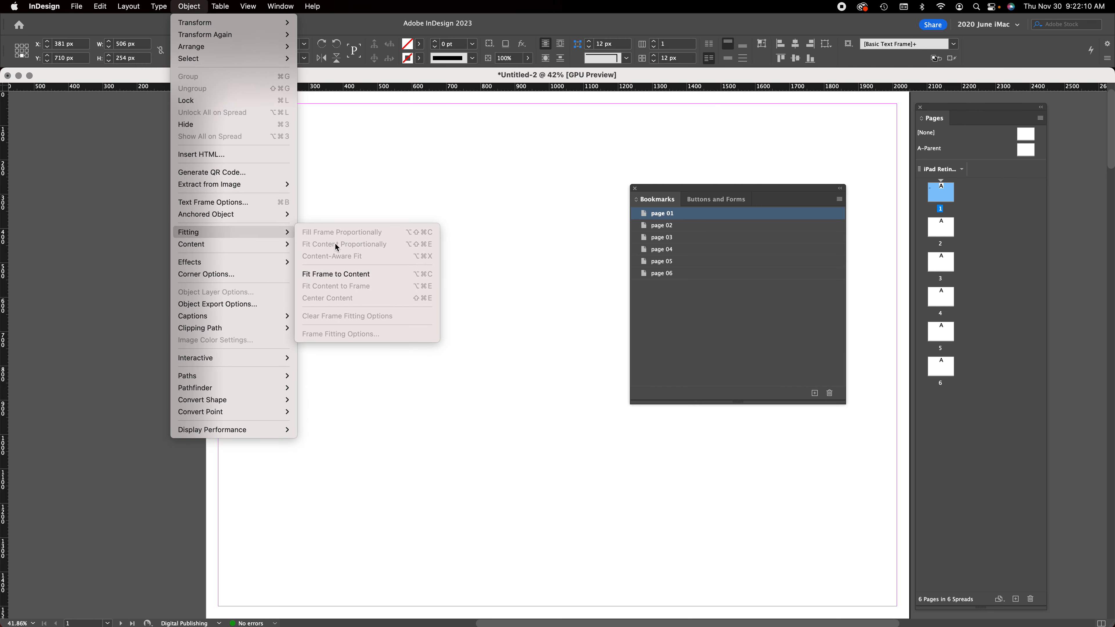
click(380, 274)
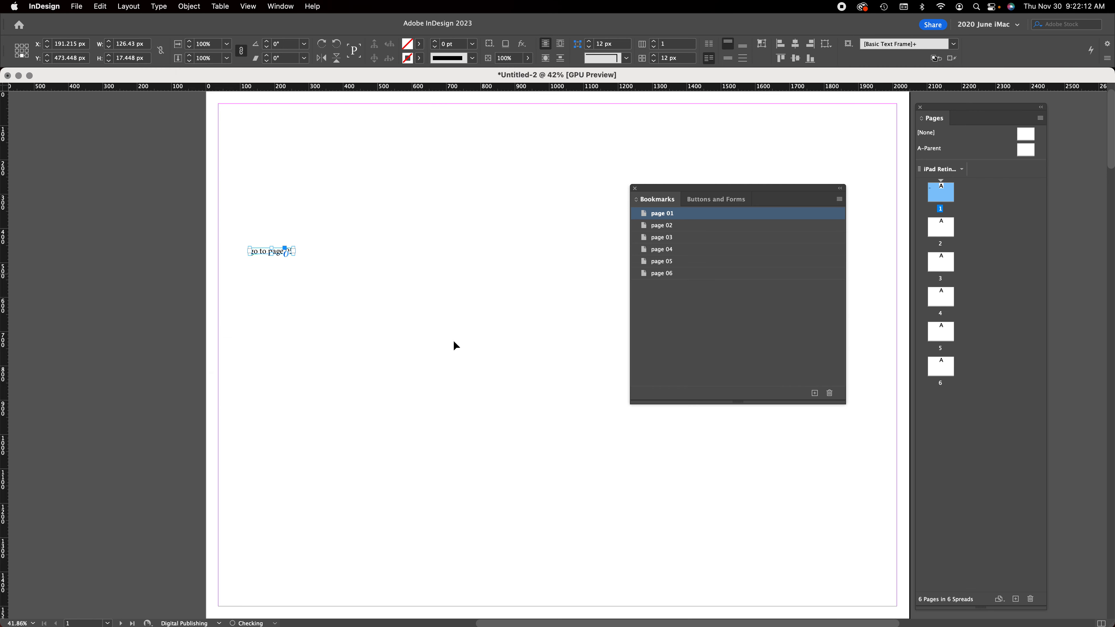
click(344, 295)
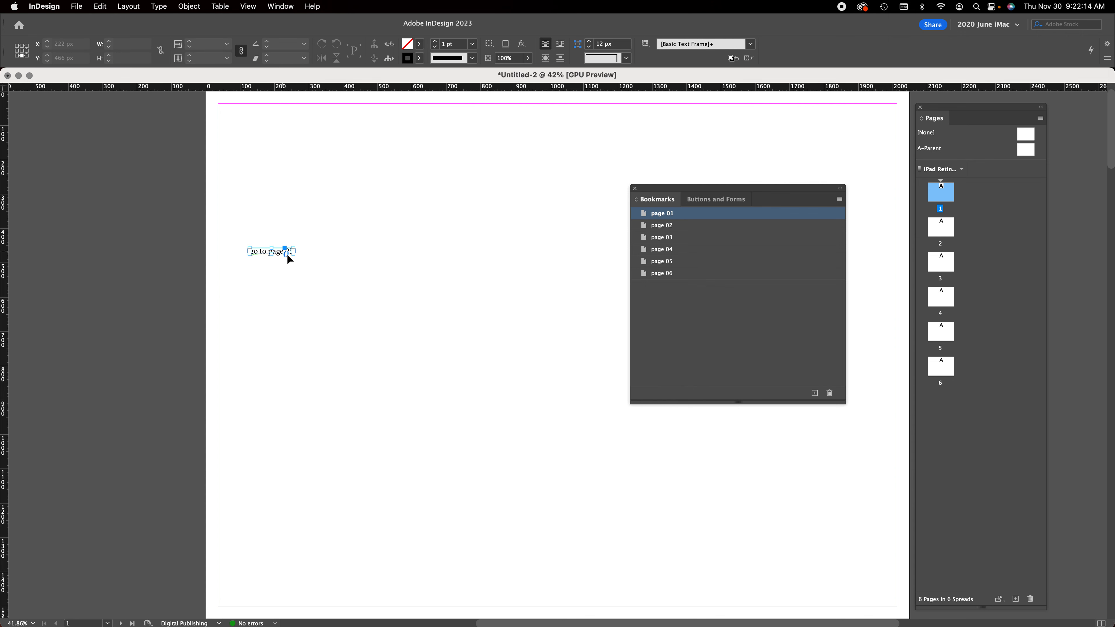
click(288, 253)
drag(293, 254, 340, 278)
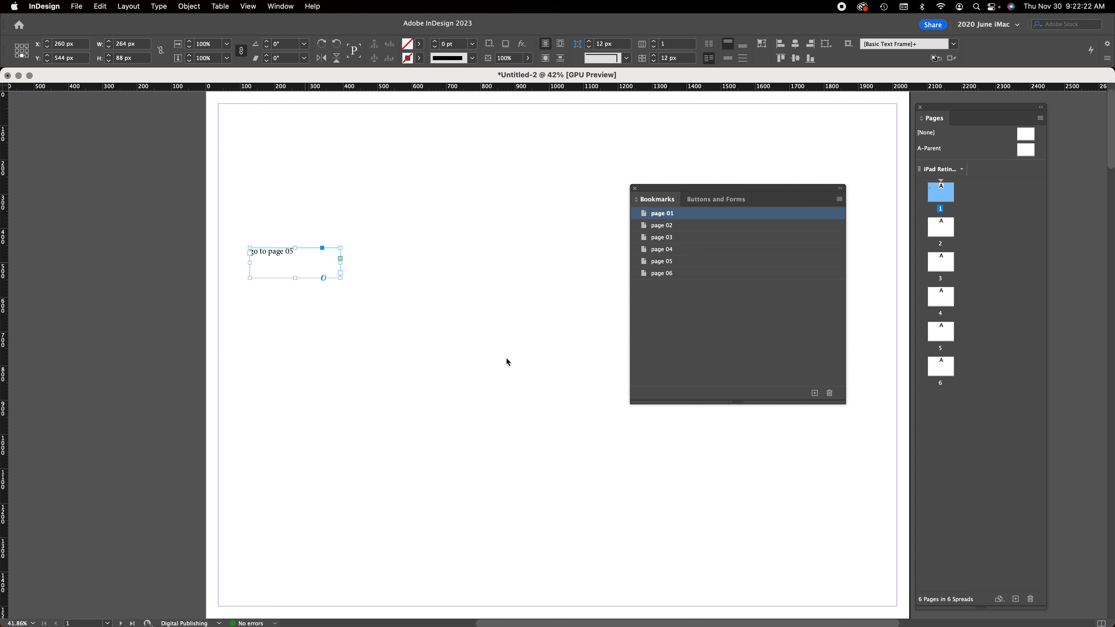
- Centre the "go to page 05" text both vertically and horizontally within its frame
key(super+b)
drag(472, 159, 604, 132)
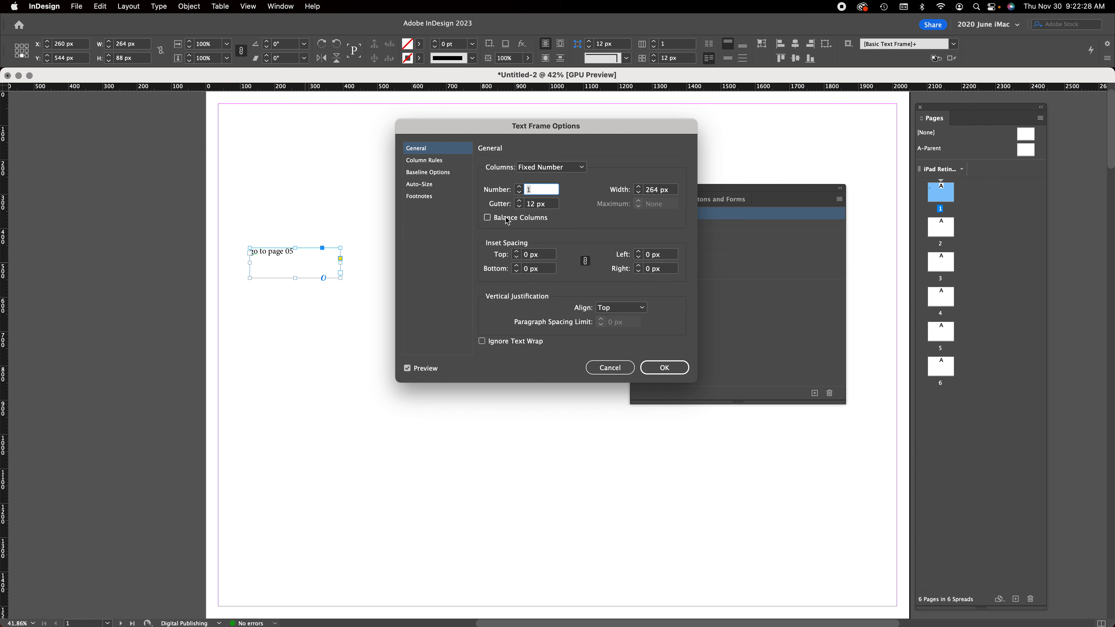
click(642, 310)
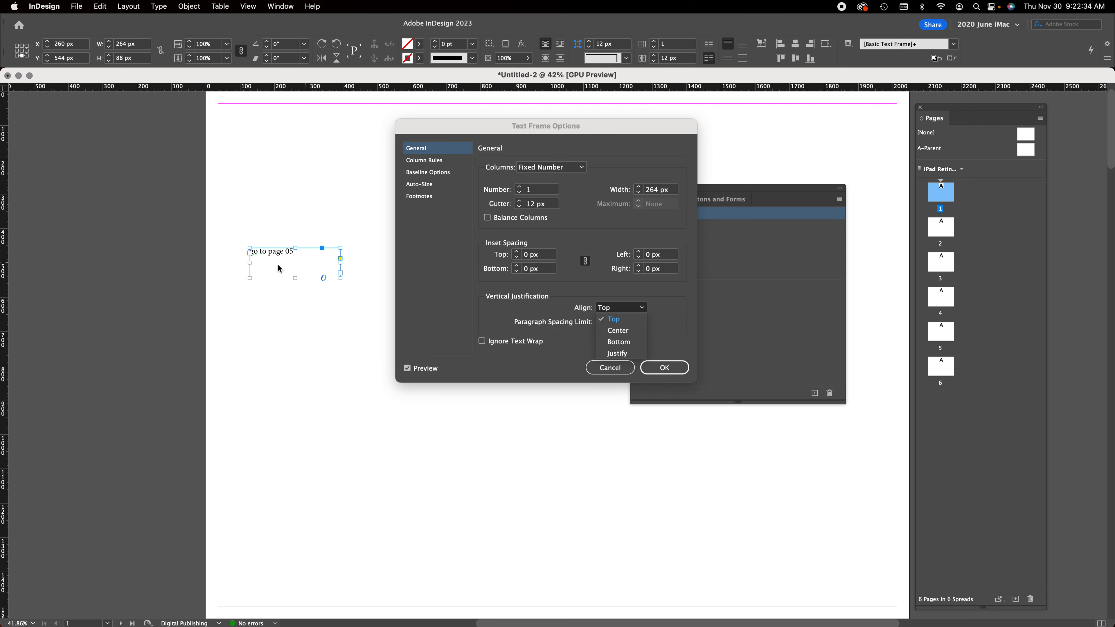
click(617, 330)
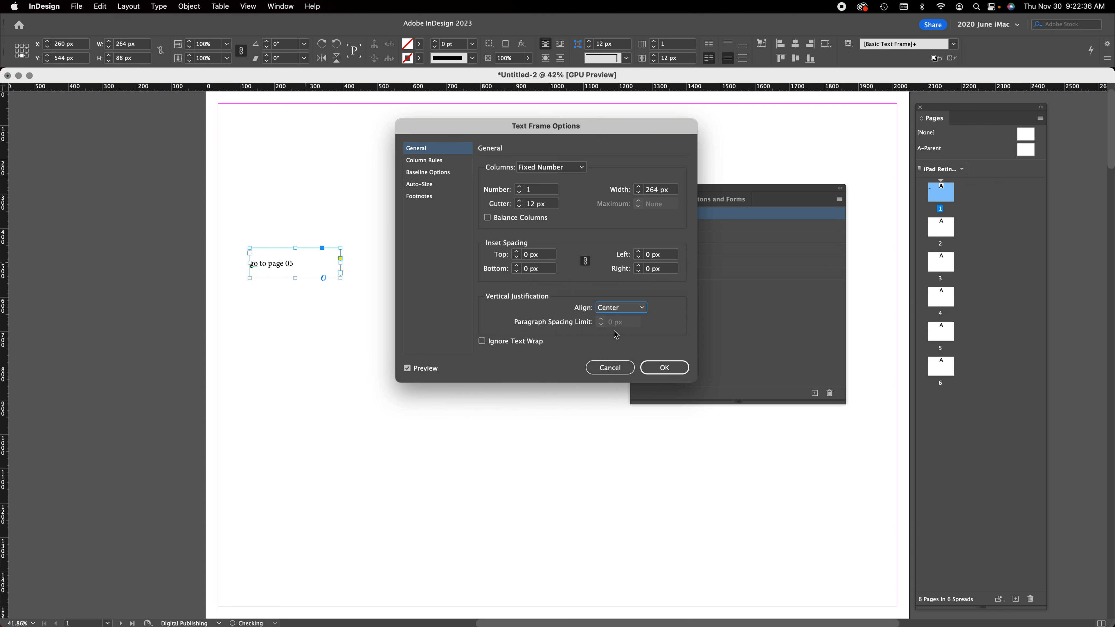
click(665, 368)
triple_click(276, 265)
click(592, 44)
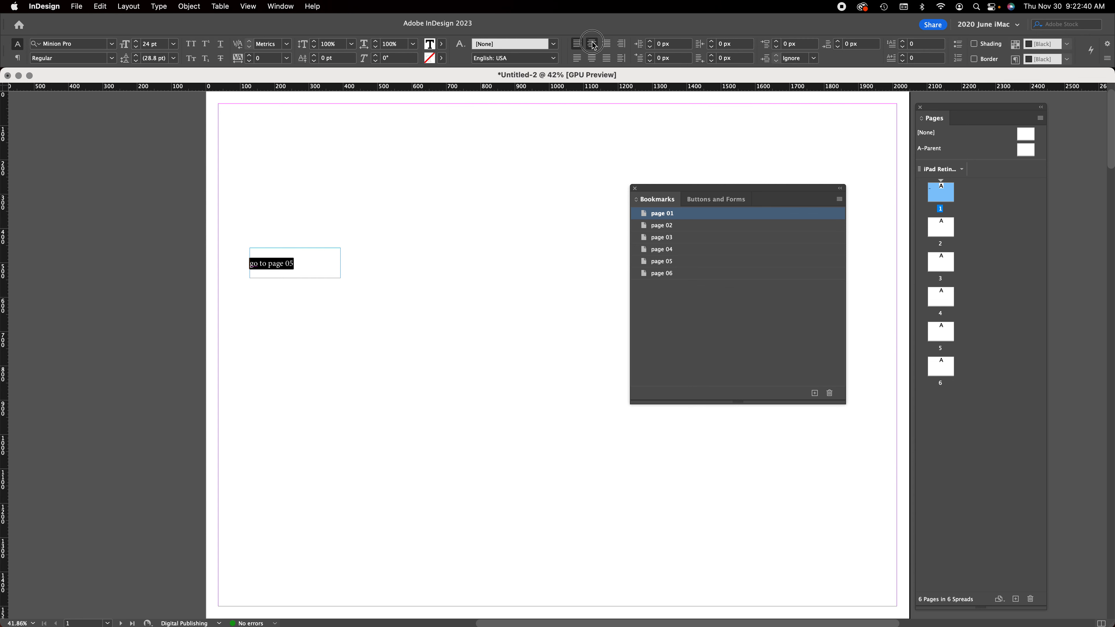
key(Escape)
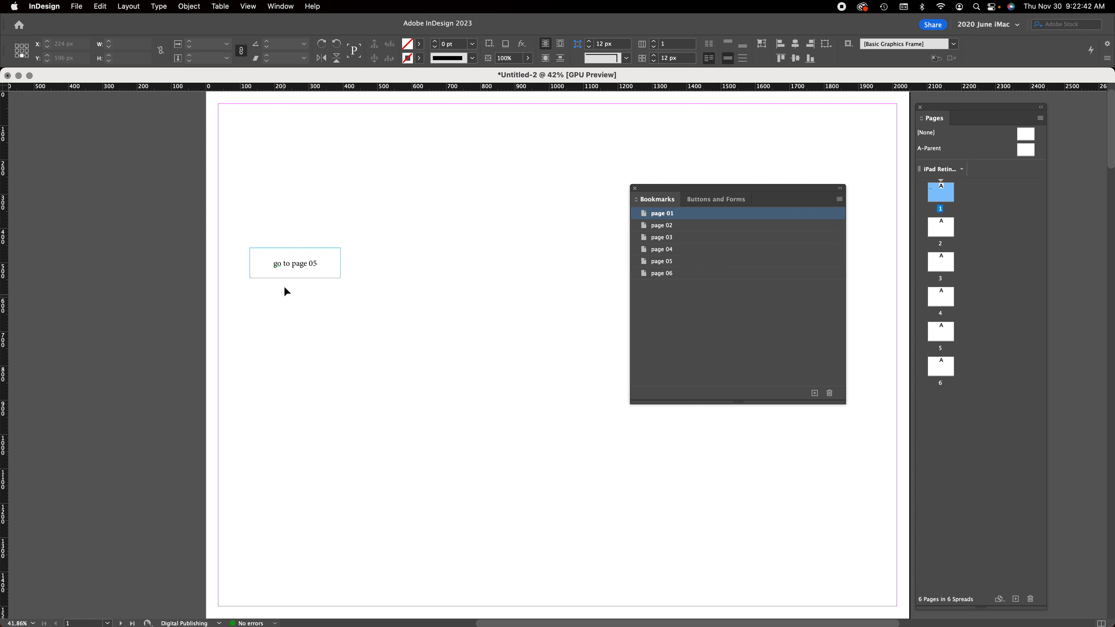
- Shrink the "go to page 05" frame to about 192 × 40 px and move it to about X 350 px, Y 646 px
drag(341, 248, 327, 256)
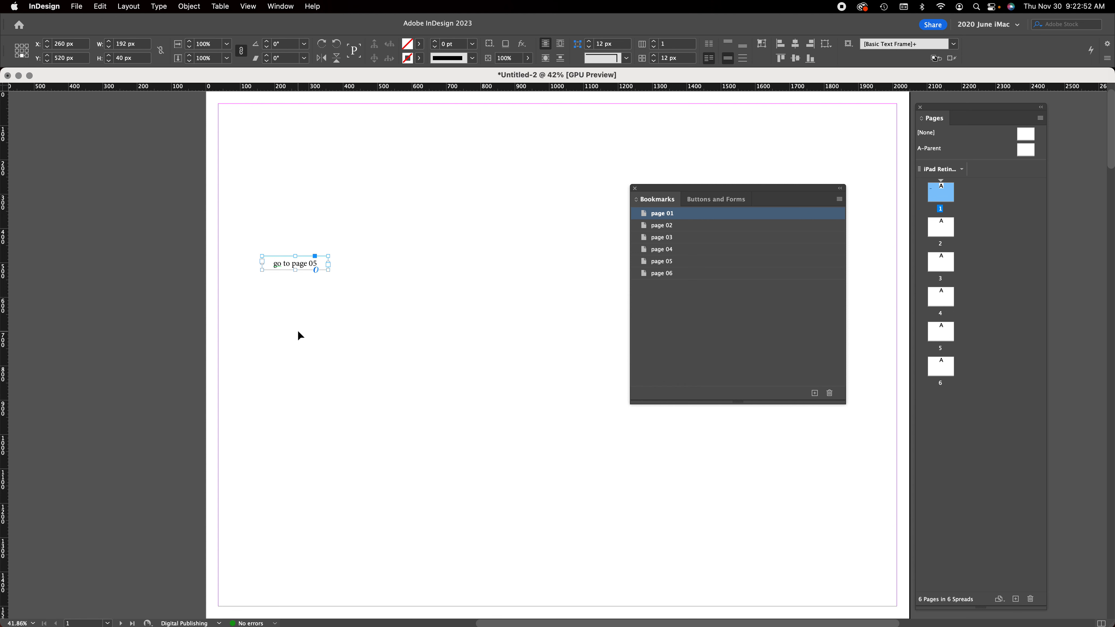
drag(286, 265, 317, 308)
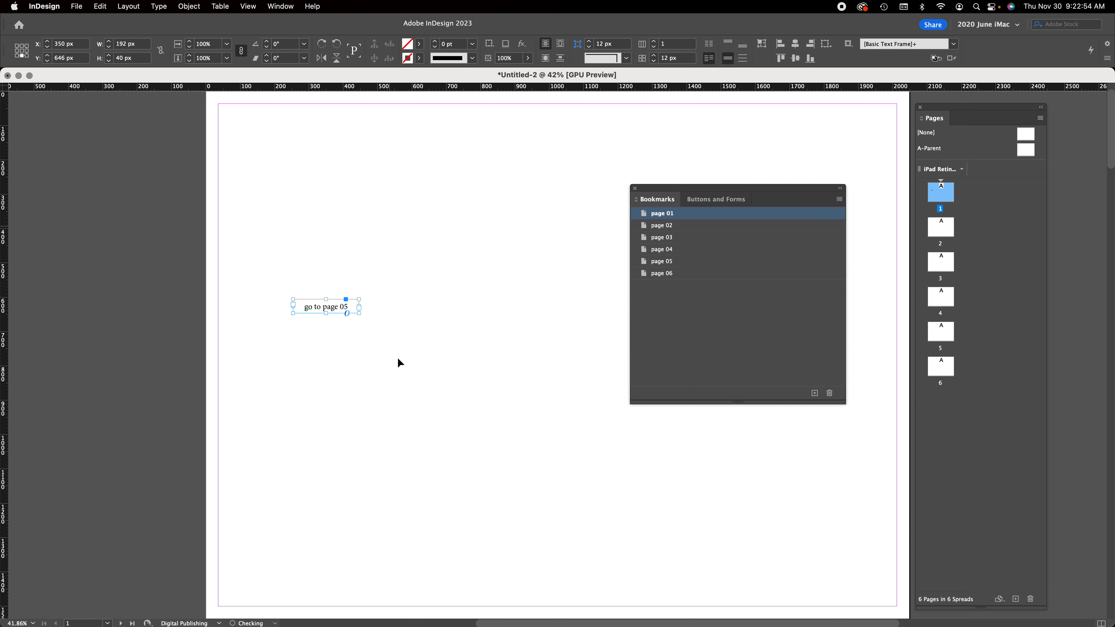
click(286, 154)
- Draw a text frame near the top of page 1, enter "page 01" in it and copy that text
scroll(528, 205, up, 2)
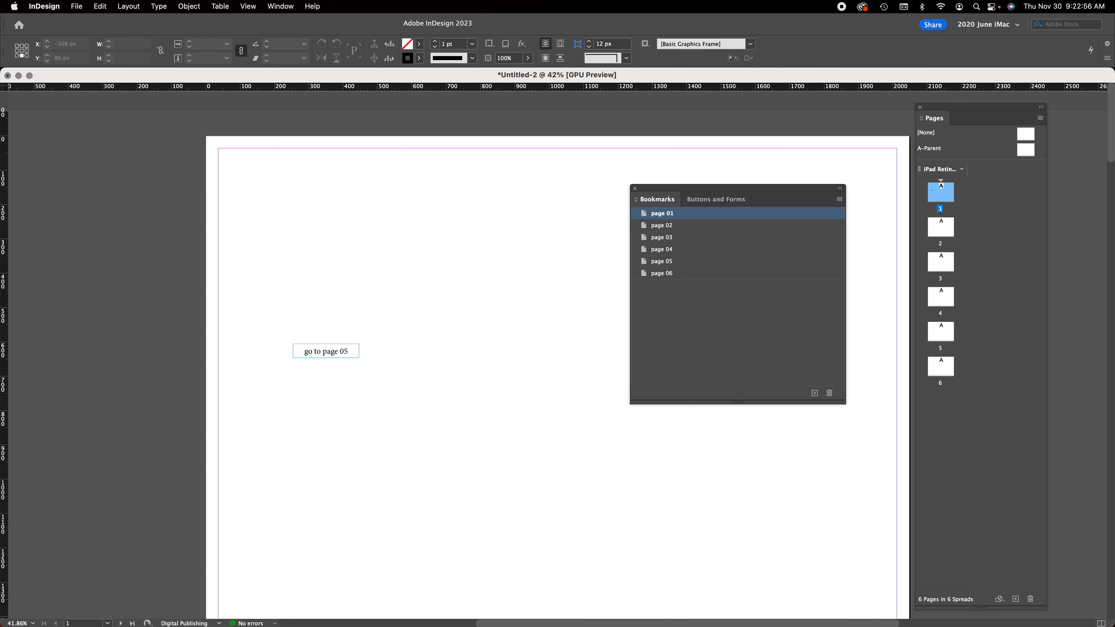
key(t)
drag(235, 163, 507, 266)
text(page 01)
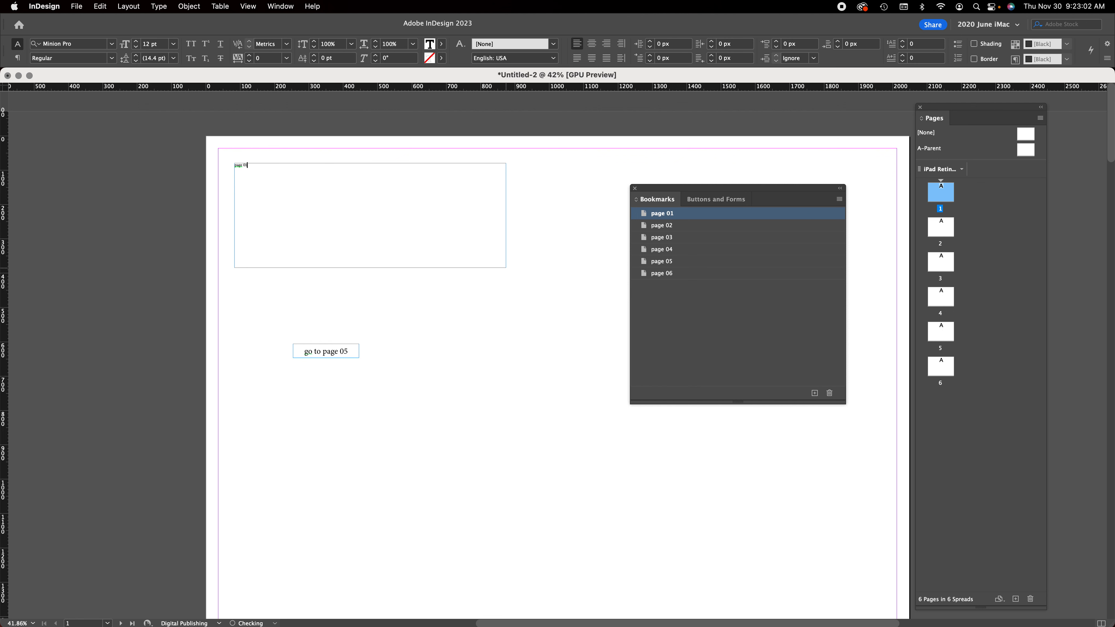
key(super+a)
key(super+c)
- Set the "page 01" title to 72 pt and resize its frame to about 414 × 150 px near the page's upper-left corner
click(173, 43)
click(169, 220)
key(Escape)
drag(506, 267, 378, 215)
drag(269, 182, 266, 180)
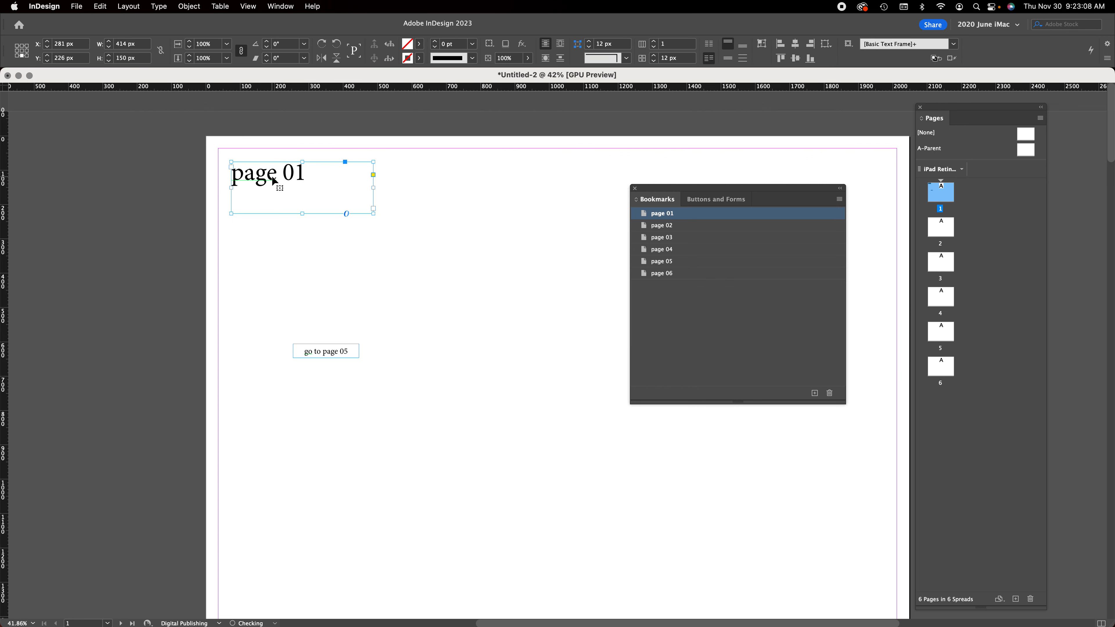
- Paste the copied title in place on page 2 and change it to "page 02"
double_click(711, 226)
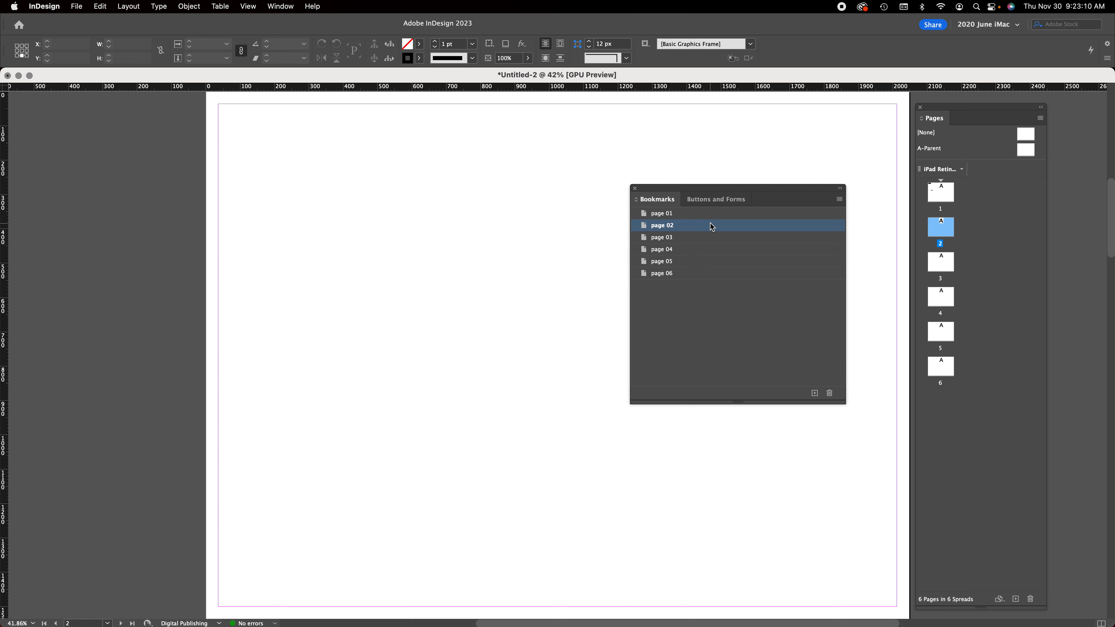
key(super+alt+shift+v)
double_click(286, 131)
click(343, 129)
key(shift+Left)
text(2)
- Paste the title in place on page 3 and change it to "page 03"
double_click(687, 238)
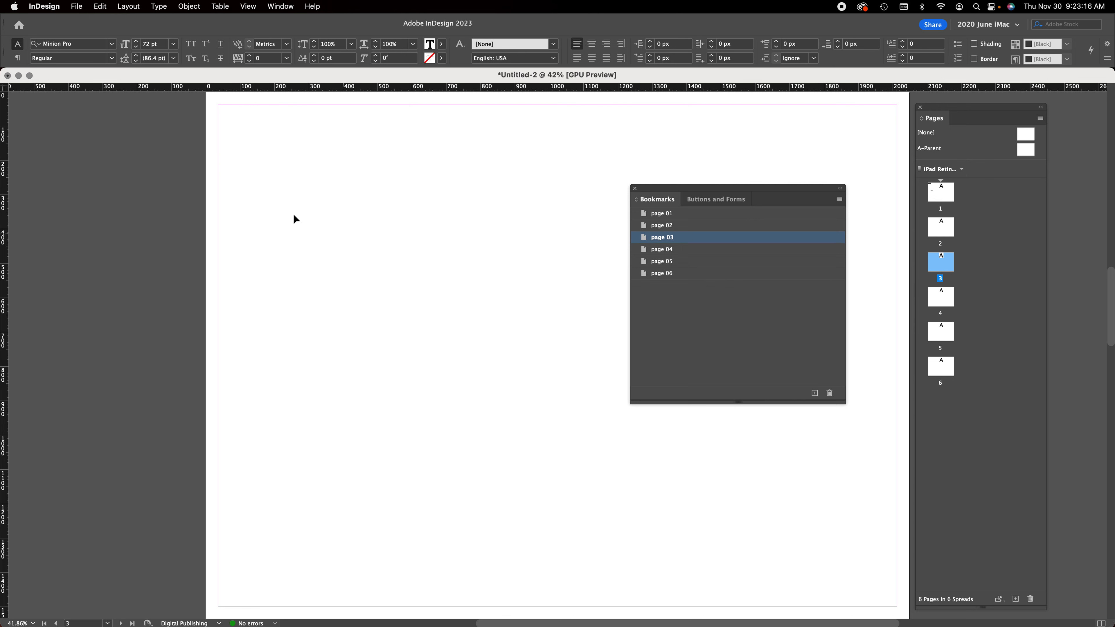
key(super+alt+shift+v)
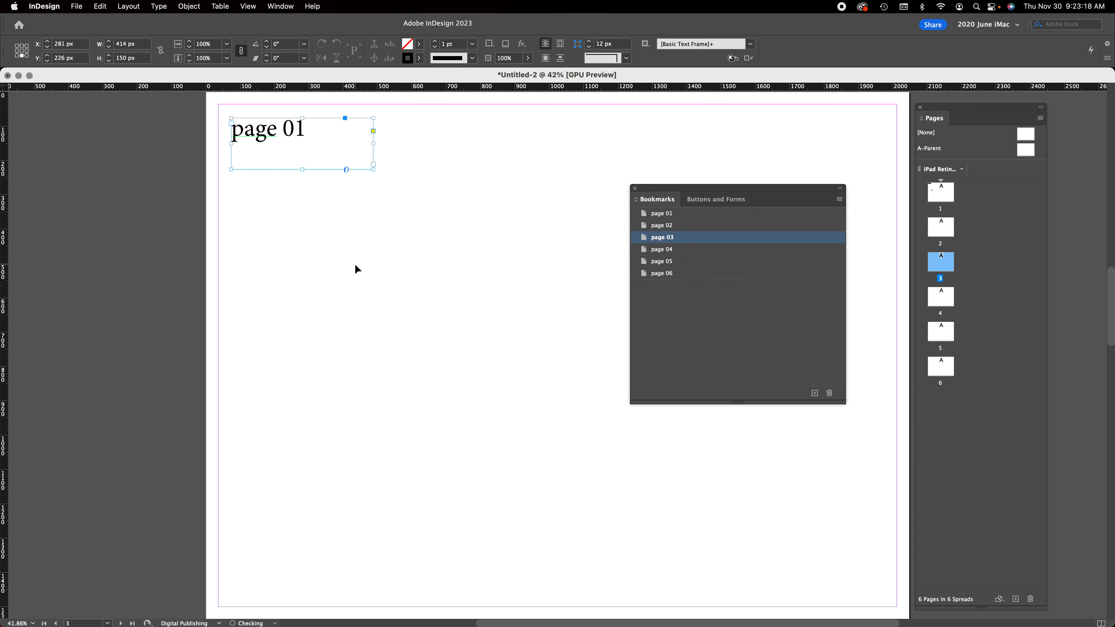
double_click(296, 137)
key(shift+Left)
text(3)
key(Escape)
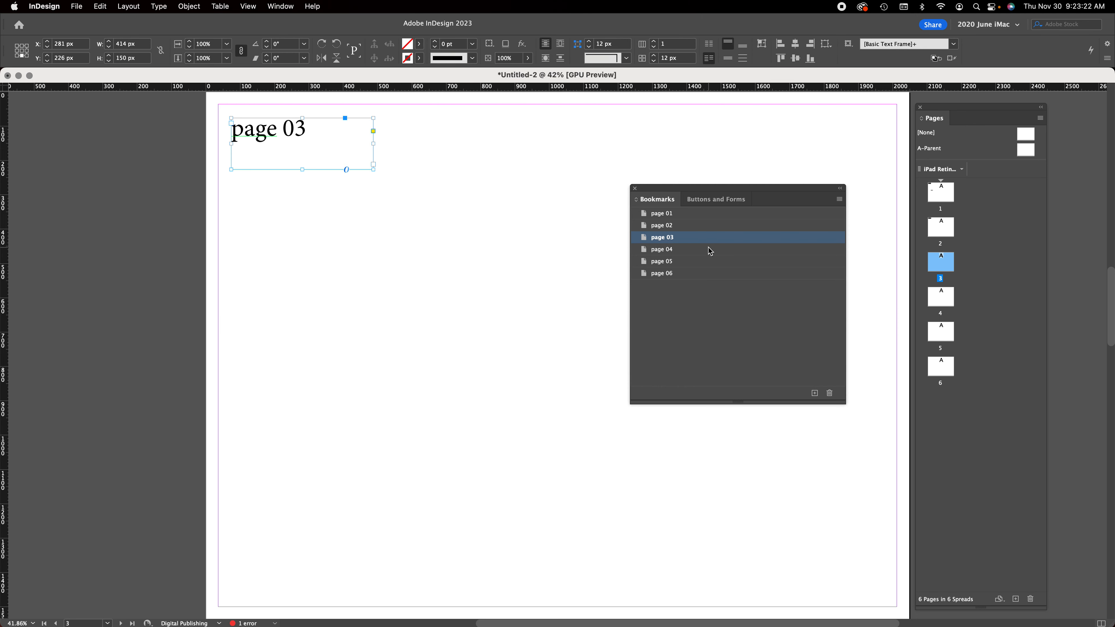
- Paste the title in place on page 4 and change it to "page 04"
double_click(709, 249)
key(alt+shift+super+v)
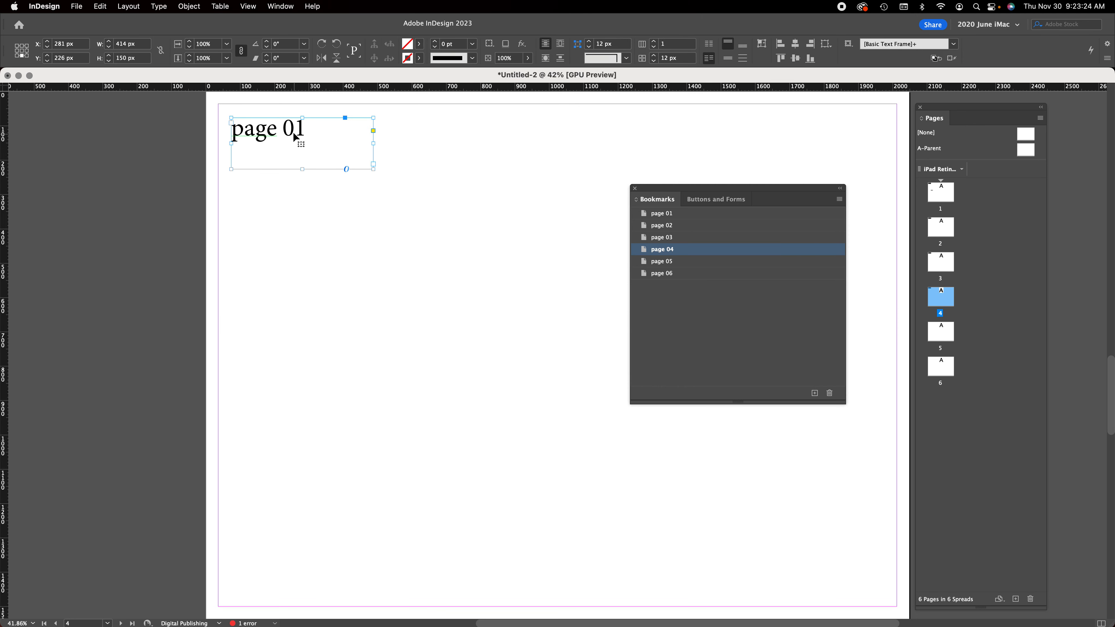
double_click(317, 127)
key(shift+Left)
text(4)
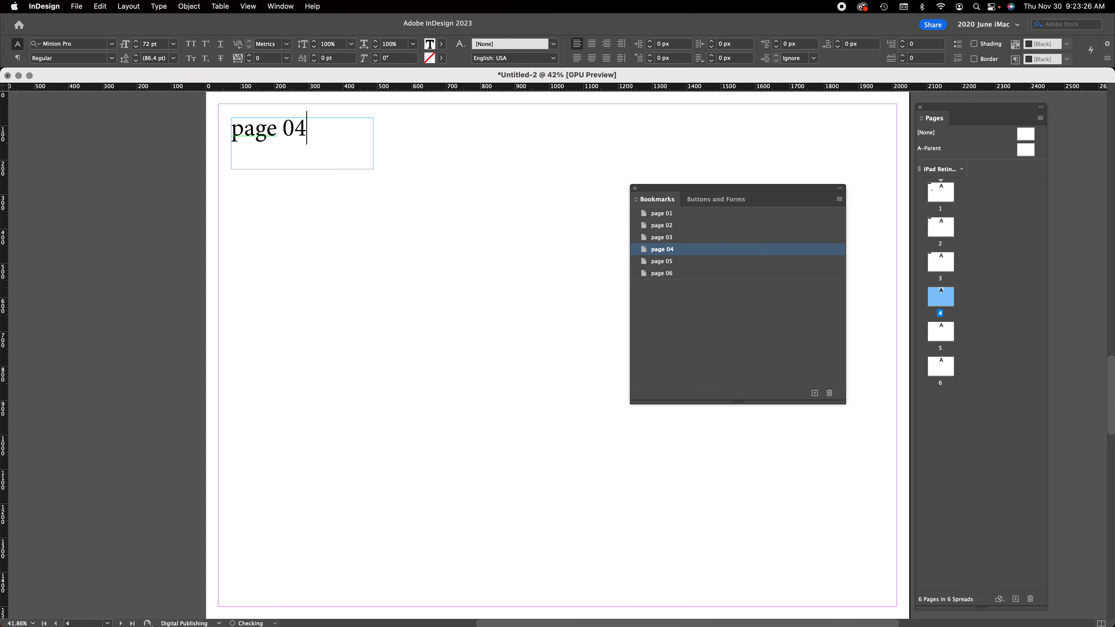
key(Escape)
- Paste the title in place on page 5 and change it to "page 05"
double_click(716, 264)
key(alt+shift+super+v)
double_click(295, 133)
key(shift+Left)
text(5)
- Paste the title in place on page 6 and change it to "page 06"
double_click(713, 273)
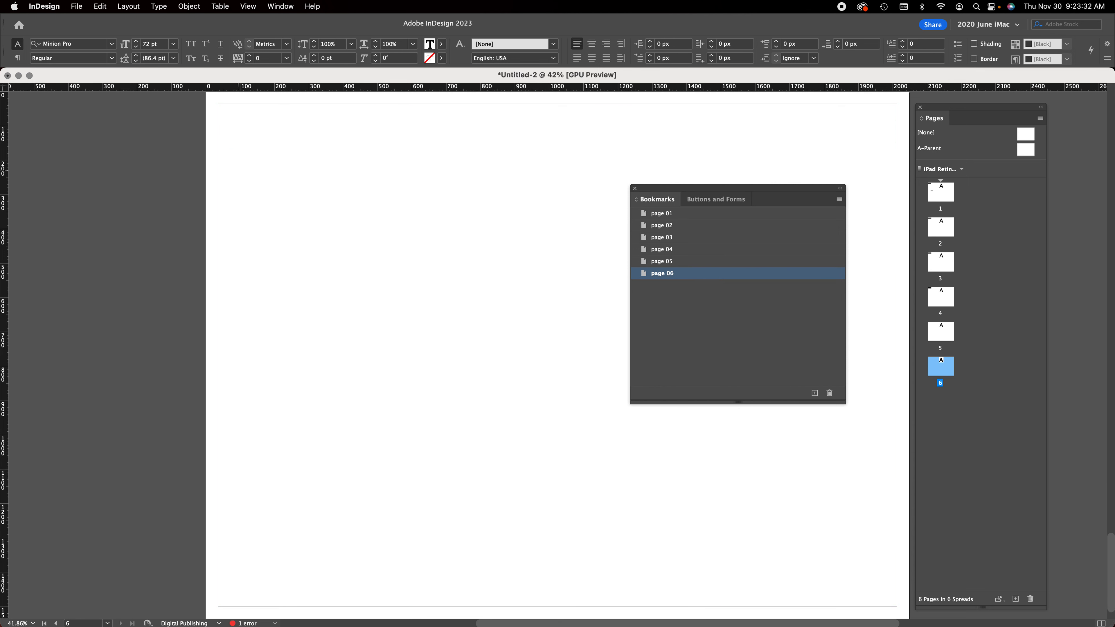
key(v)
key(super+alt+shift+v)
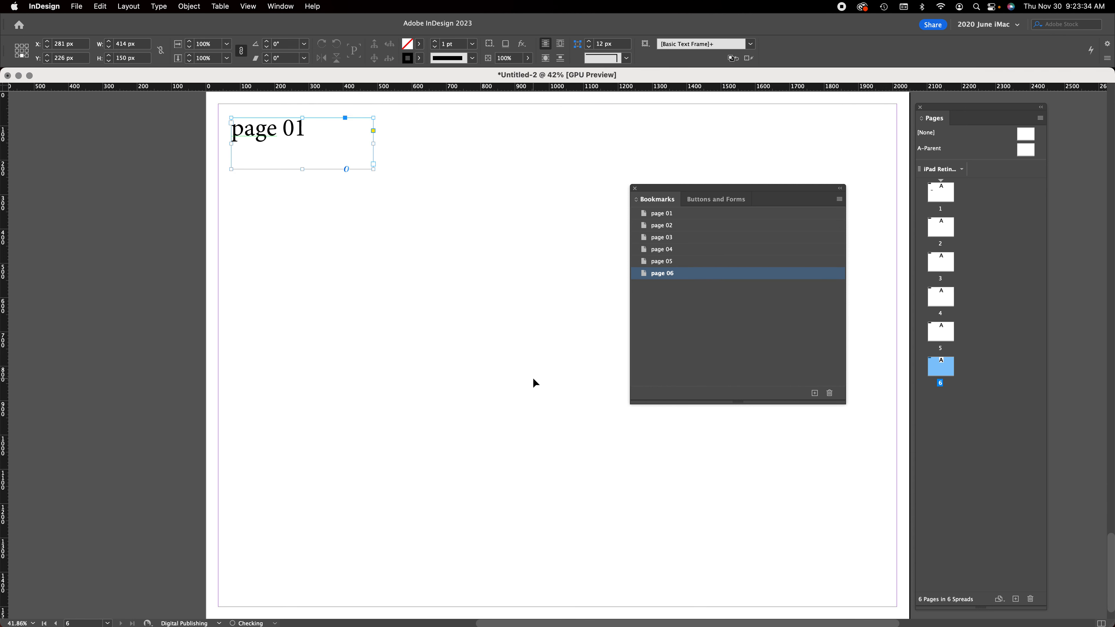
double_click(300, 149)
drag(294, 129, 382, 133)
text(6)
key(Escape)
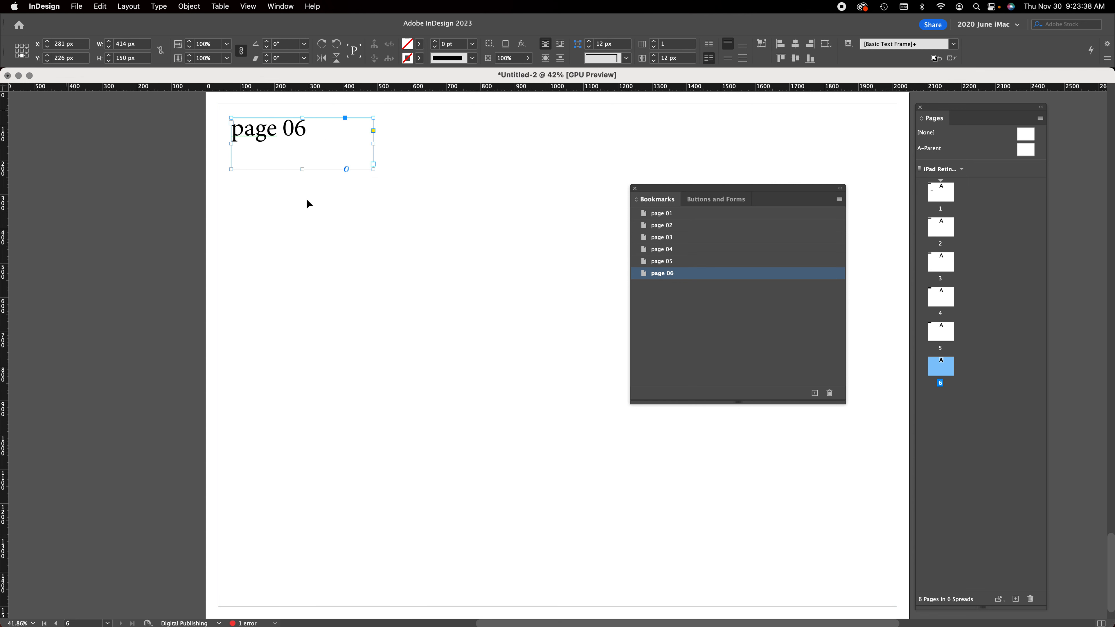
- Return to page 2 and clear the overset text from its title frame, keeping only "page 02"
click(708, 238)
double_click(714, 227)
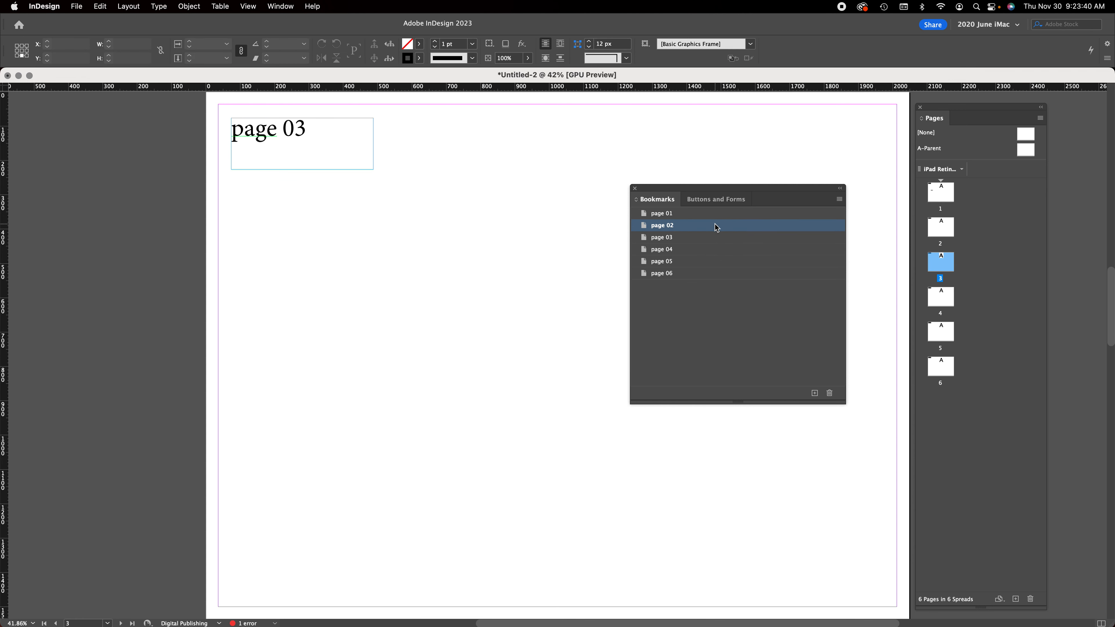
double_click(715, 218)
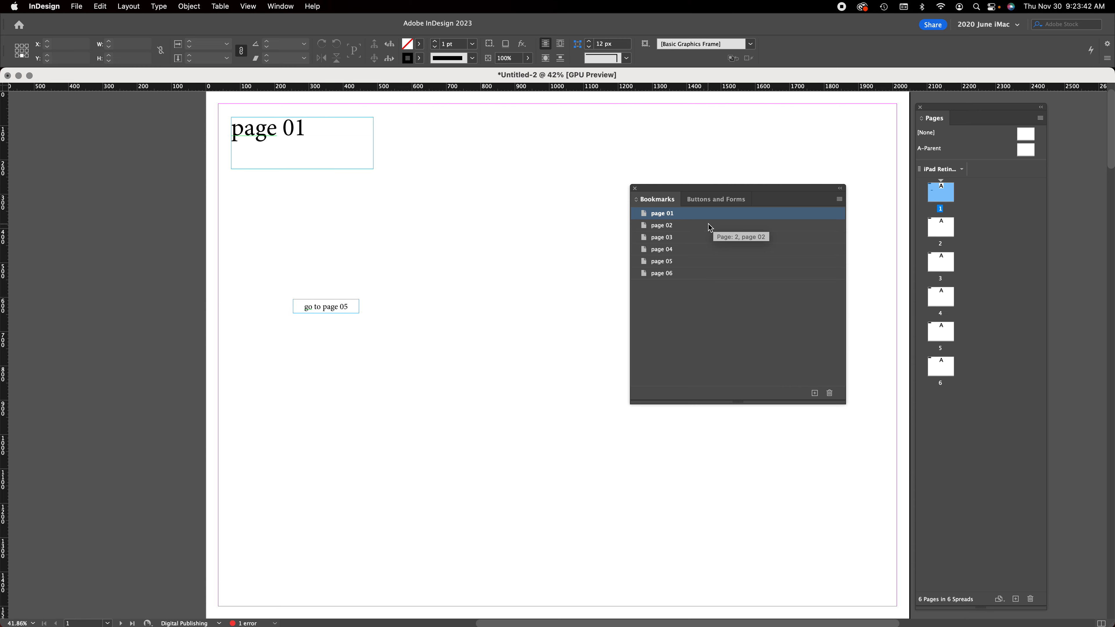
double_click(710, 226)
double_click(305, 132)
drag(306, 132, 232, 132)
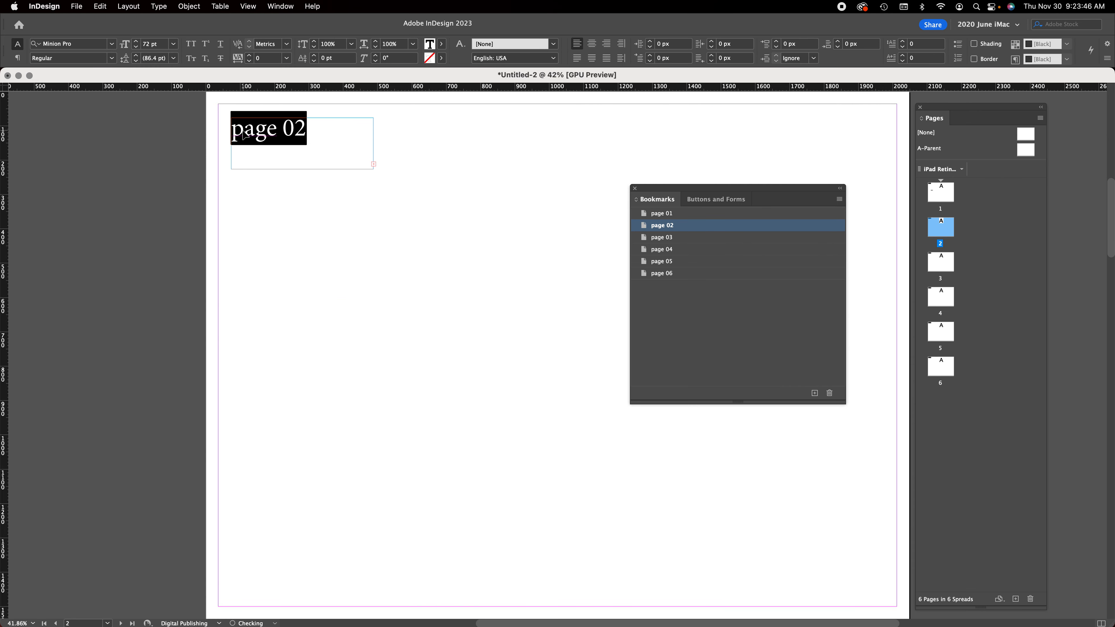
key(super+v)
key(super+z)
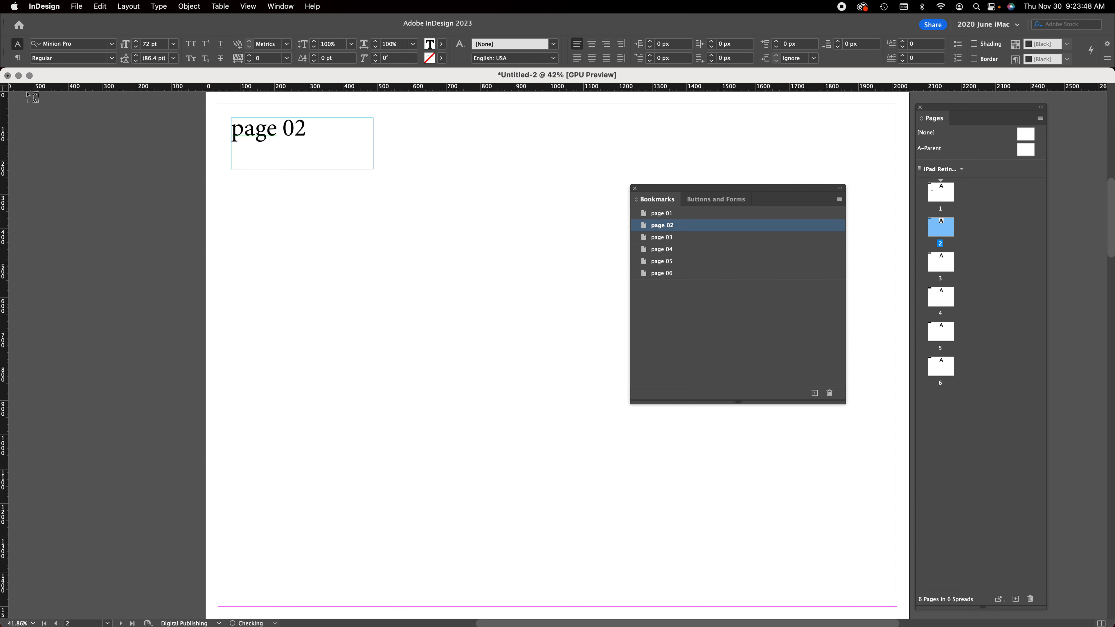
key(Escape)
click(423, 323)
- Convert the "go to page 05" text frame on page 1 into an interactive button
double_click(684, 213)
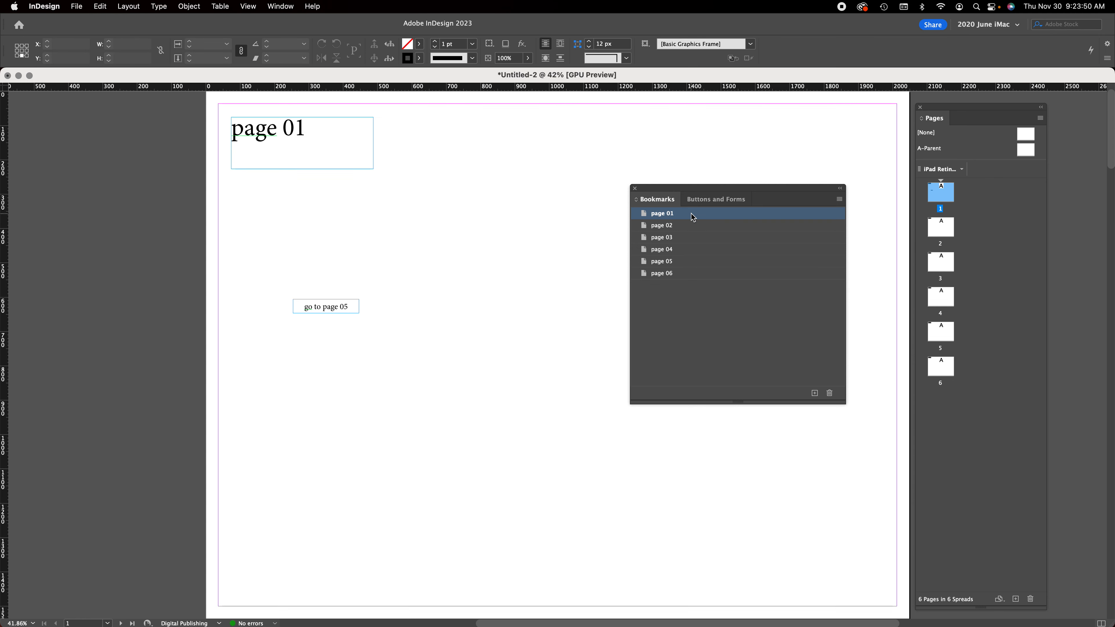
click(332, 309)
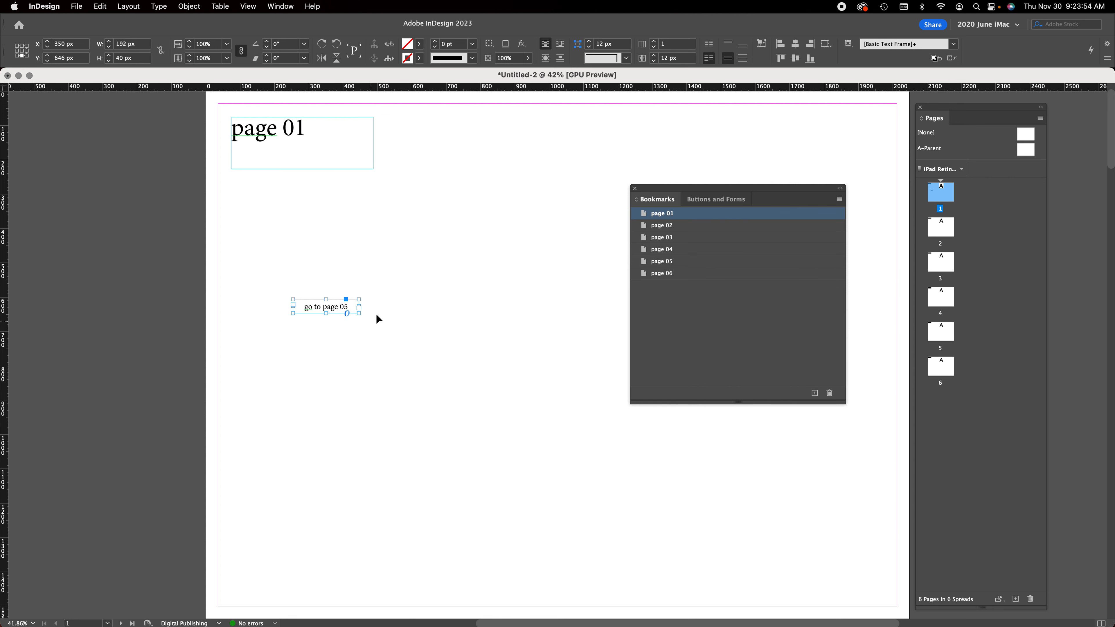
click(327, 307)
right_click(328, 310)
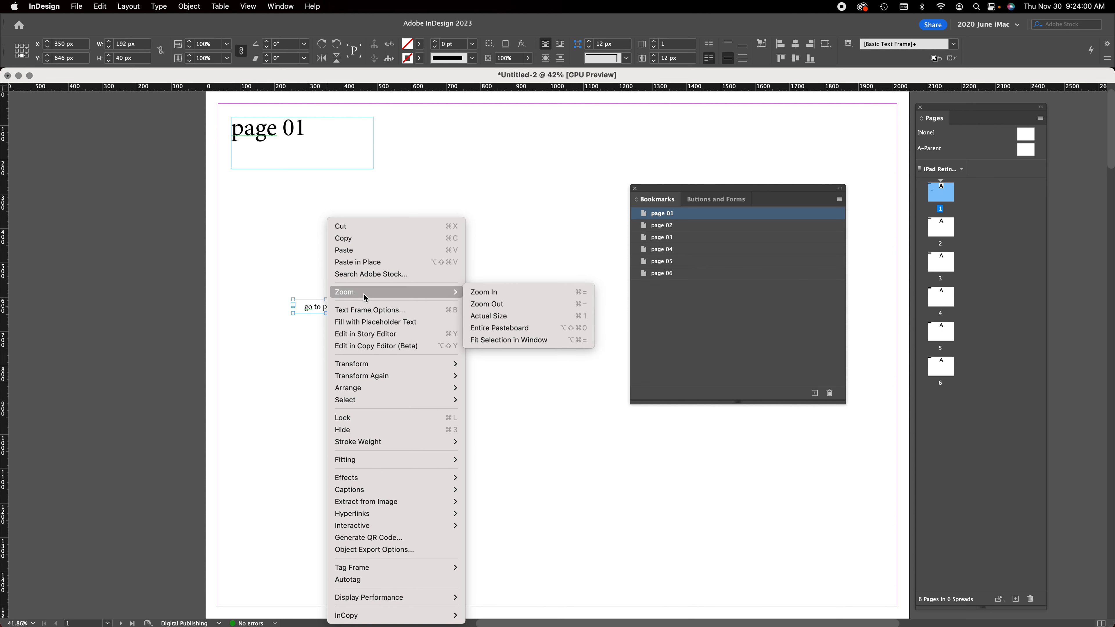
mouse_move(400, 530)
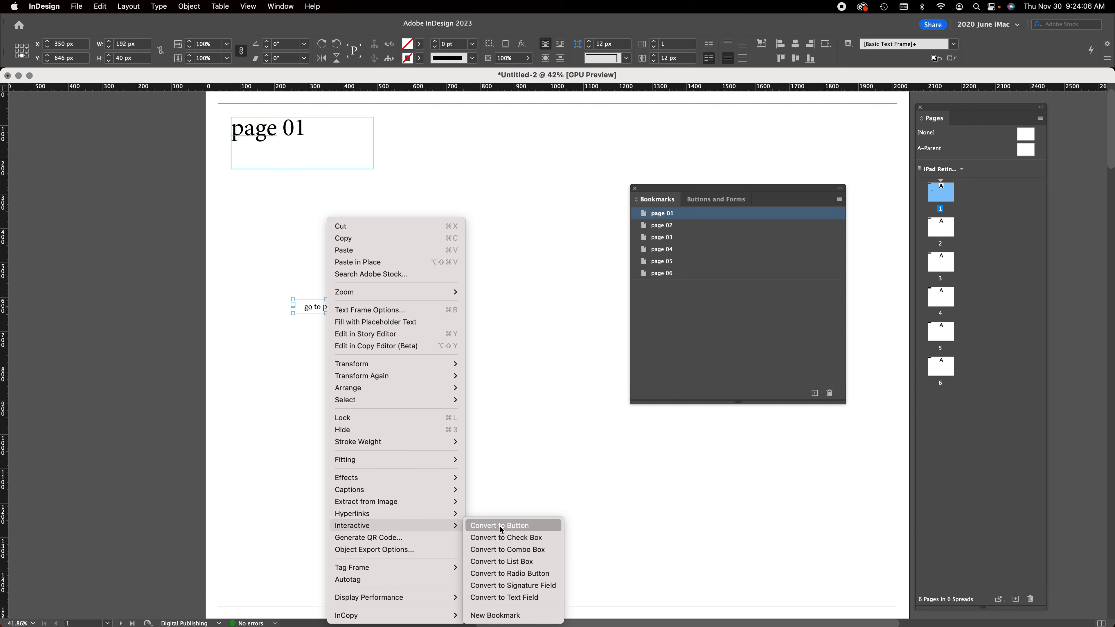
click(518, 527)
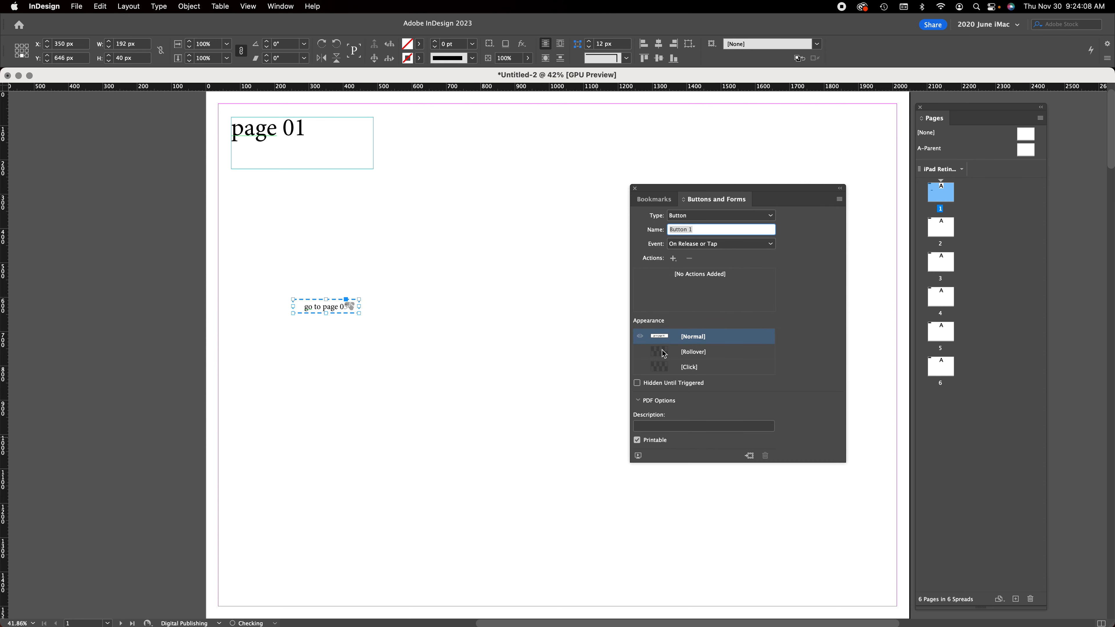
- Name the new button "go to page 05 button"
double_click(700, 230)
triple_click(673, 229)
text(go to page 05 butto)
- Add a Go To Destination action to the button with page 05 as its destination, and deselect the button
click(673, 260)
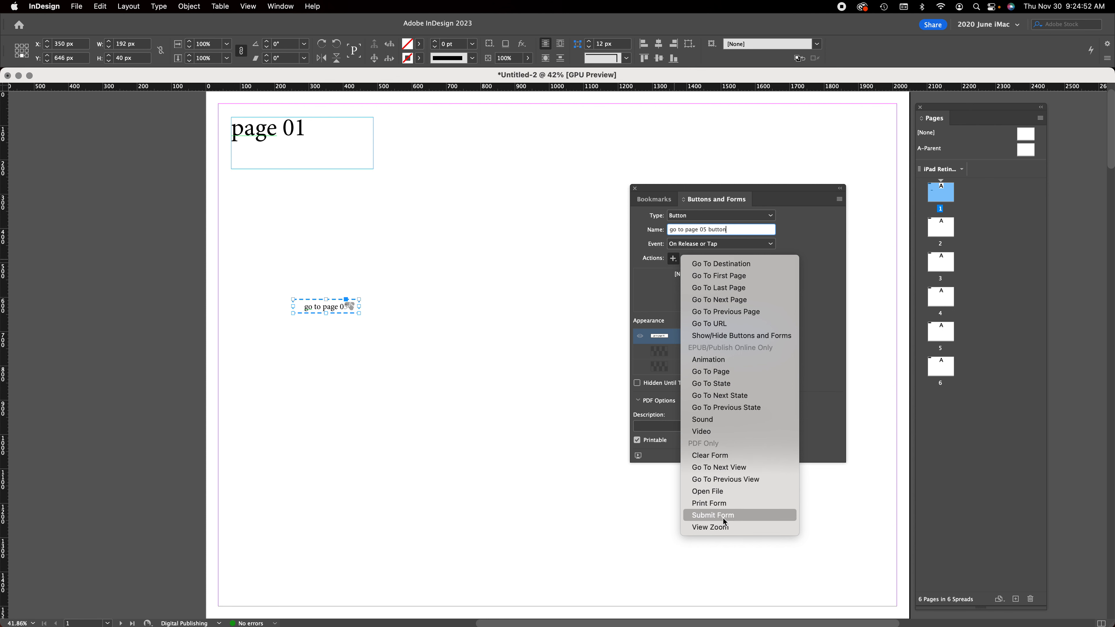
click(738, 266)
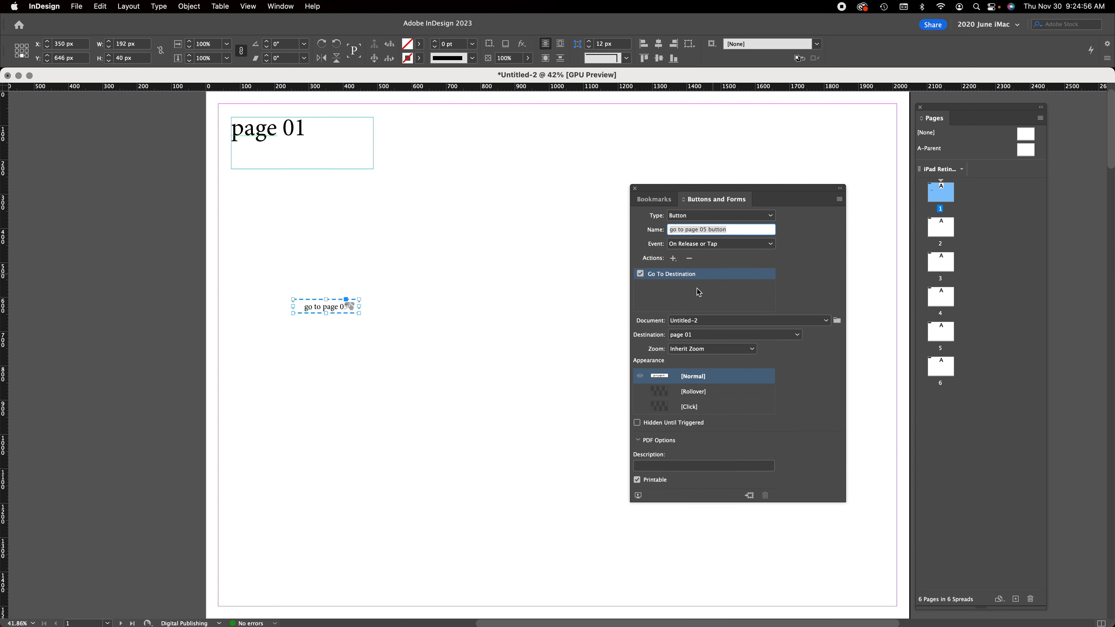
click(707, 335)
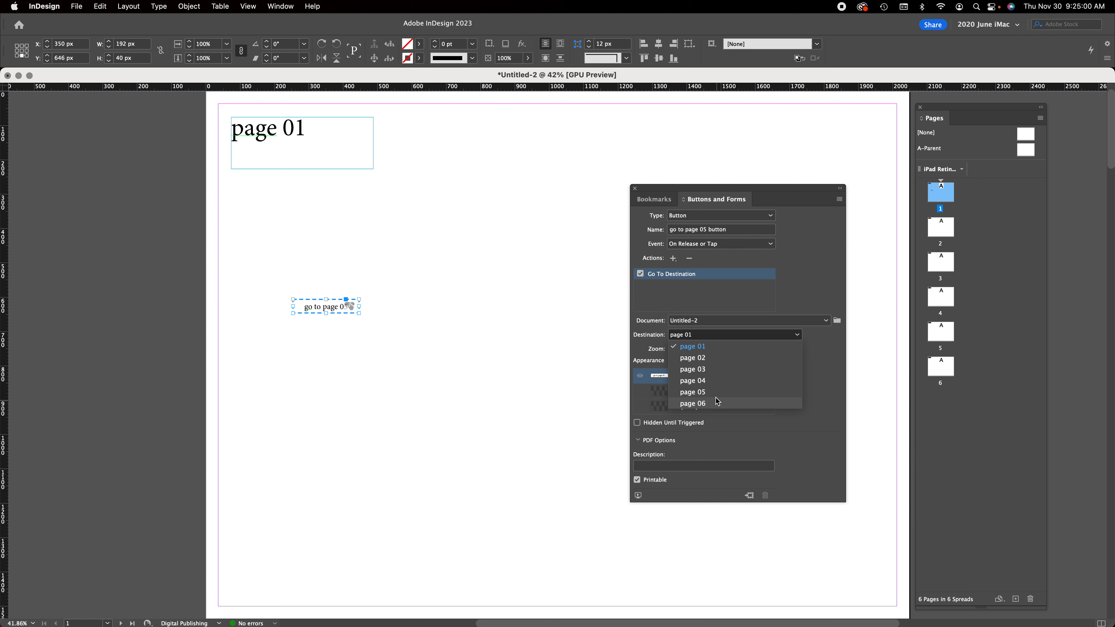
click(710, 393)
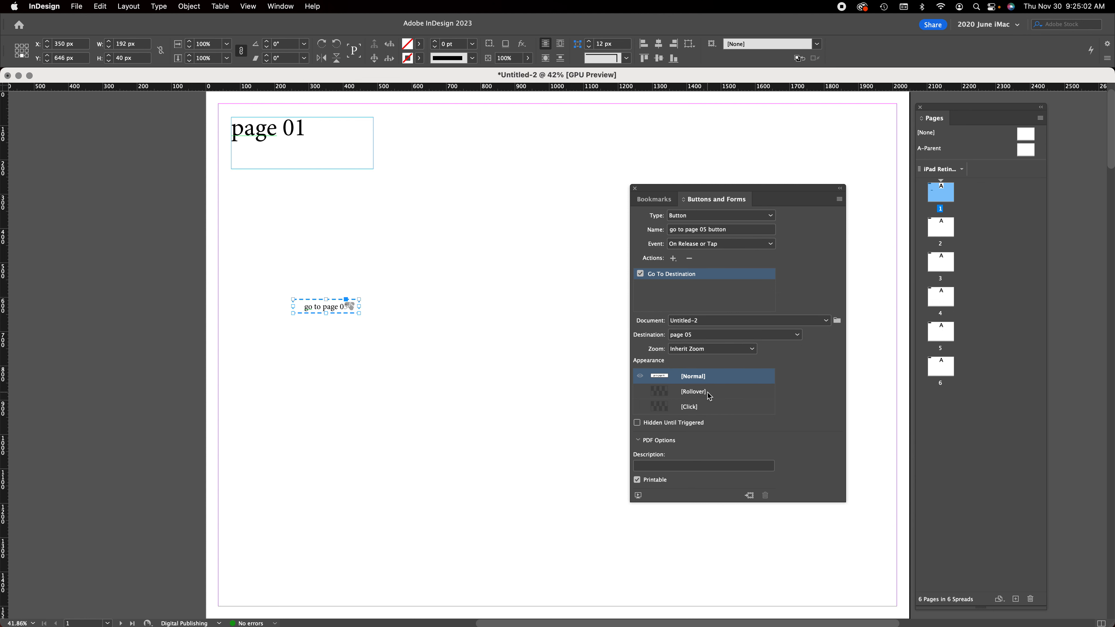
click(477, 255)
- Export the document to the Desktop as Untitled-2 in Adobe PDF (Interactive) format
click(75, 5)
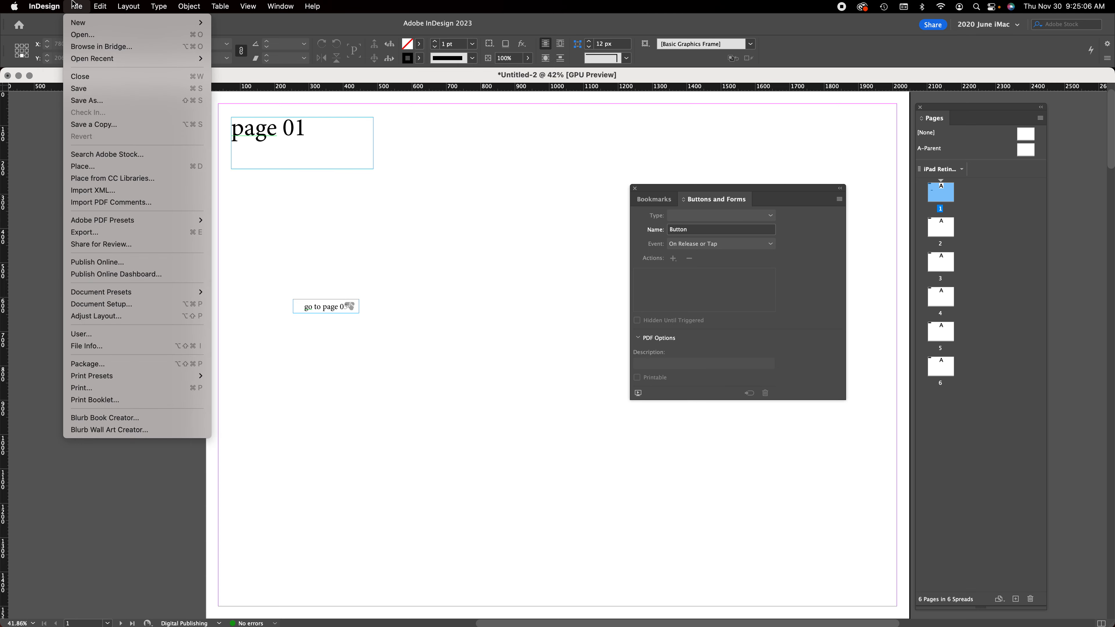
click(139, 232)
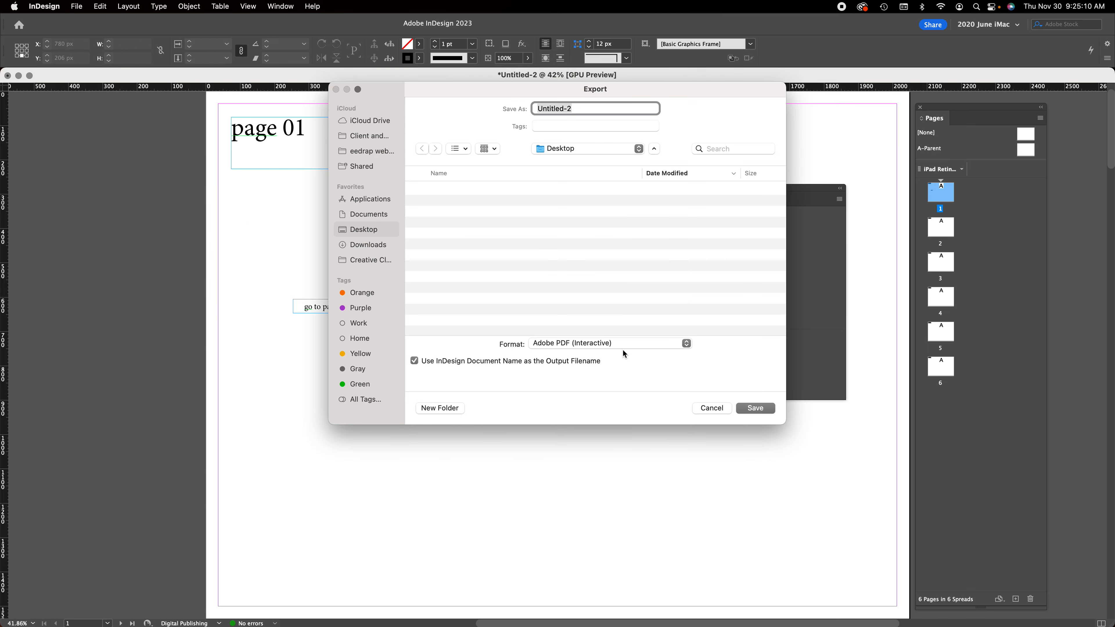
click(604, 346)
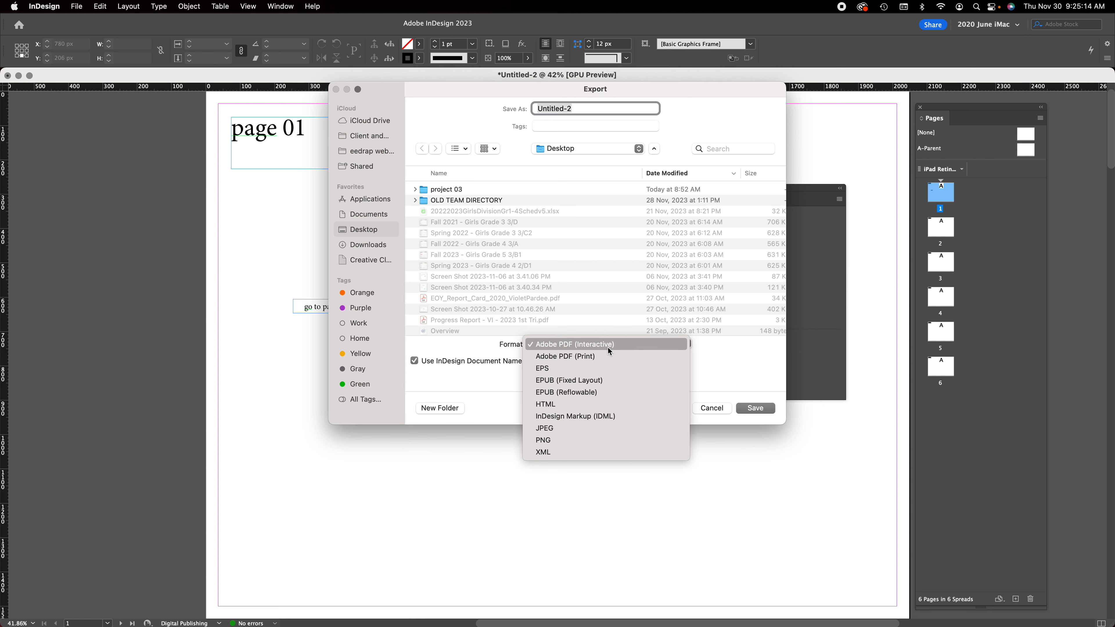
click(608, 343)
click(762, 407)
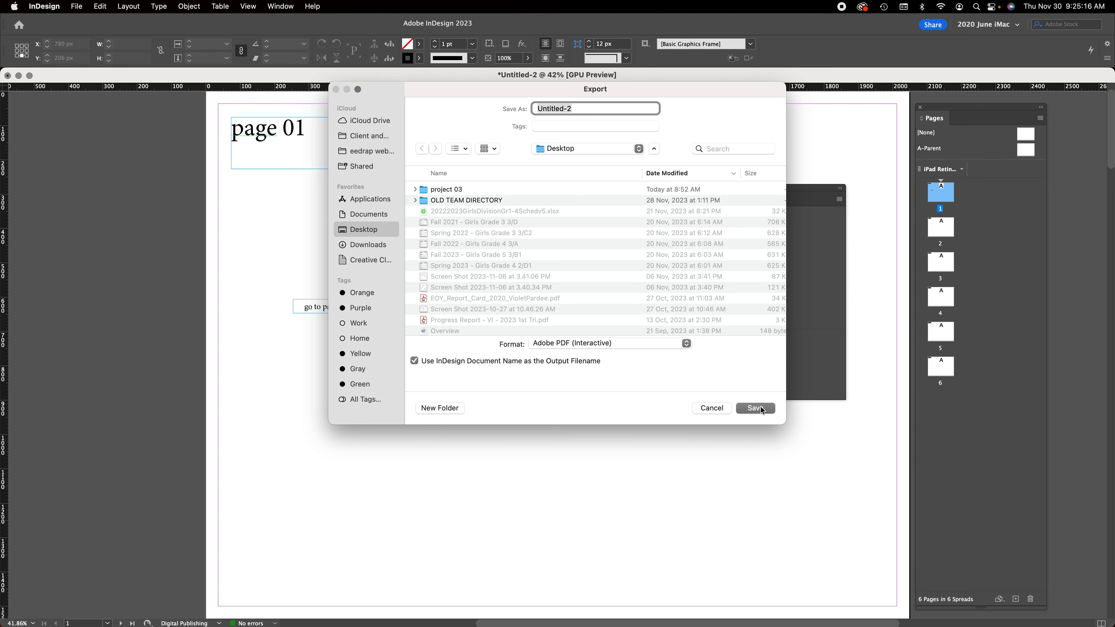
click(706, 460)
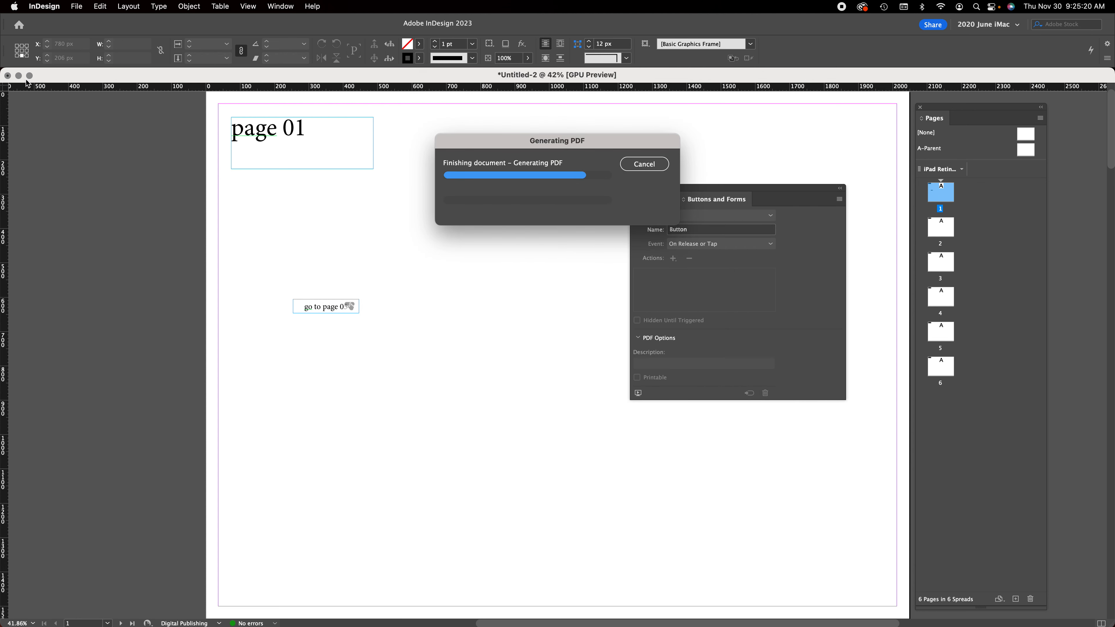
- Move the document window away to uncover the desktop and open the exported Untitled-2.pdf in Acrobat
drag(64, 76, 163, 415)
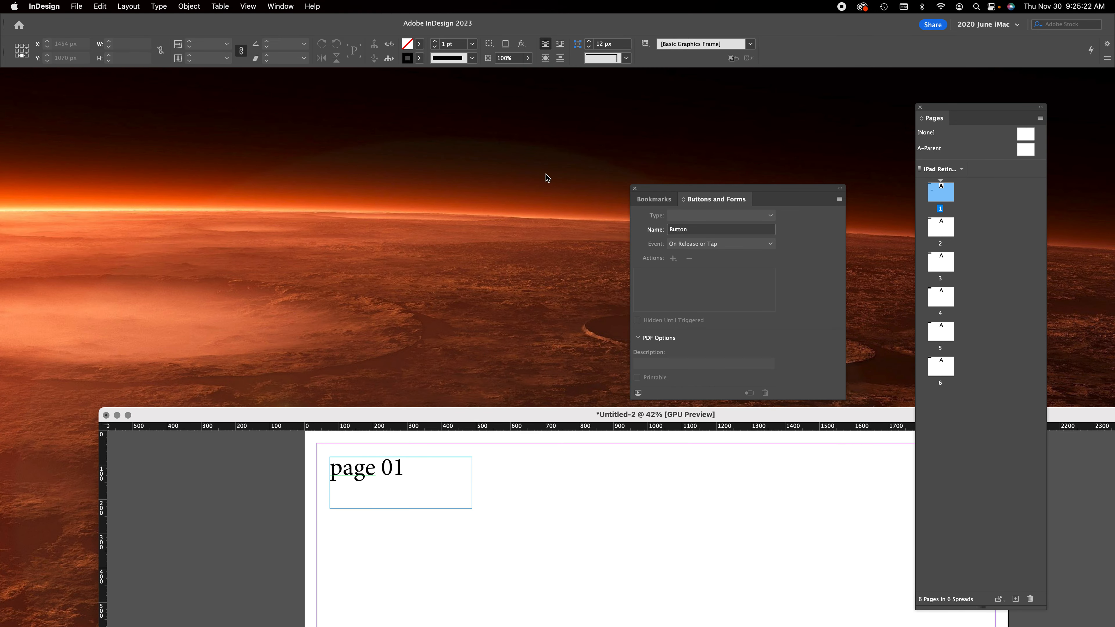
click(553, 174)
drag(1082, 30, 710, 165)
double_click(710, 165)
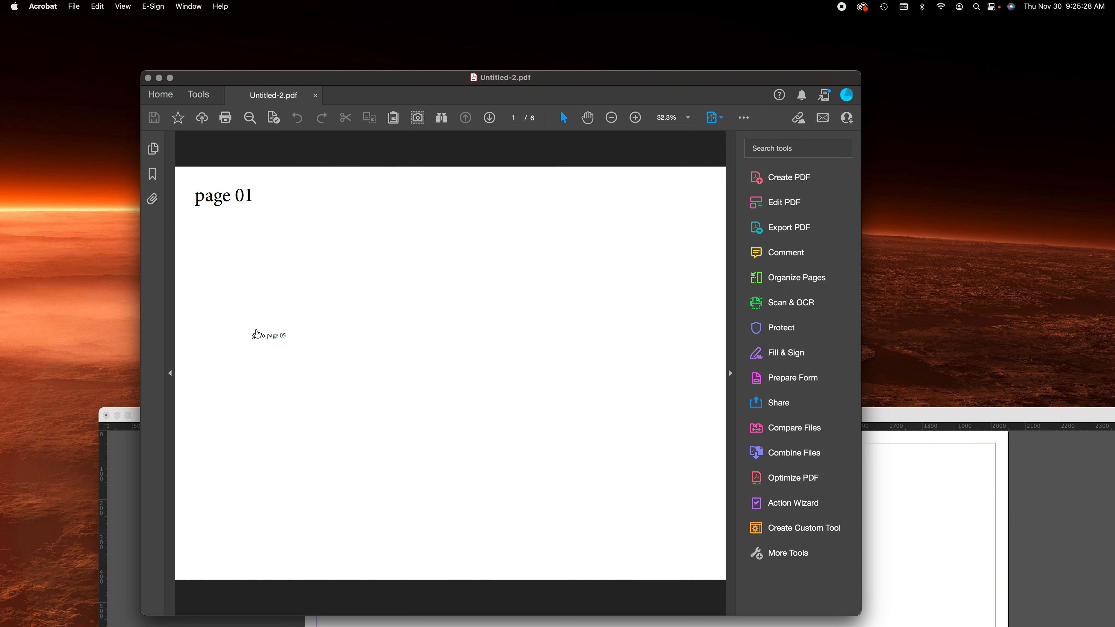
- Test the "go to page 05" button in the PDF, return to page 1 and test it again
click(275, 341)
key(Left)
key(Left)
key(Left)
key(Left)
click(276, 336)
- Close the PDF, switch back to InDesign and move the document window back up to fill the workspace
click(147, 78)
click(466, 414)
drag(480, 414, 381, 70)
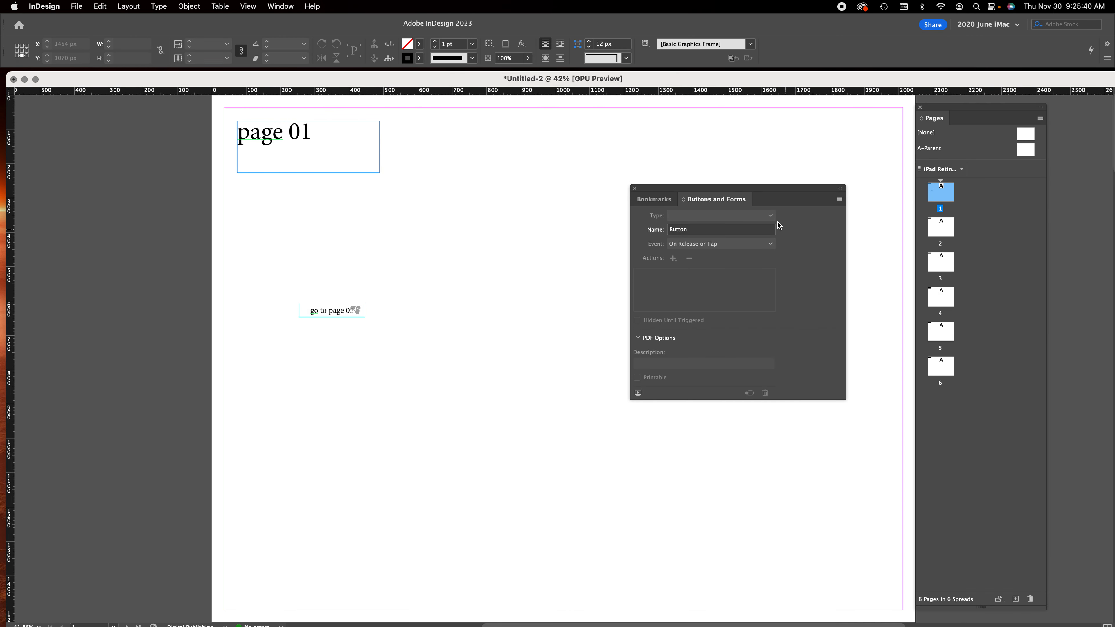
- Draw a rectangular graphic frame about 592 × 436 px to the right of the "go to page 05" button and fill it with cyan
drag(758, 191, 877, 192)
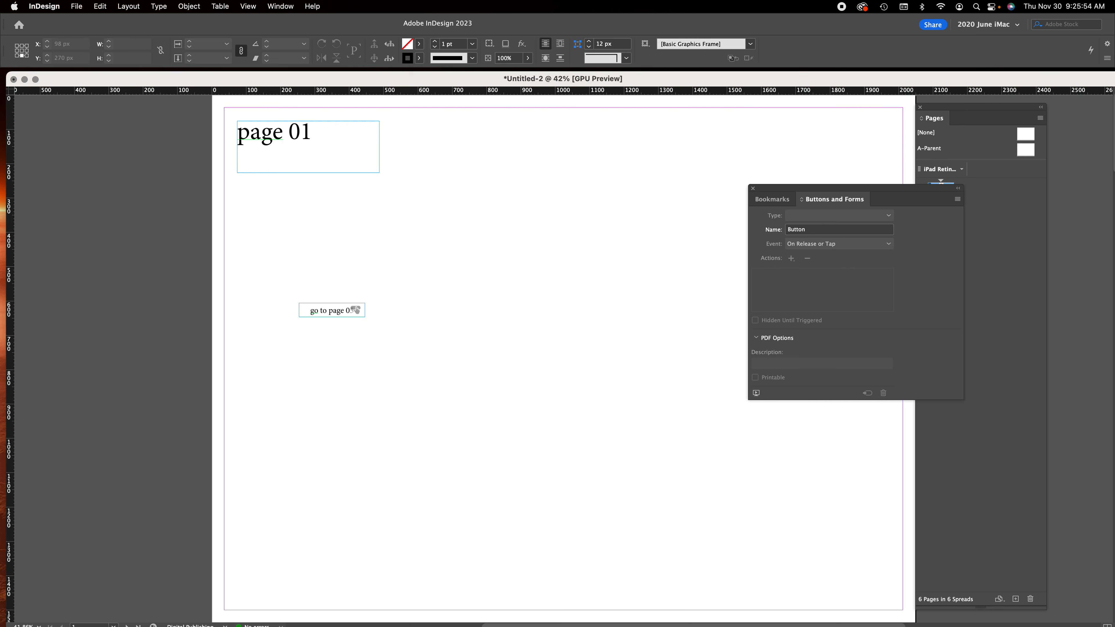
drag(485, 208, 683, 358)
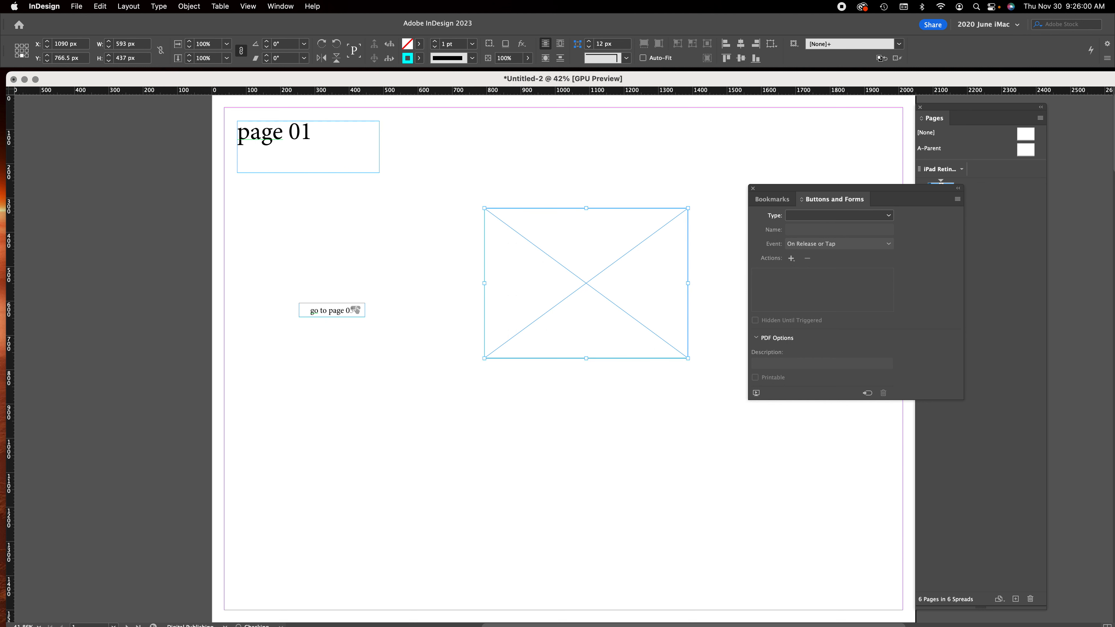
key(shift+x)
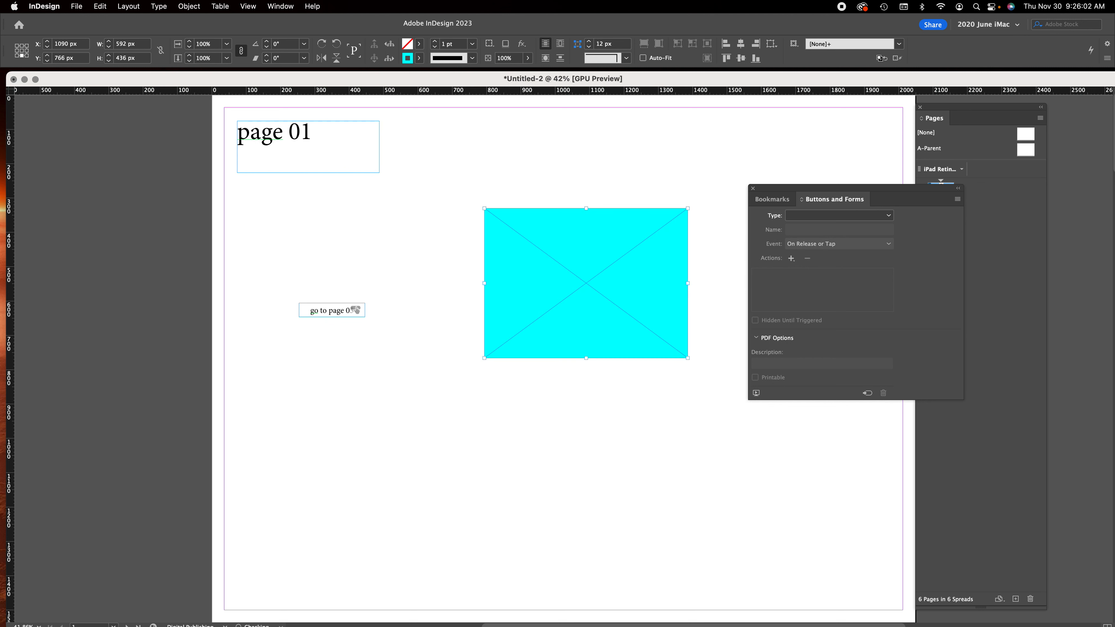
click(343, 401)
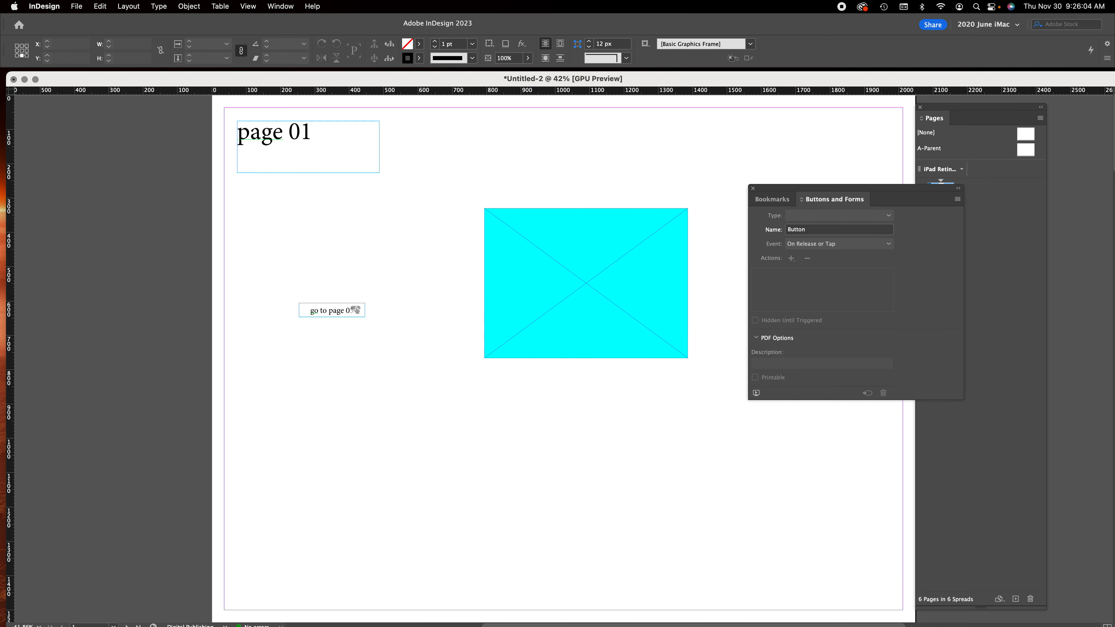
- Draw a text frame about 360 × 70 px below the "go to page 05" button and enter "show square" in it
key(b)
drag(305, 353, 429, 377)
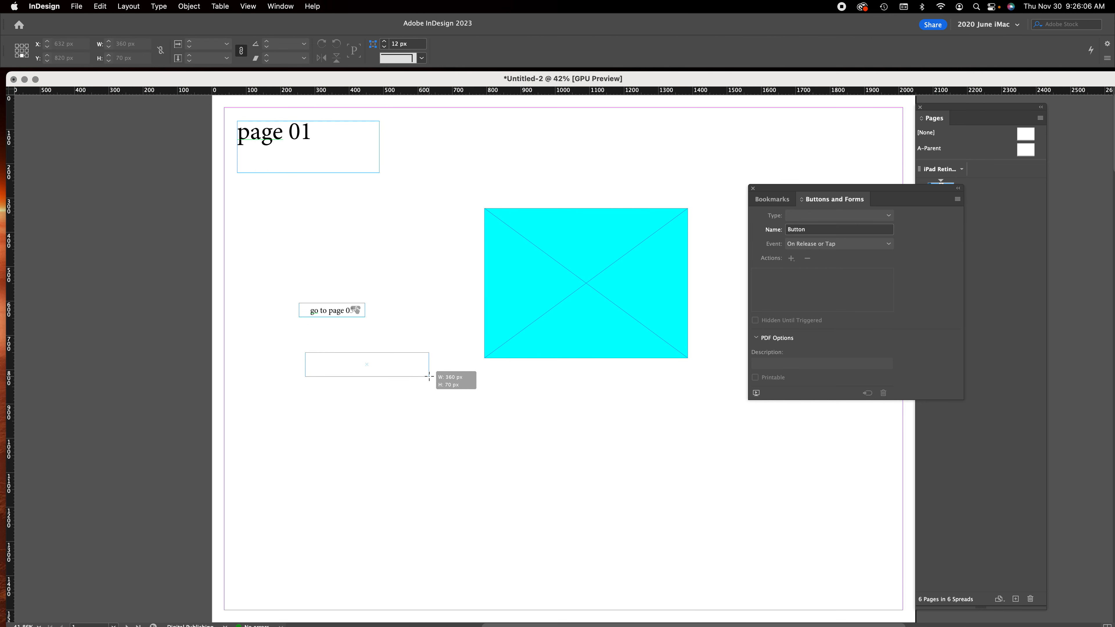
text(show square)
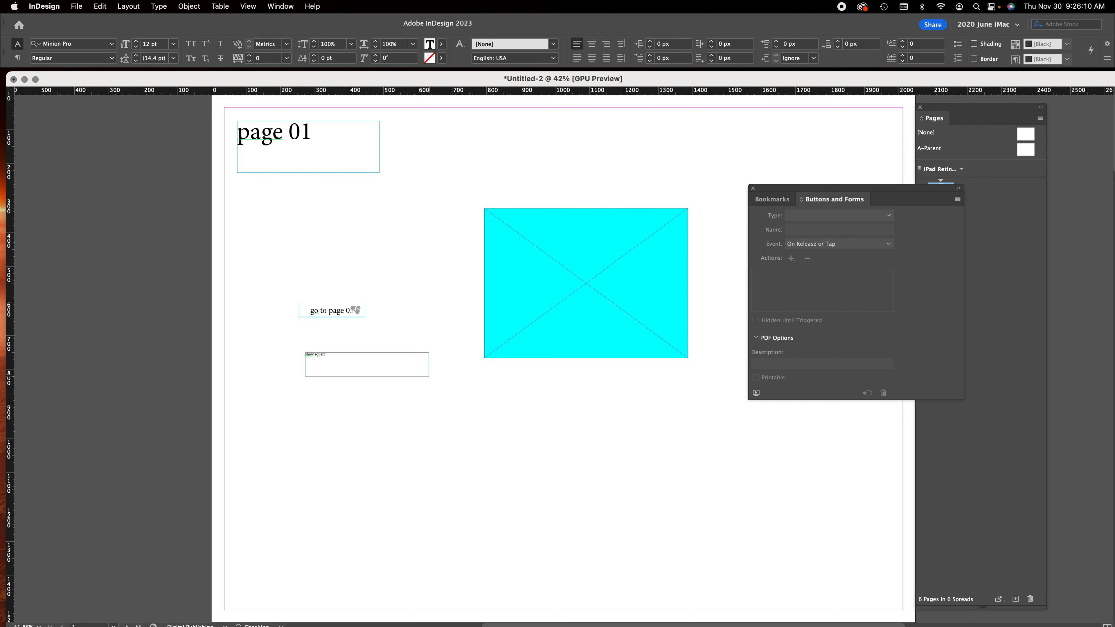
- Set the "show square" text to 24 pt and fit its frame to the content
key(super+a)
click(174, 44)
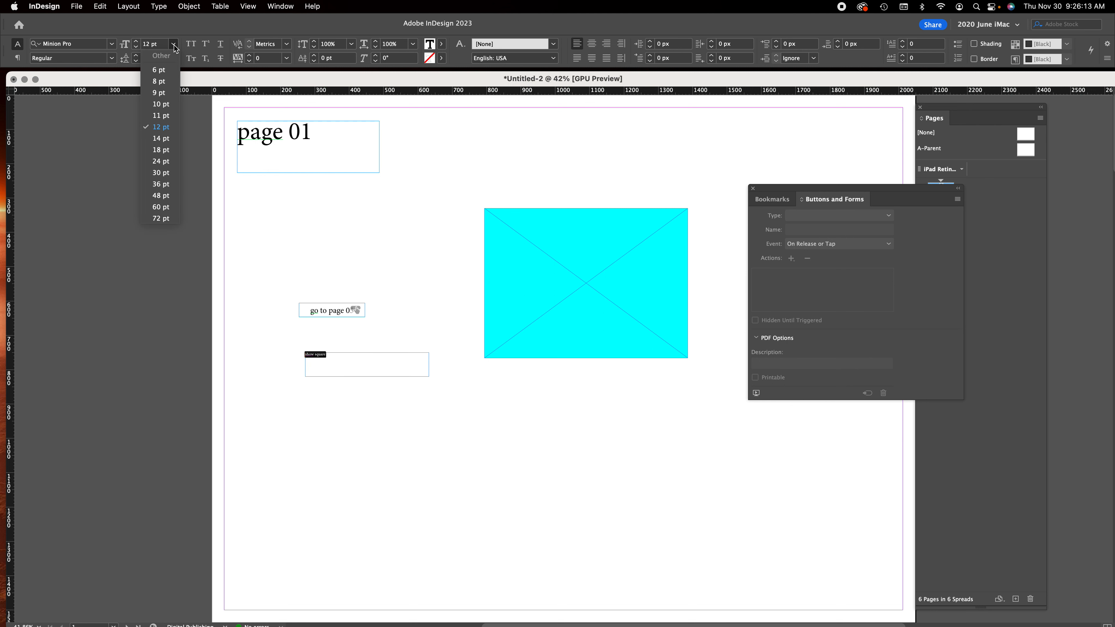
click(161, 173)
key(Escape)
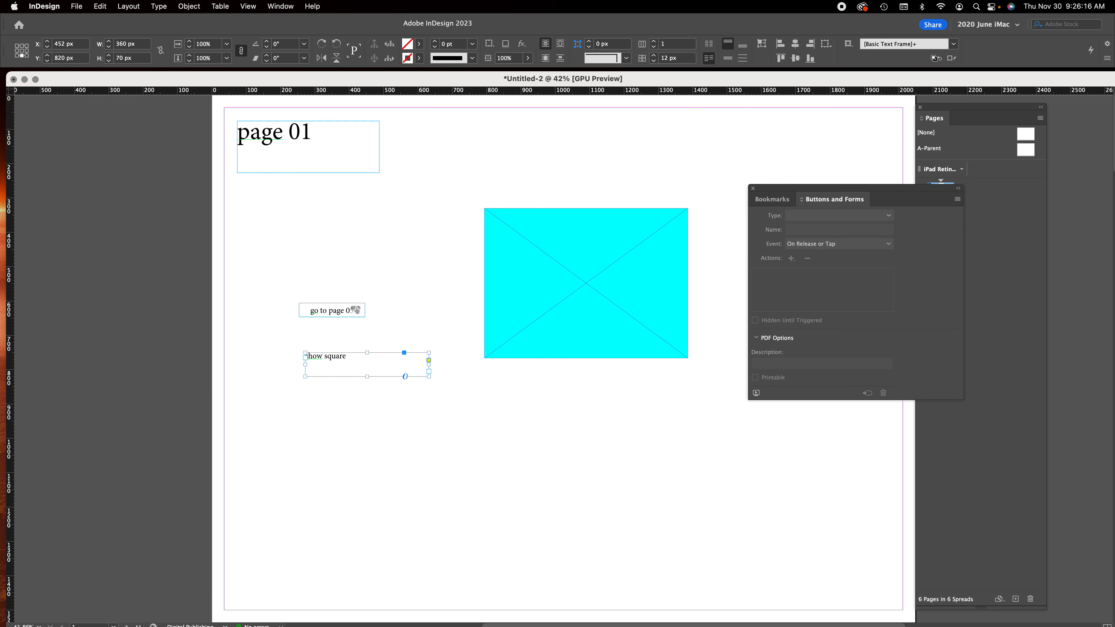
click(189, 6)
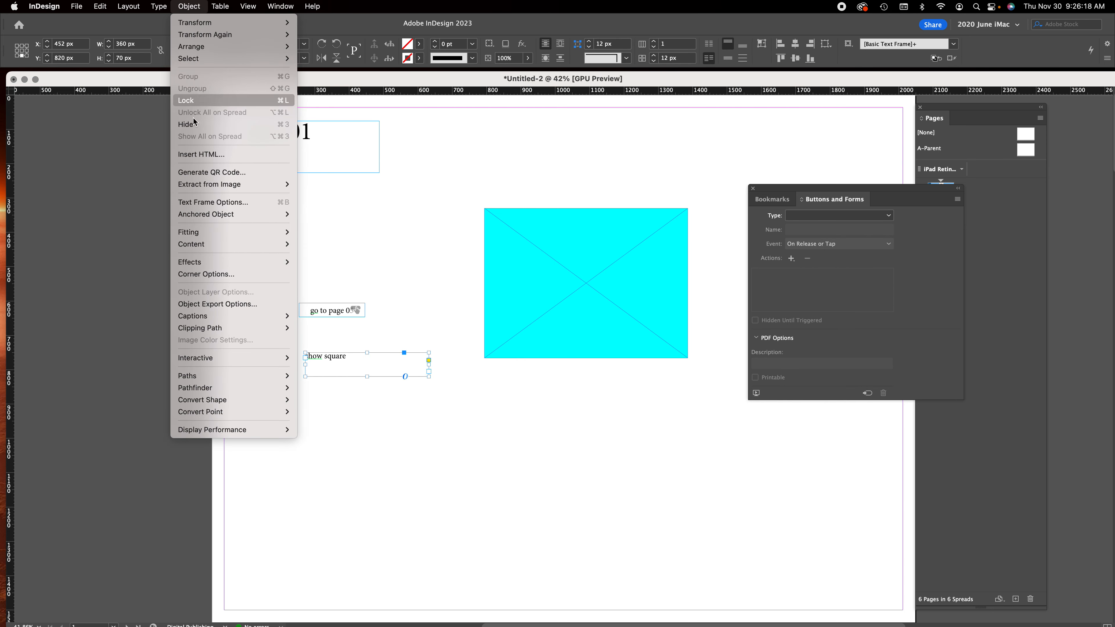
mouse_move(196, 232)
click(349, 272)
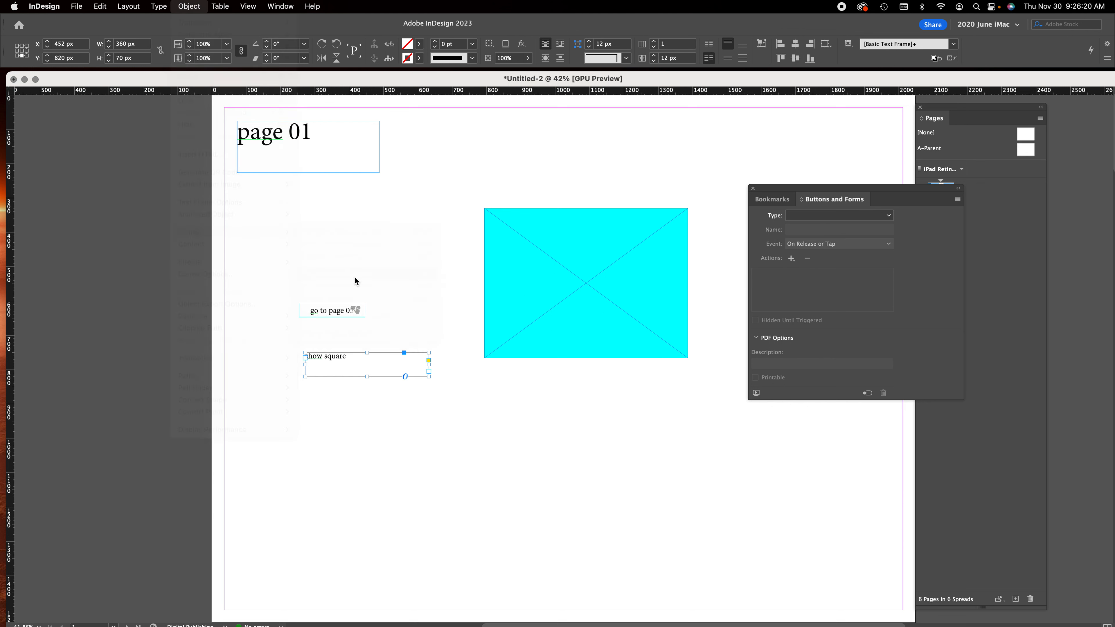
- Convert the cyan rectangle to a button named "cyan square" and make it Hidden Until Triggered
click(553, 346)
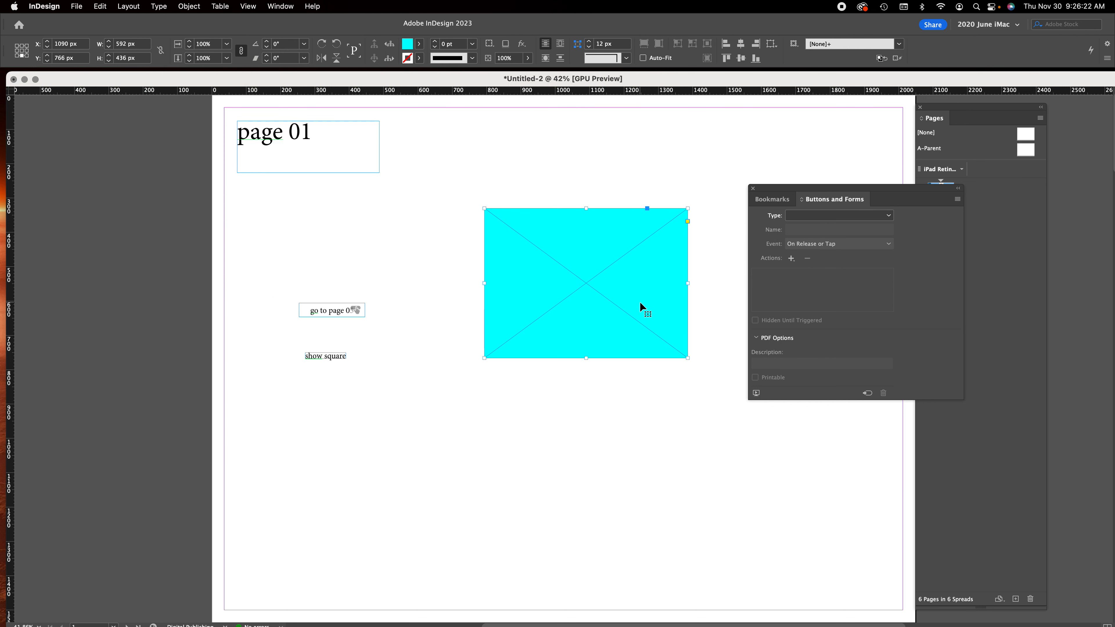
right_click(585, 239)
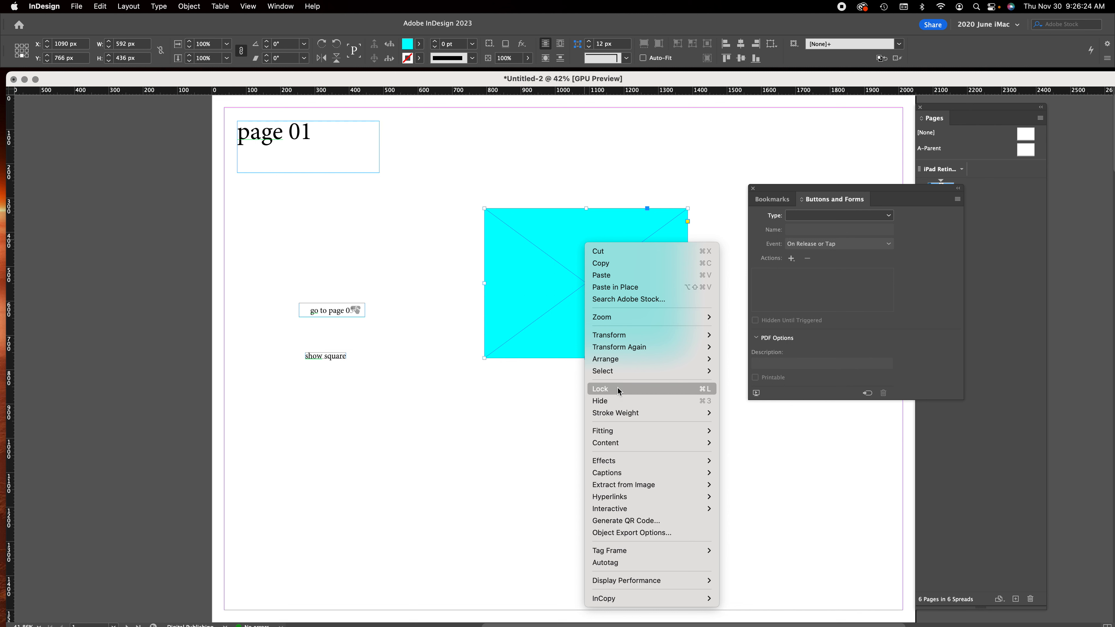
mouse_move(661, 509)
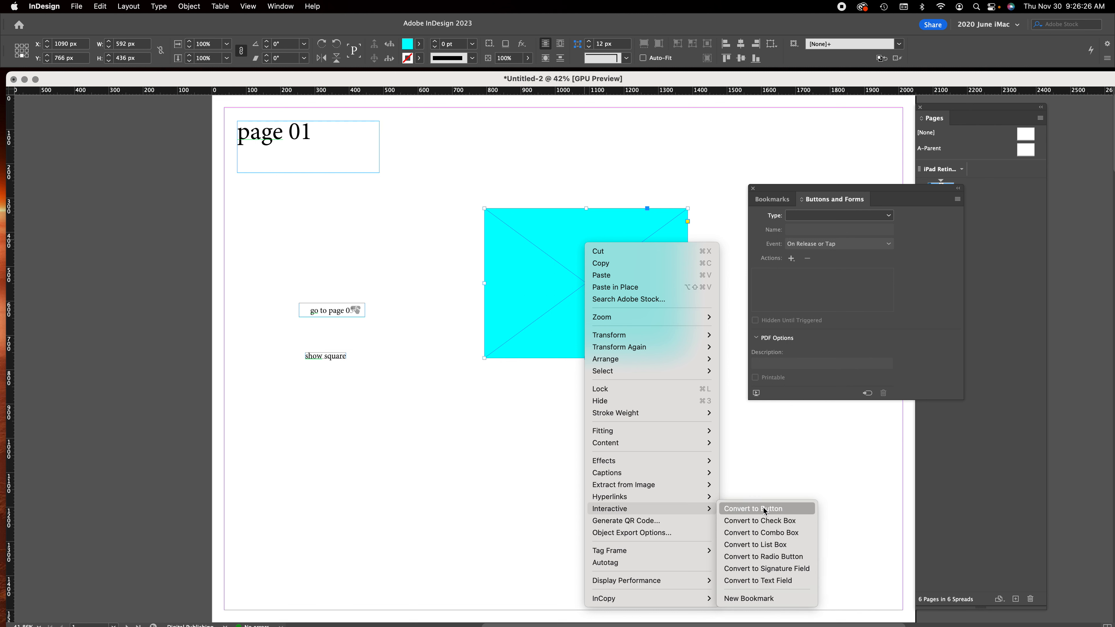
click(764, 509)
click(805, 230)
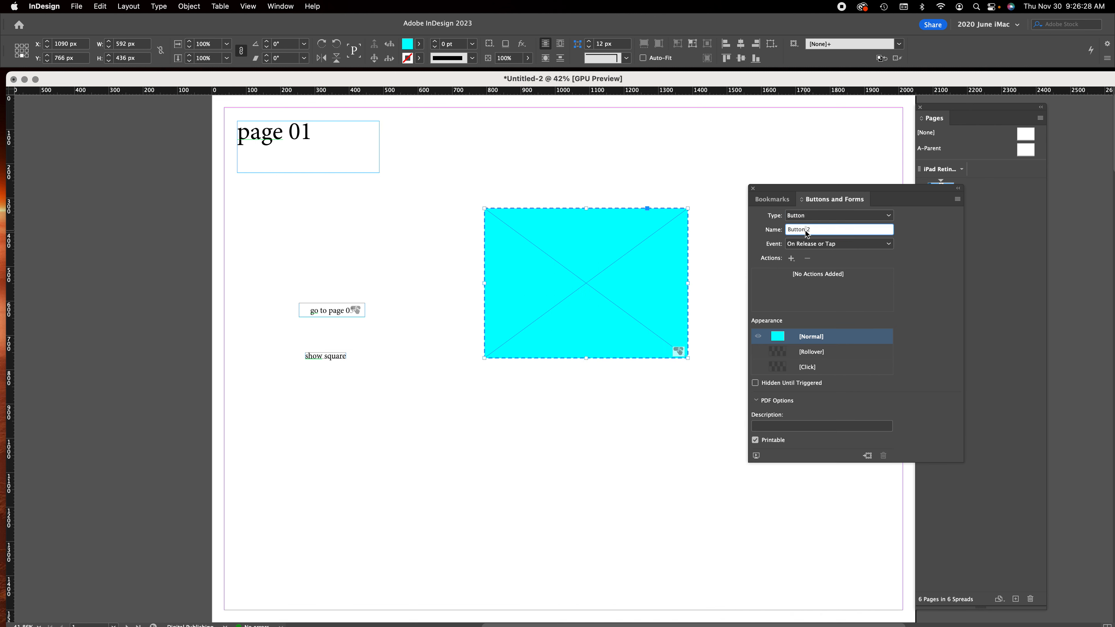
text(cyan square)
click(762, 385)
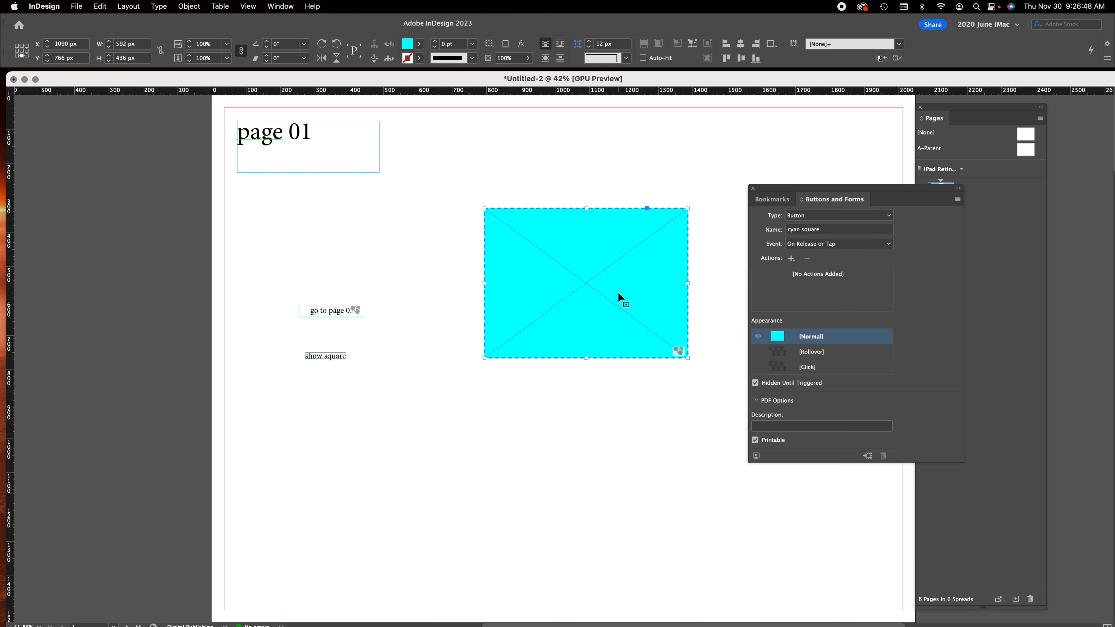
click(565, 480)
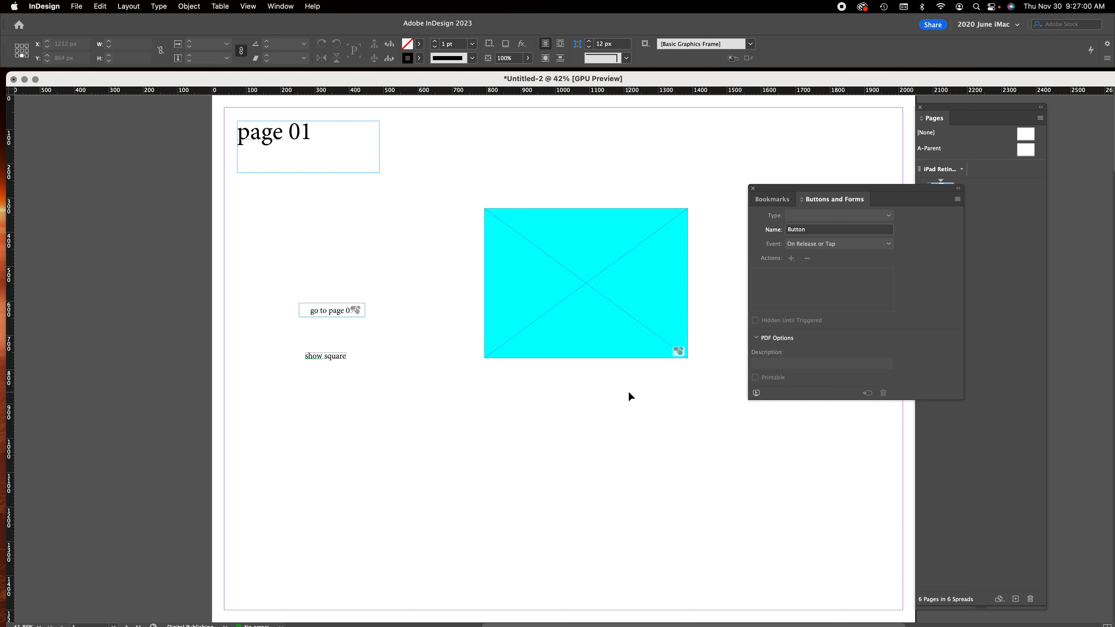
click(609, 302)
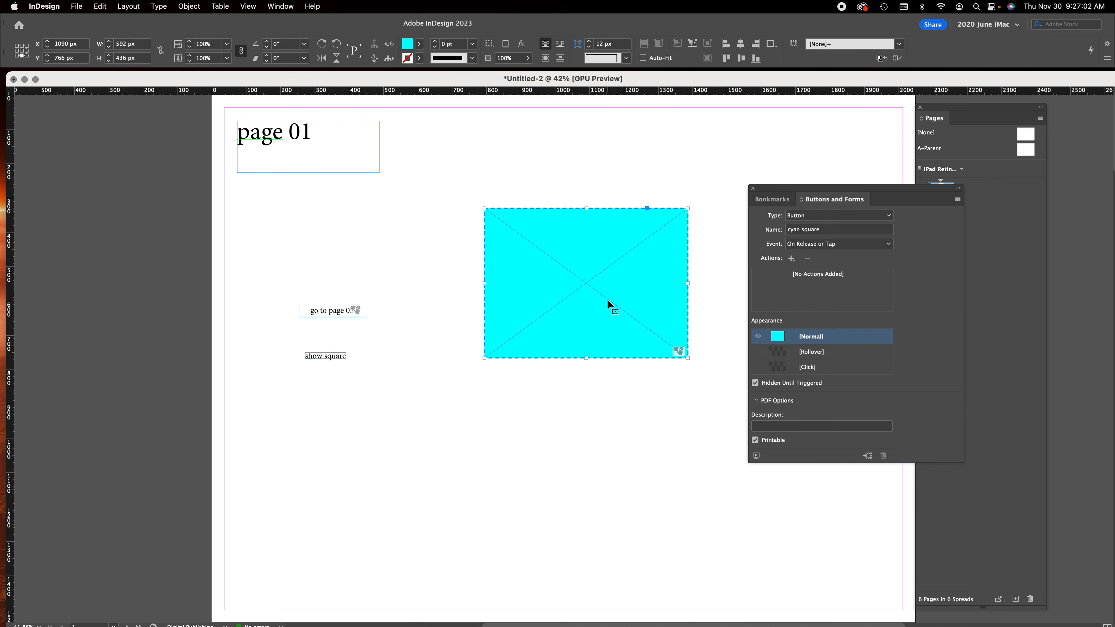
key(Delete)
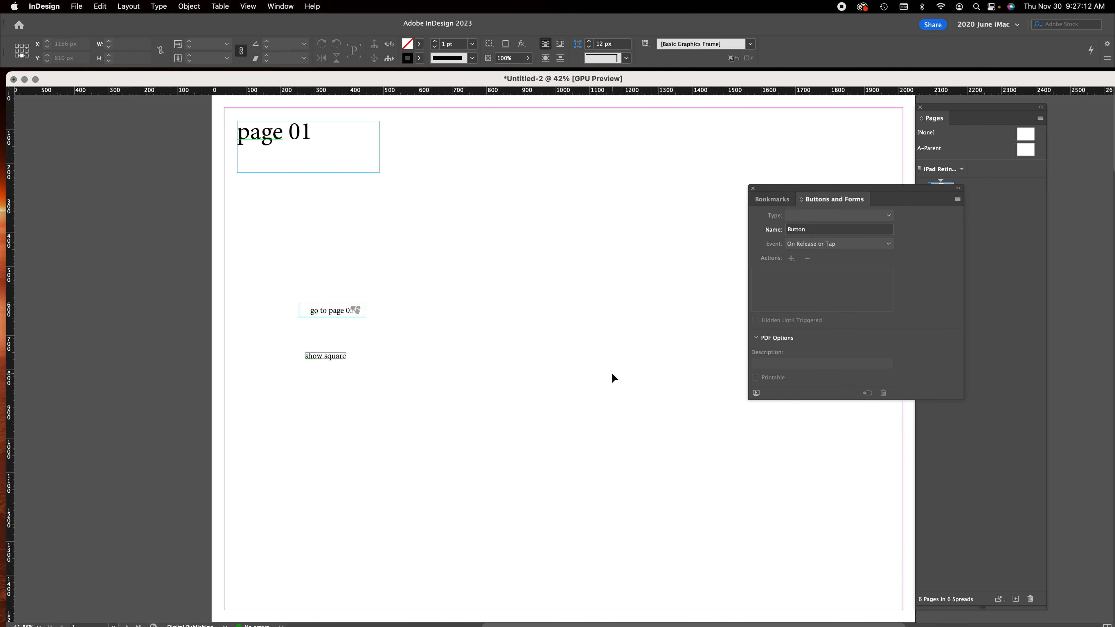
key(super+z)
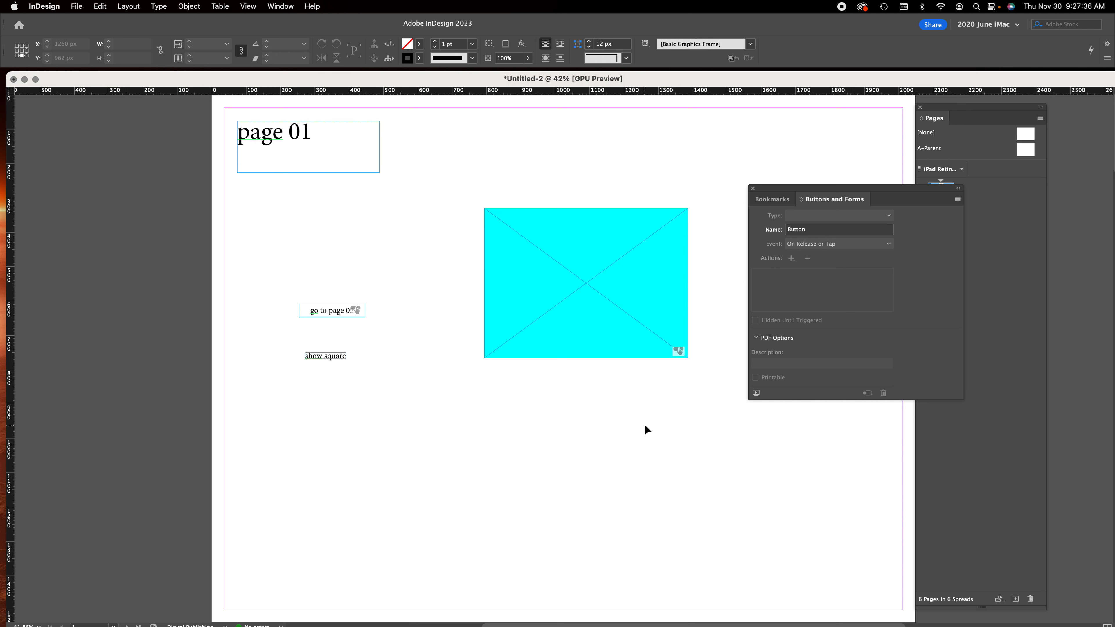
- Convert the "show square" text frame to a button and add a Show/Hide Buttons and Forms action to it
click(330, 356)
right_click(330, 357)
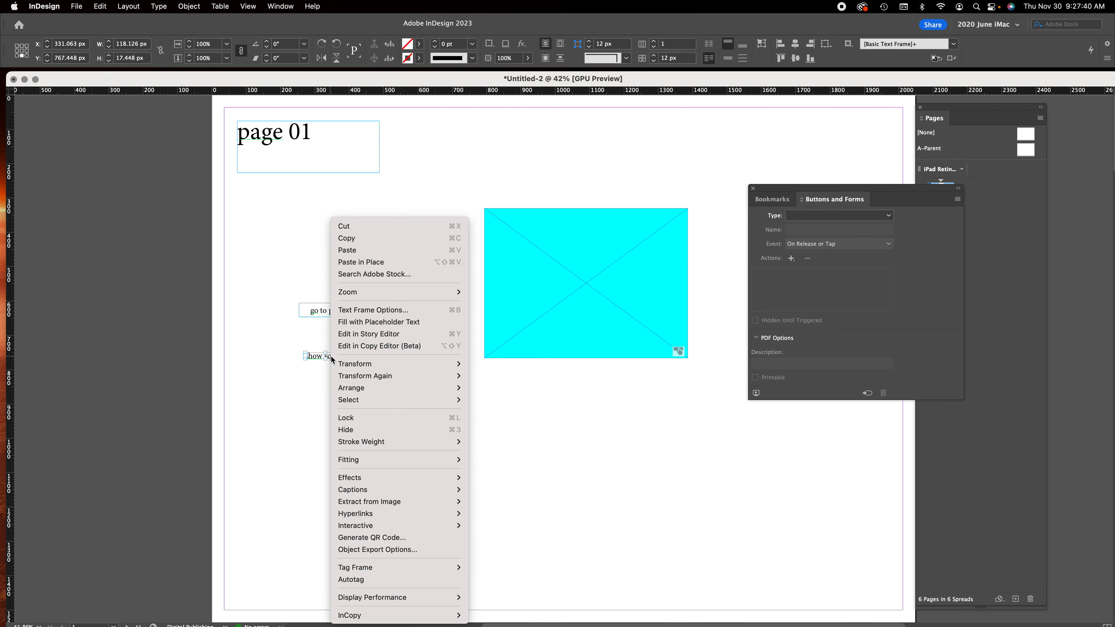
mouse_move(426, 527)
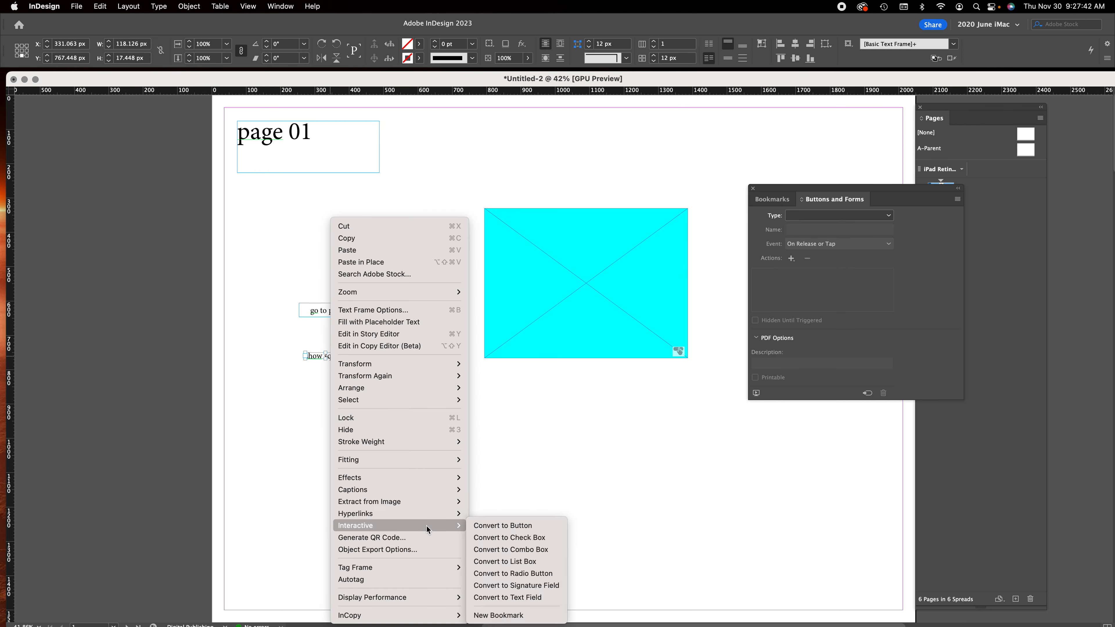
click(528, 527)
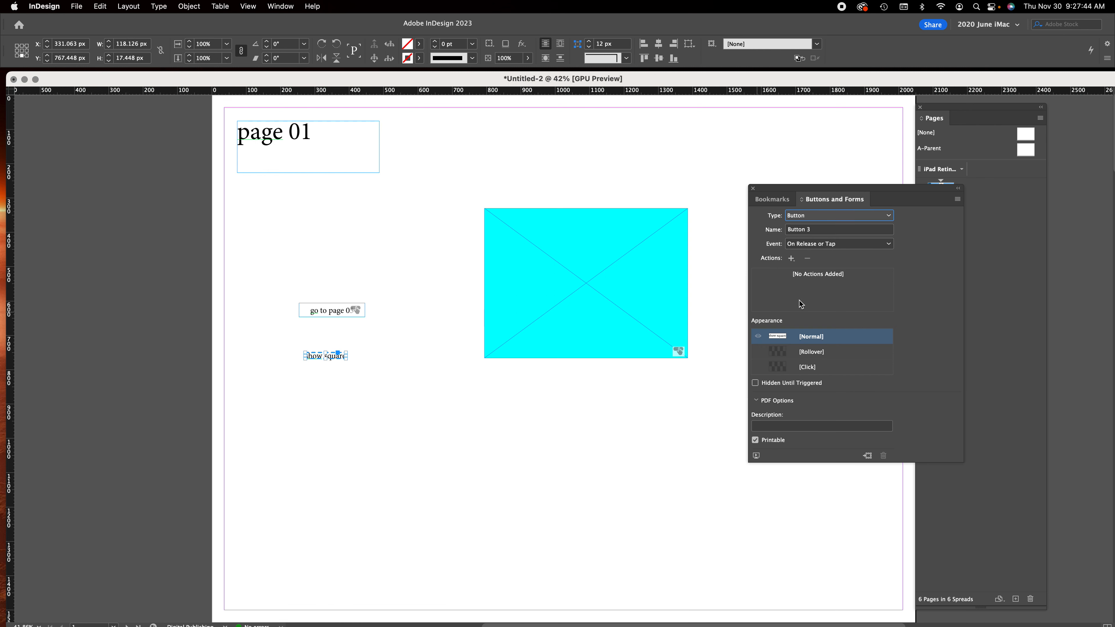
click(792, 258)
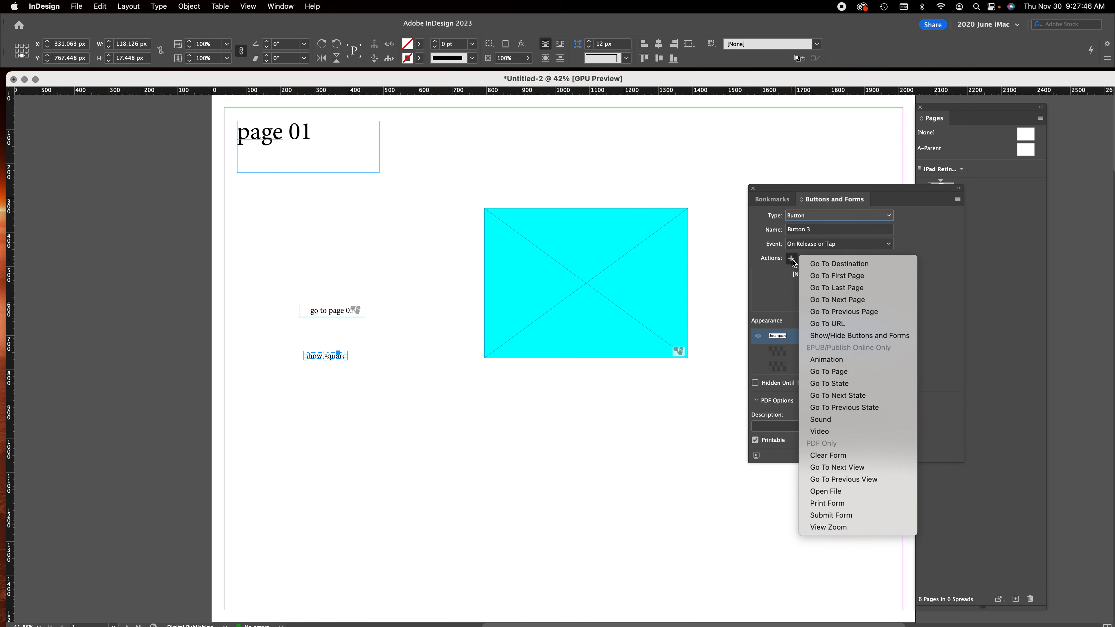
click(860, 336)
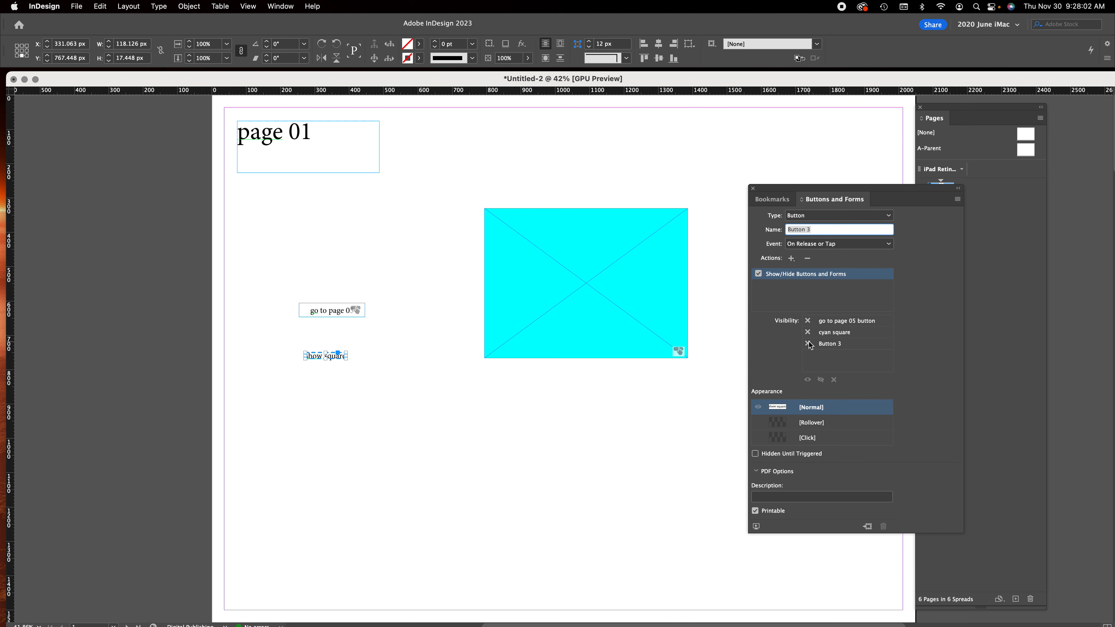
- Set the visibility of "cyan square" to show in the "show square" button's action, then deselect the button
click(808, 333)
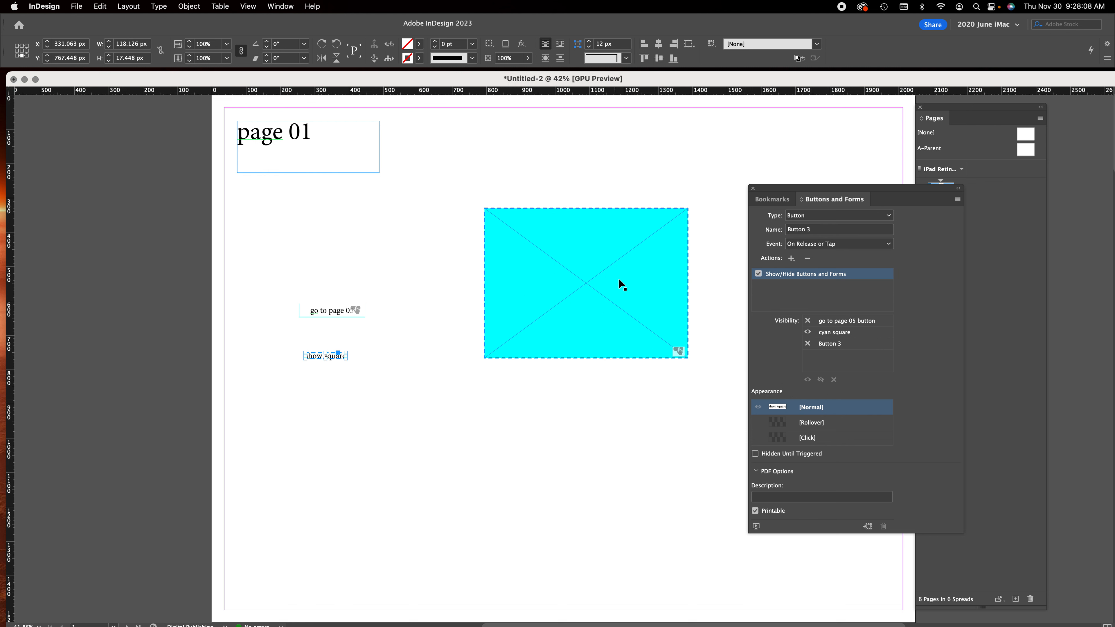
click(808, 333)
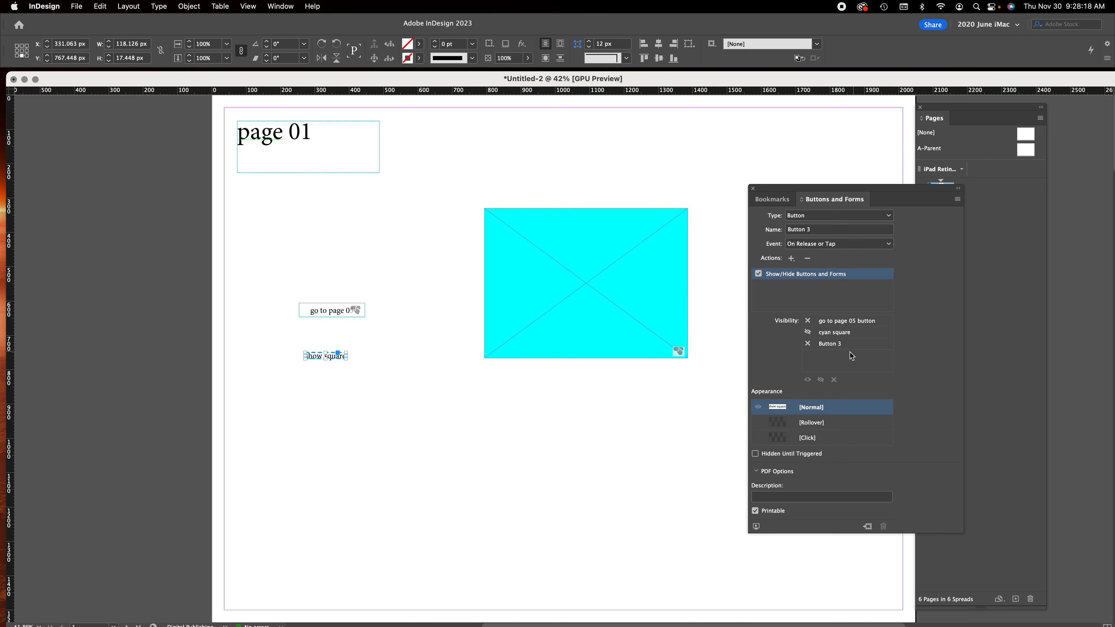
click(808, 333)
click(810, 332)
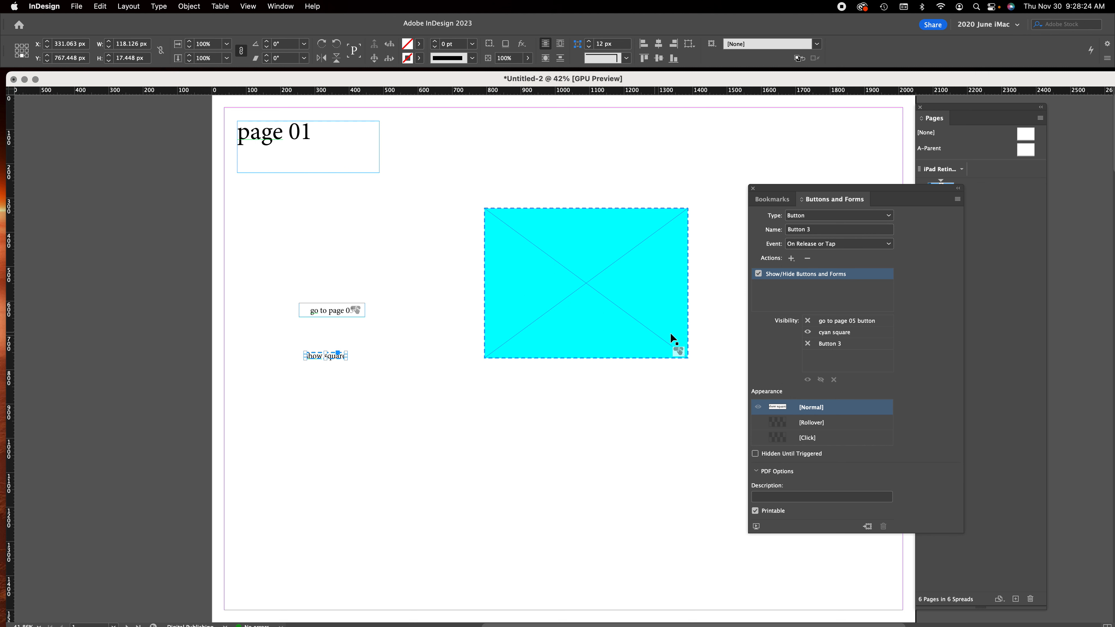
click(538, 468)
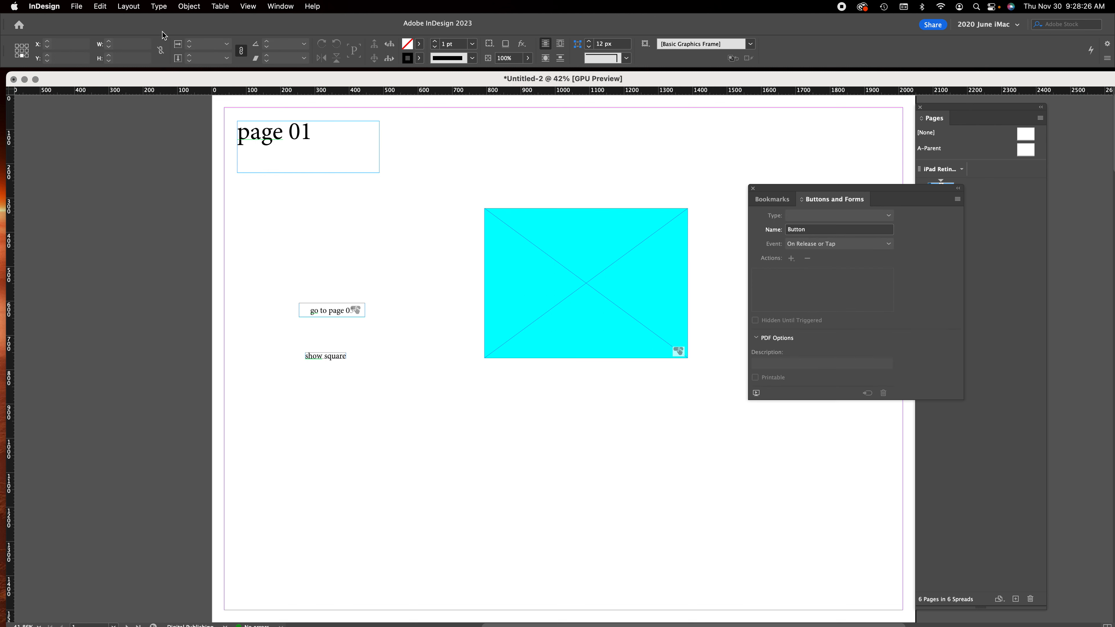
- Export the document to the desktop as Adobe PDF (Interactive), replacing the existing Untitled-2.pdf
click(76, 6)
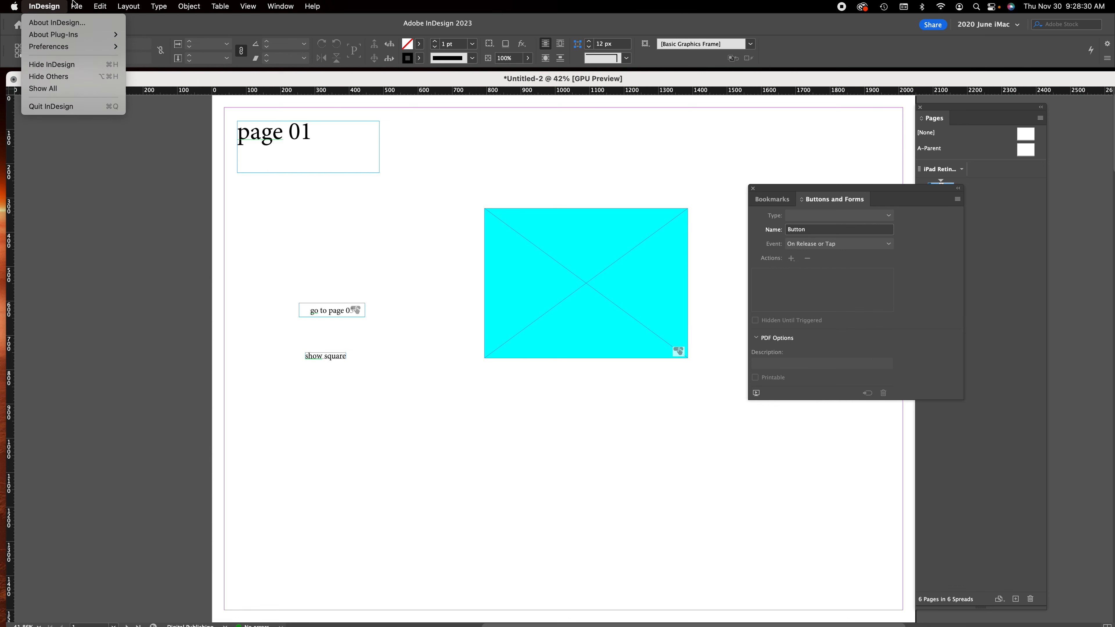
click(120, 233)
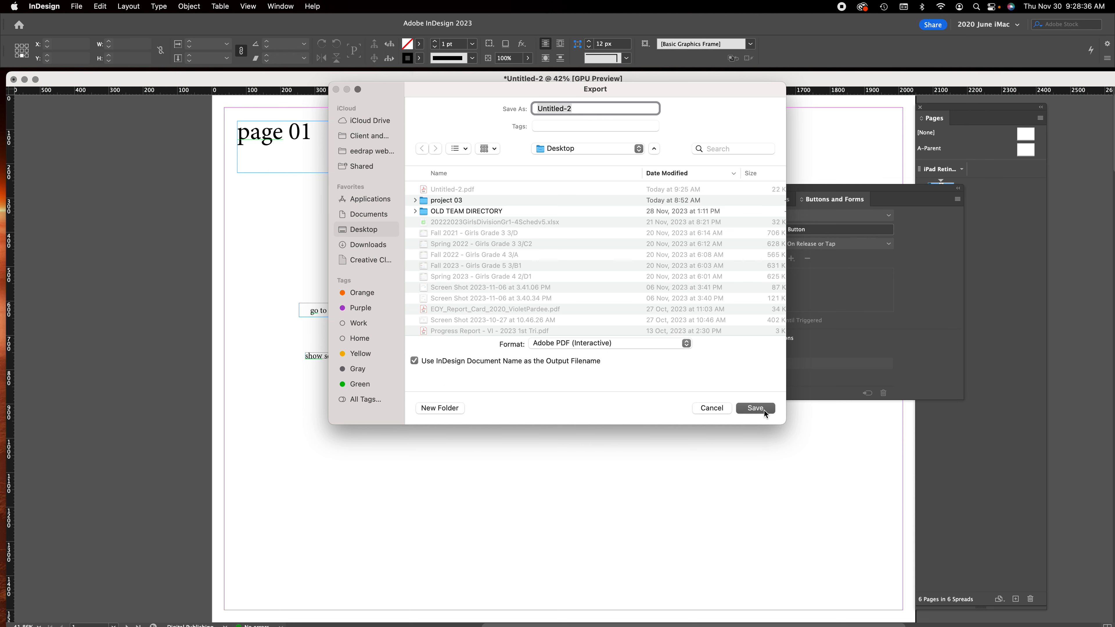
click(764, 410)
click(590, 304)
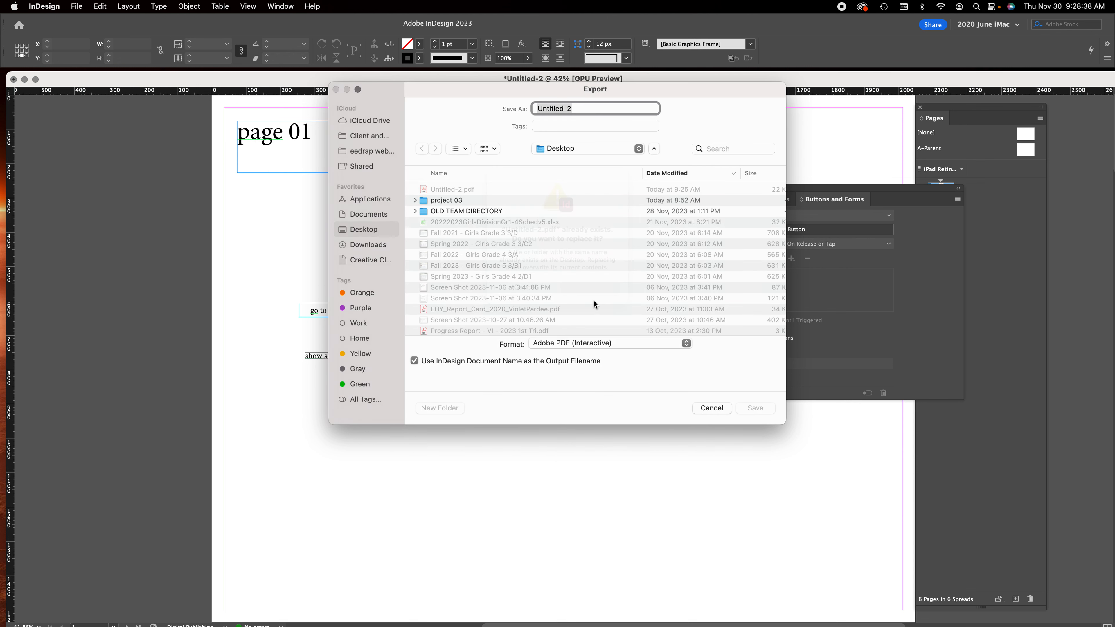
click(711, 459)
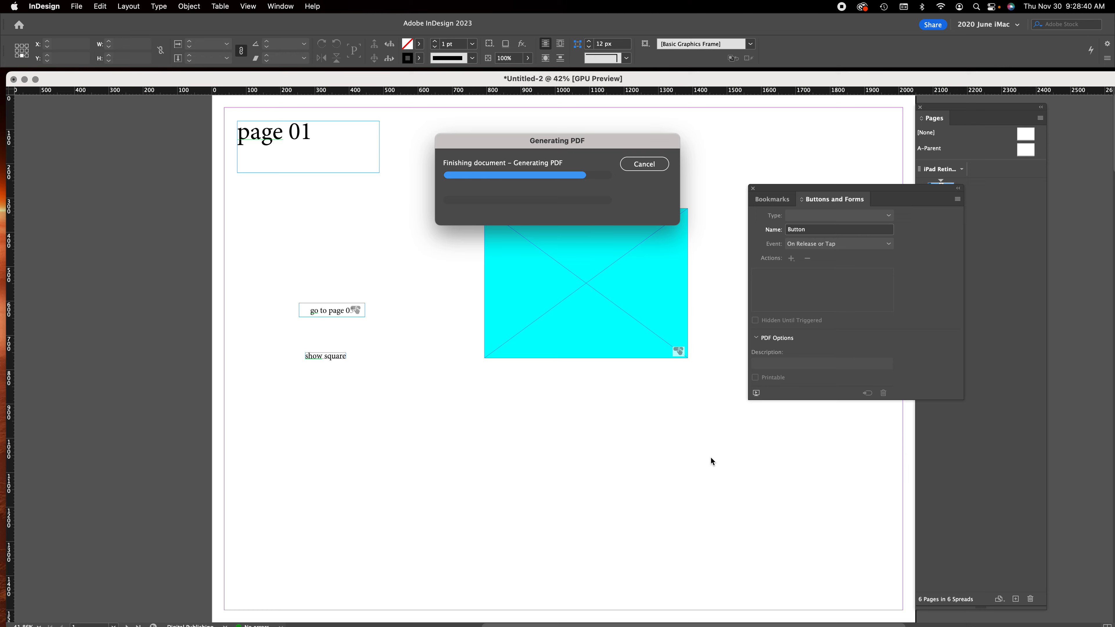
- Uncover the desktop to open Untitled-2.pdf in Acrobat and test the "show square" button
drag(98, 80, 330, 415)
click(500, 231)
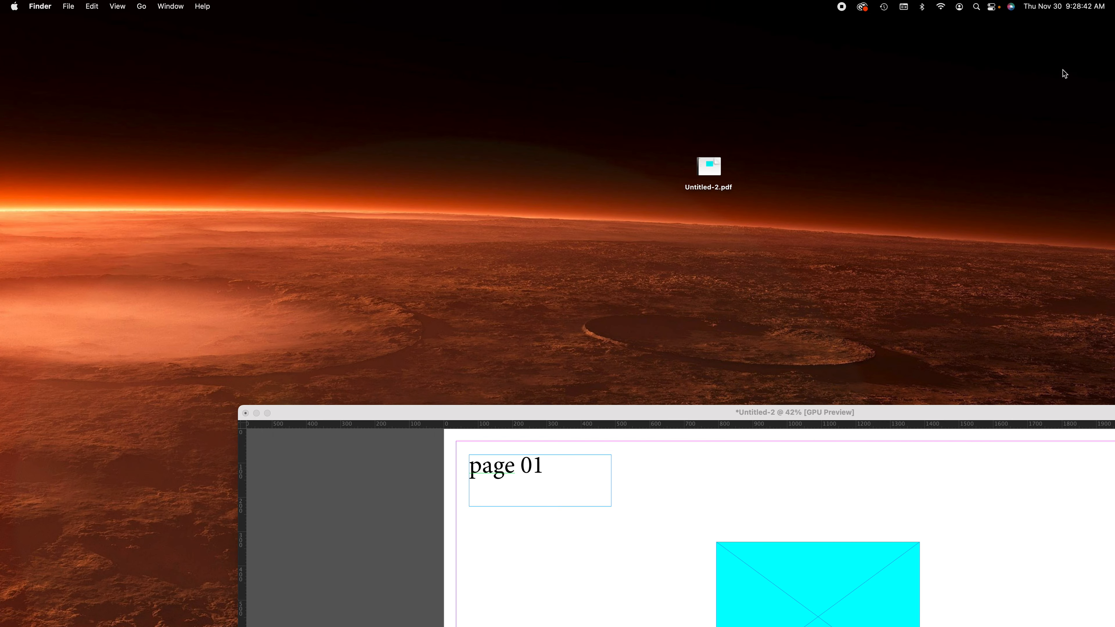
click(713, 171)
double_click(713, 171)
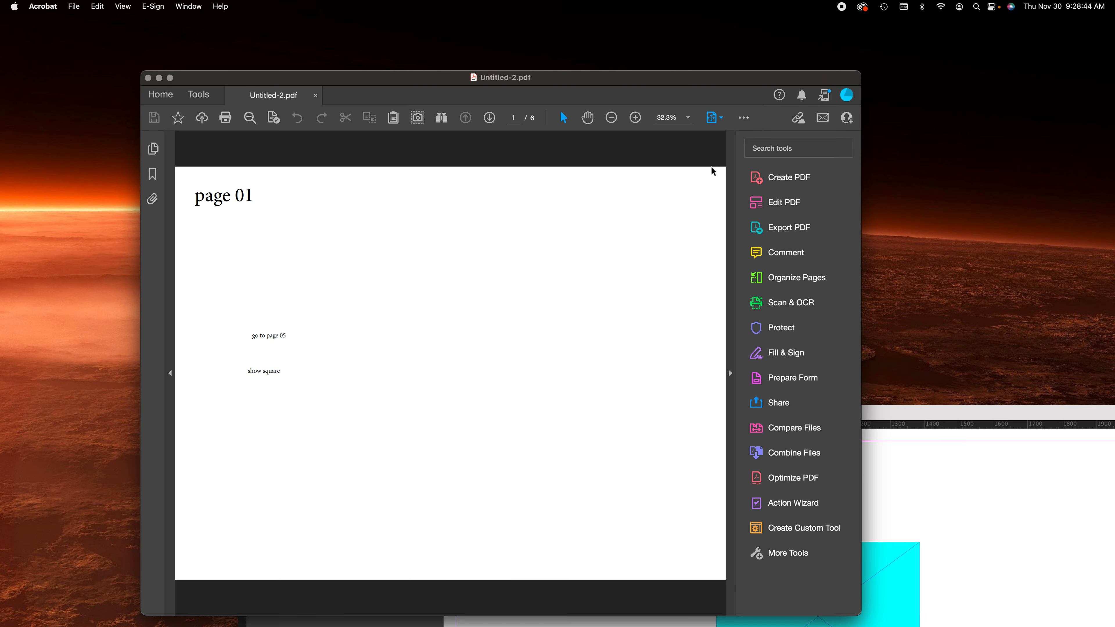
click(269, 377)
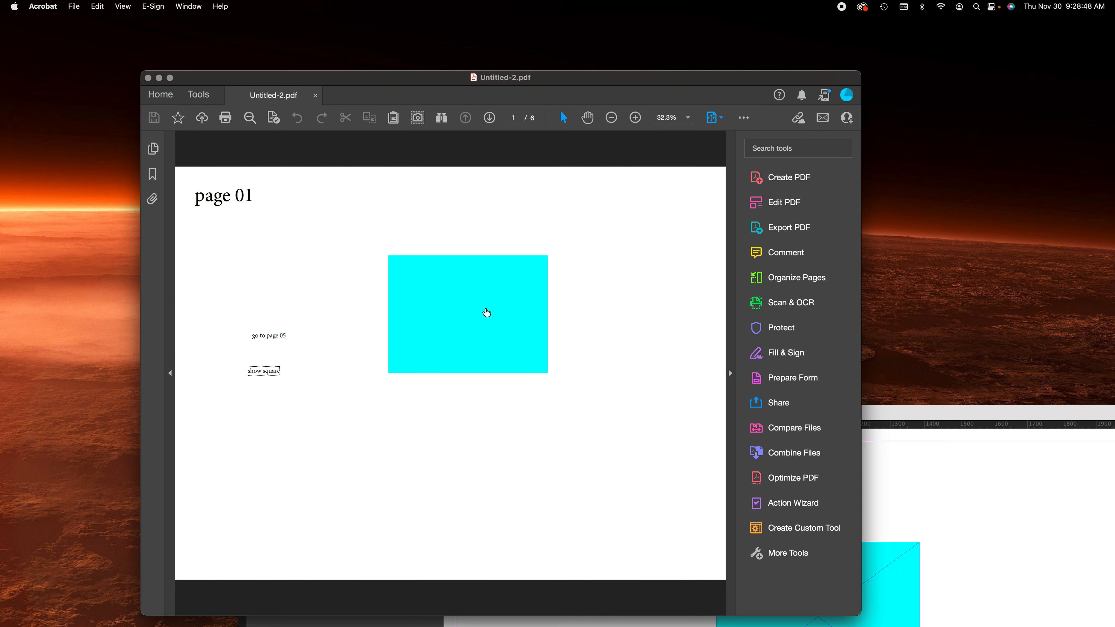
- Close the PDF, switch back to InDesign and move the document window back up into the workspace
drag(423, 76, 329, 40)
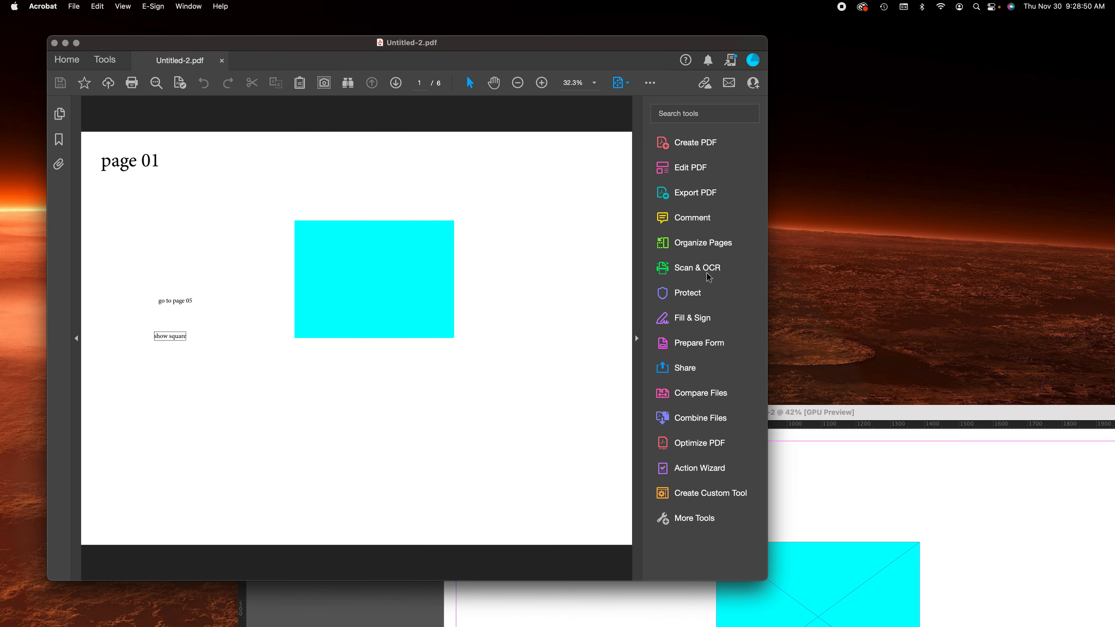
click(1033, 520)
drag(889, 416, 730, 192)
click(416, 139)
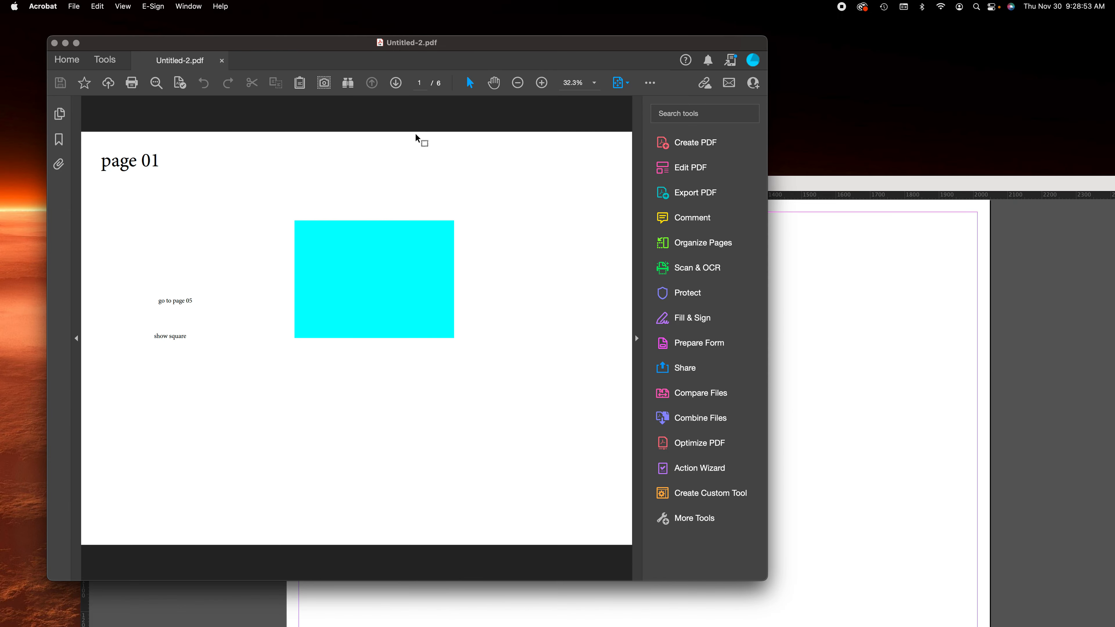
click(54, 43)
drag(549, 183, 530, 100)
- Add a Show/Hide Buttons and Forms action to the cyan square that hides "cyan square", then deselect it
click(629, 334)
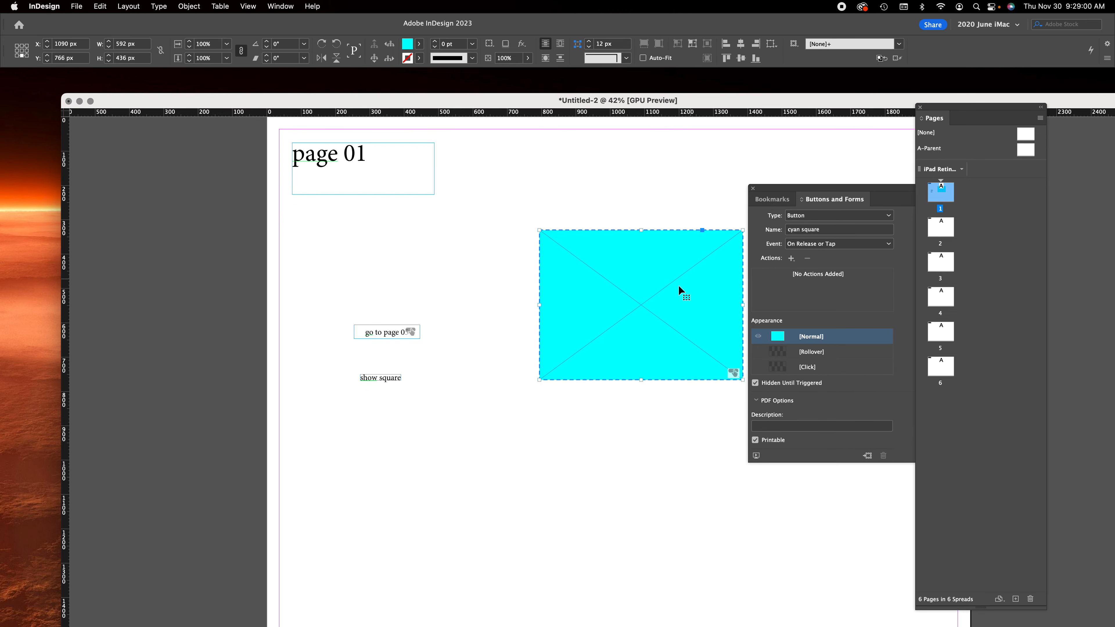
click(791, 258)
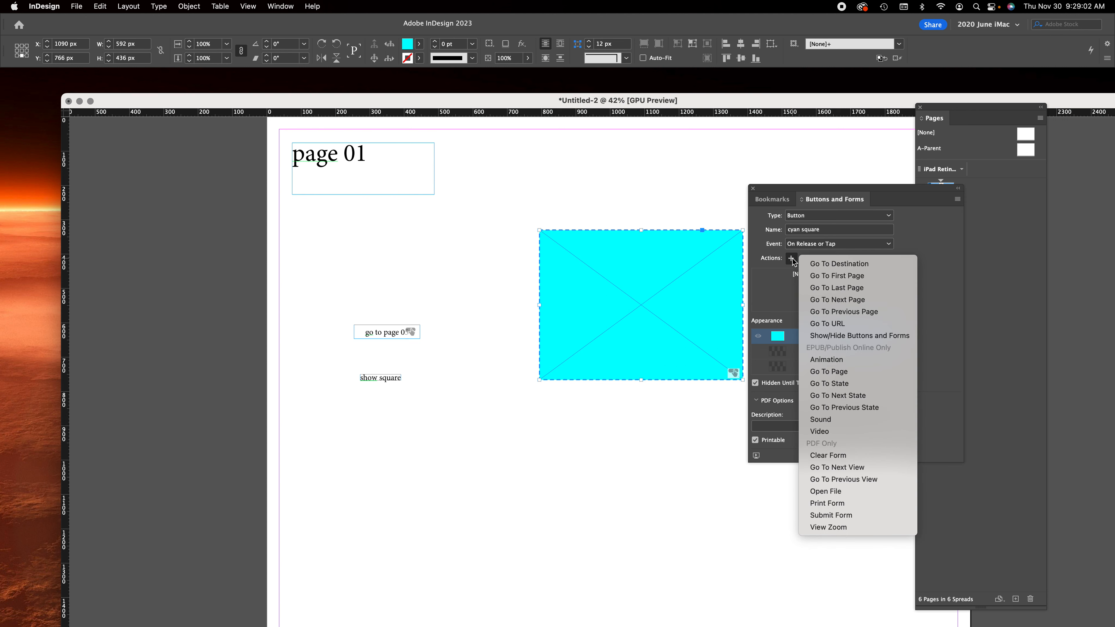
click(844, 336)
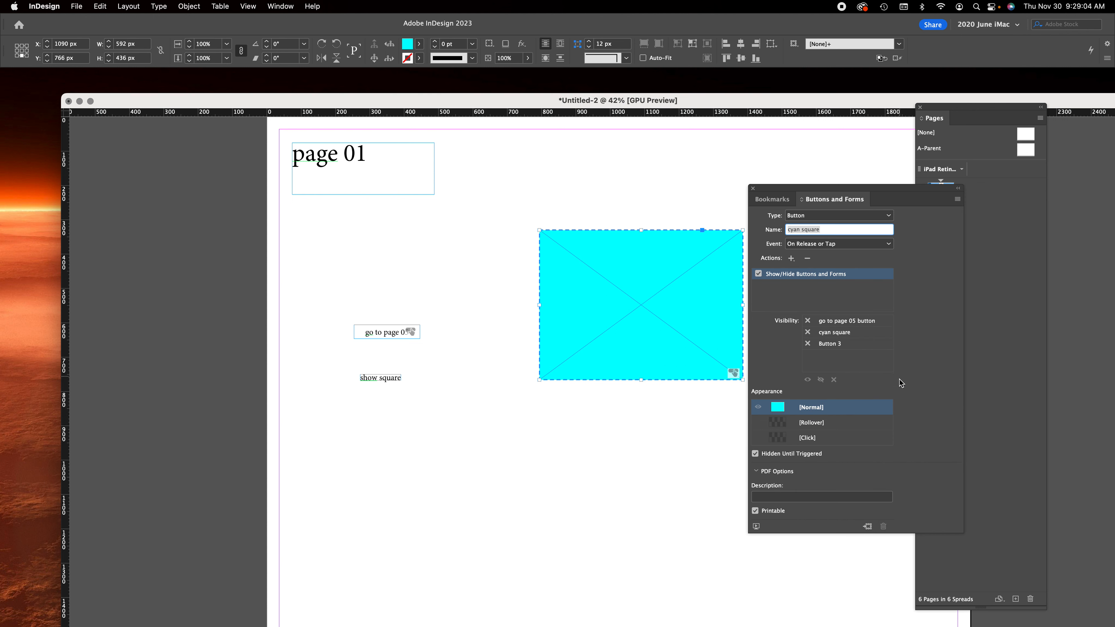
click(808, 333)
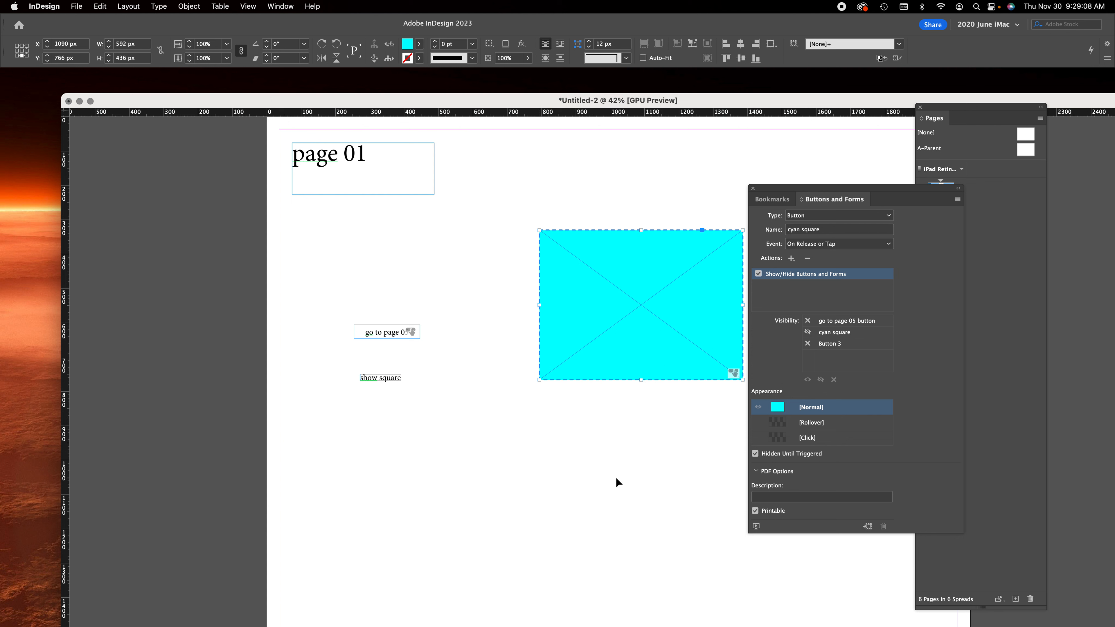
click(392, 383)
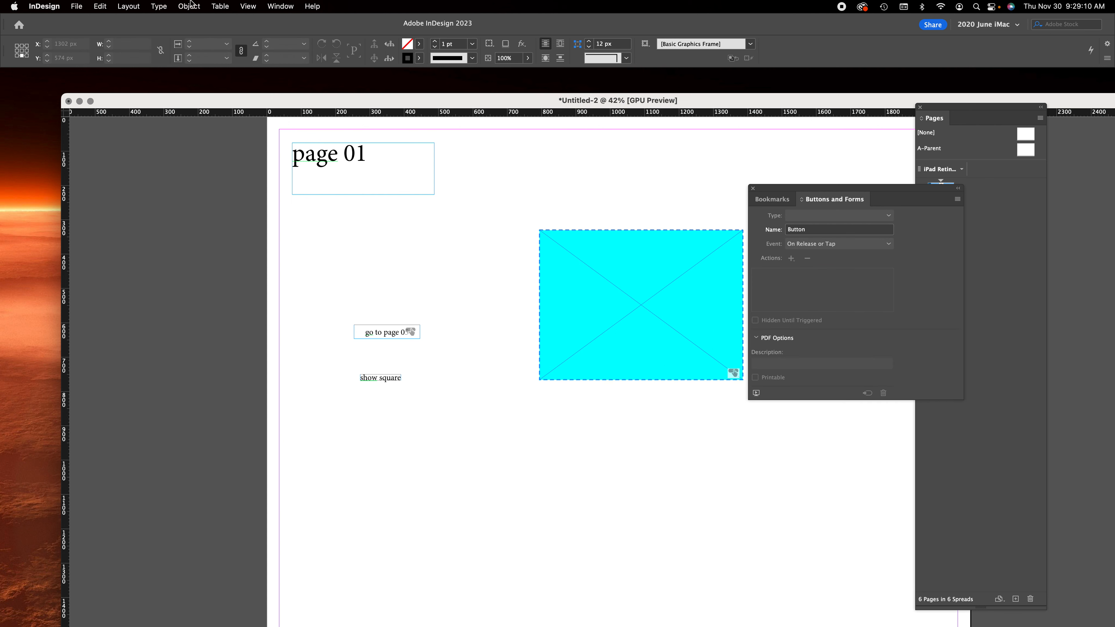
- Export the document to the desktop as Adobe PDF (Interactive), replacing the existing Untitled-2.pdf
click(77, 6)
click(115, 233)
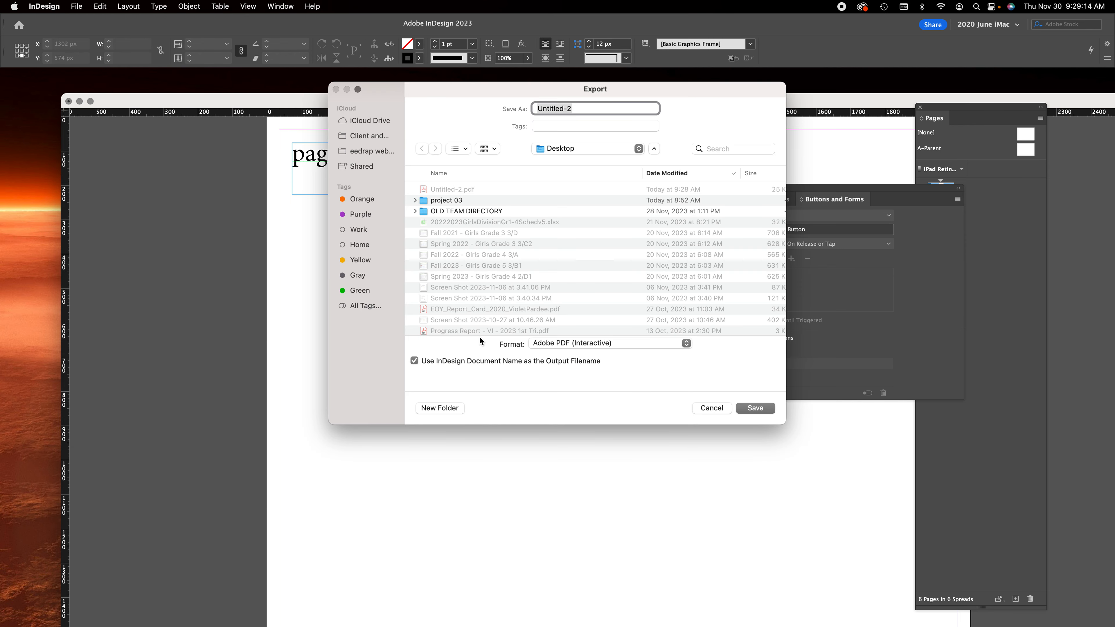
click(752, 408)
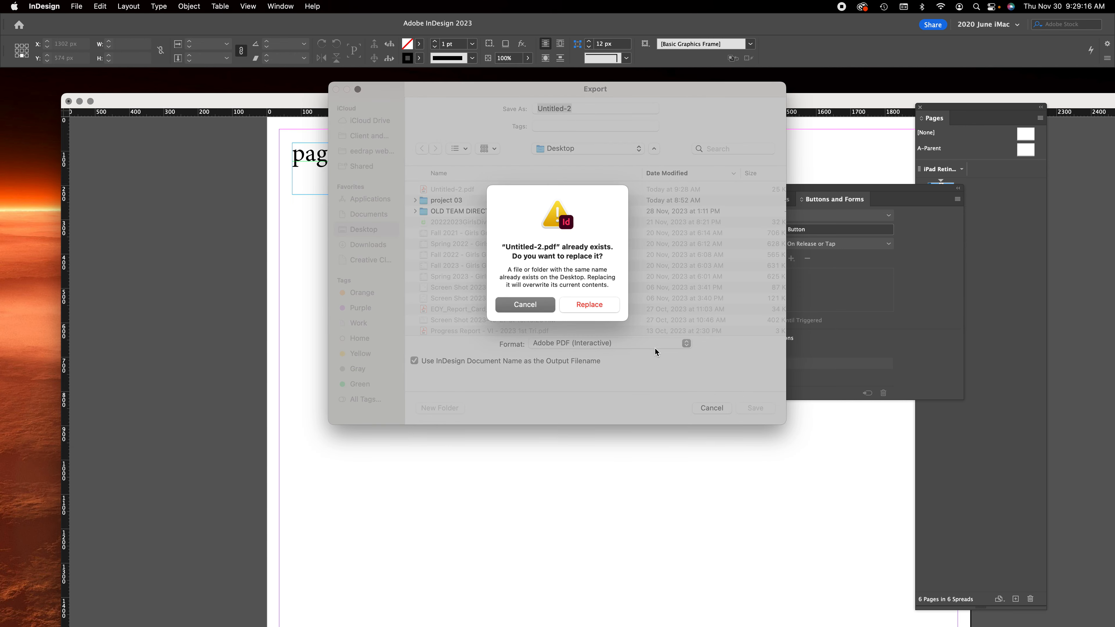
click(591, 303)
click(709, 459)
- Uncover the desktop, open Untitled-2.pdf in Acrobat and test showing the cyan square and hiding it by its own action
drag(331, 102, 286, 297)
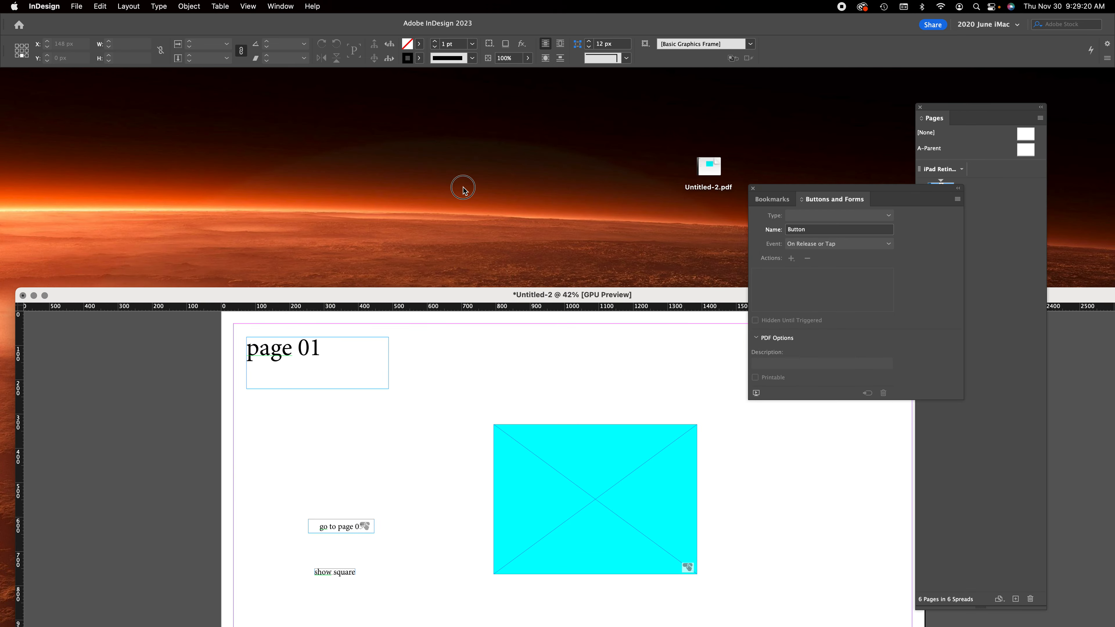
click(463, 189)
double_click(707, 170)
click(178, 336)
click(398, 266)
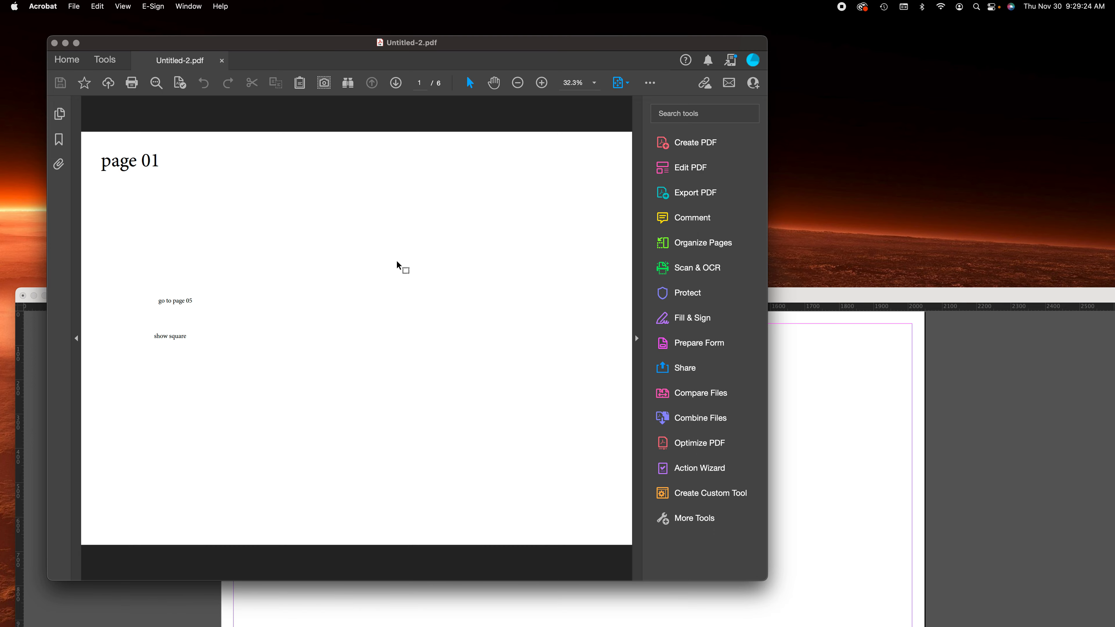
- Switch back to InDesign, move the document window up into the workspace and clear the selection
click(989, 416)
drag(676, 294, 675, 94)
click(499, 271)
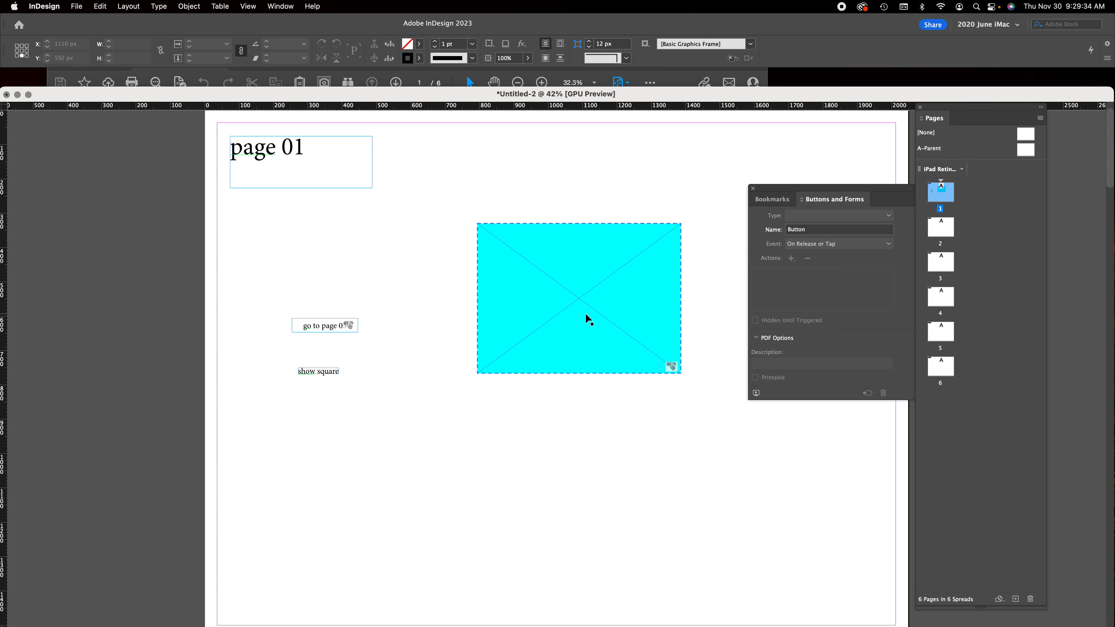
click(434, 415)
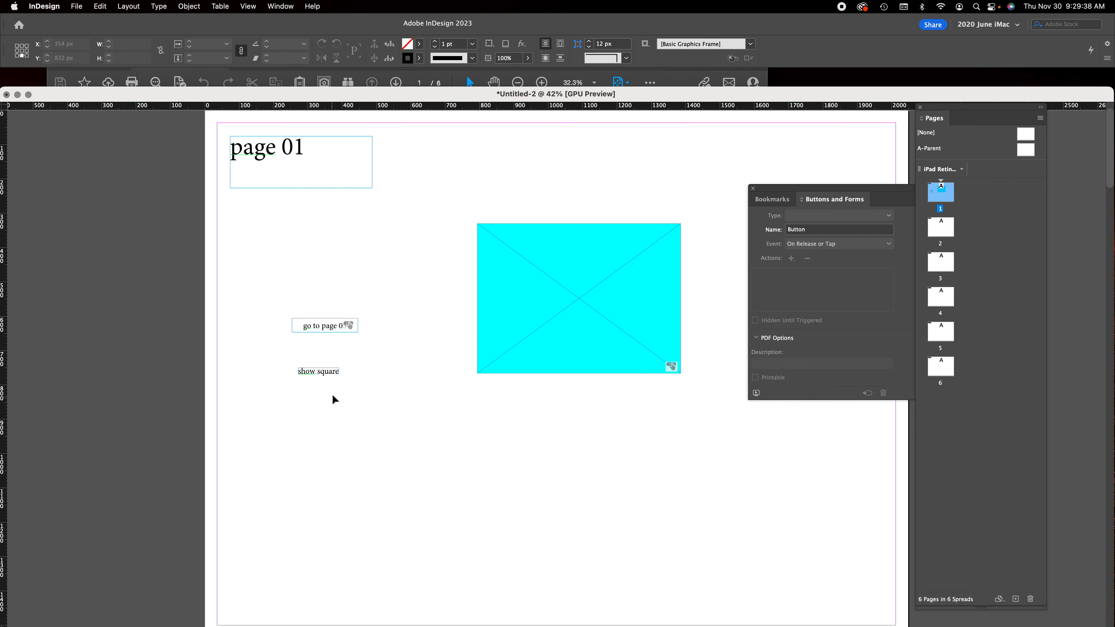
- Duplicate the "show square" button and place the copy just below the original
click(331, 371)
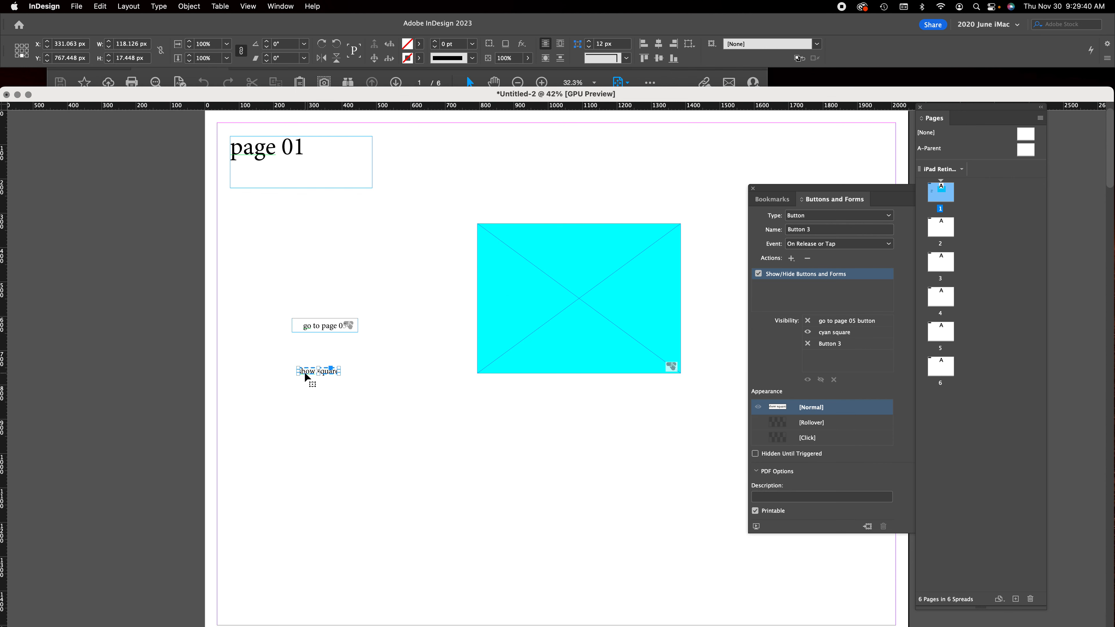
click(357, 416)
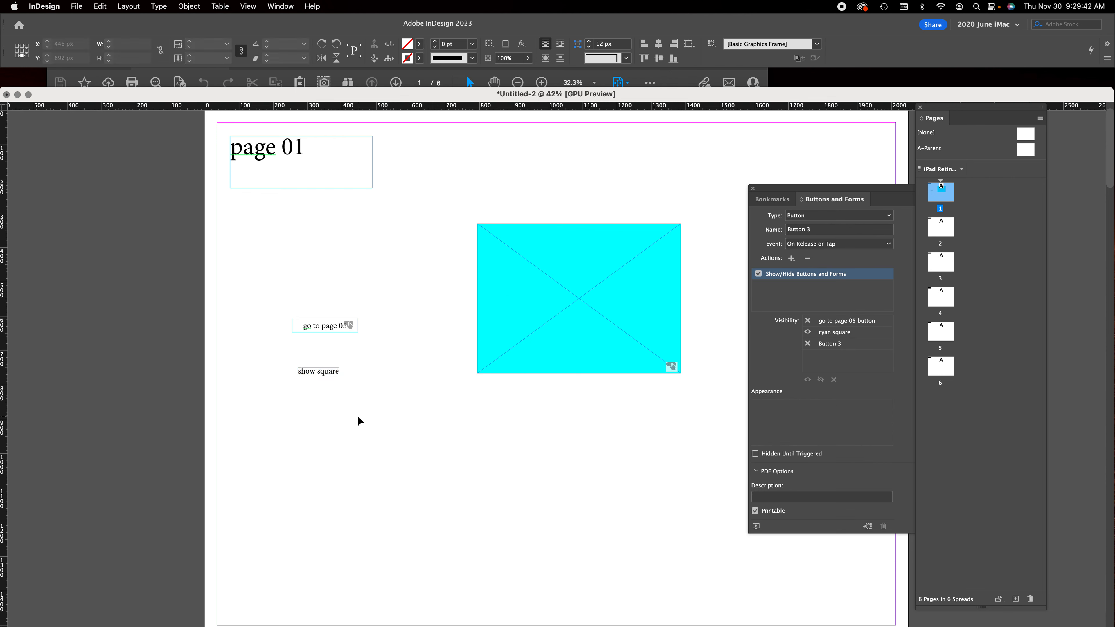
key(super+v)
drag(547, 375, 300, 394)
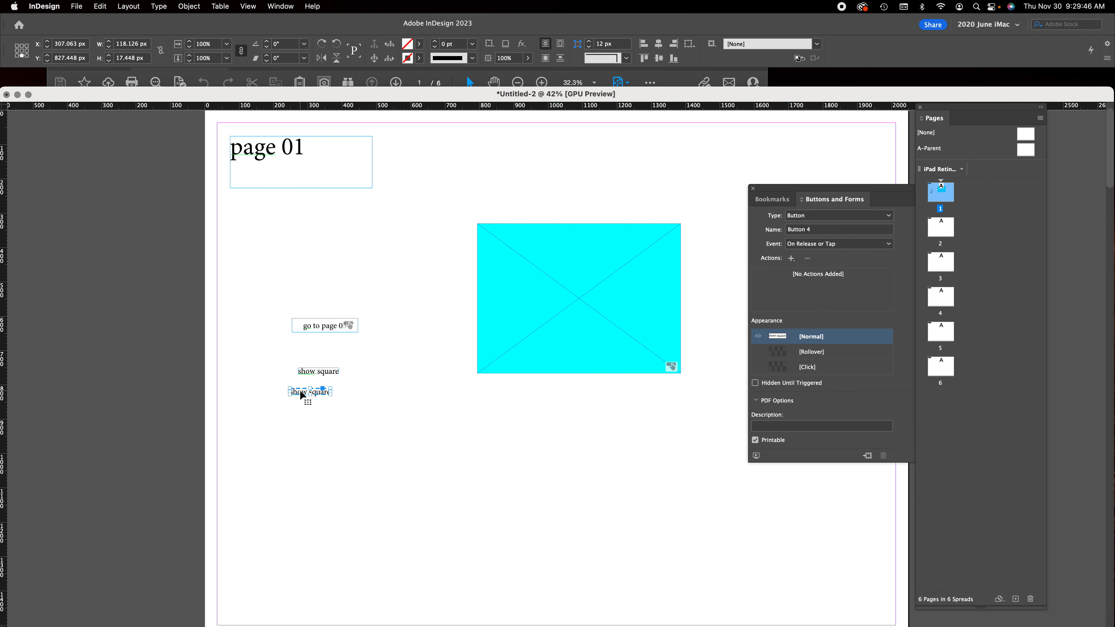
- Convert the copied "show square" button back to an ordinary object
right_click(300, 390)
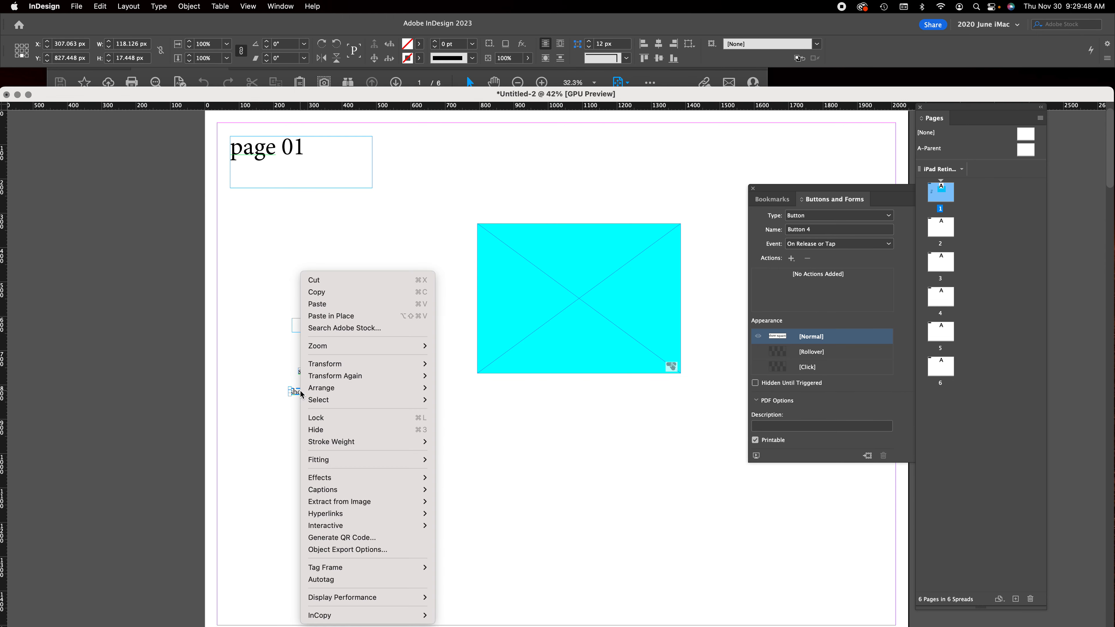
click(261, 403)
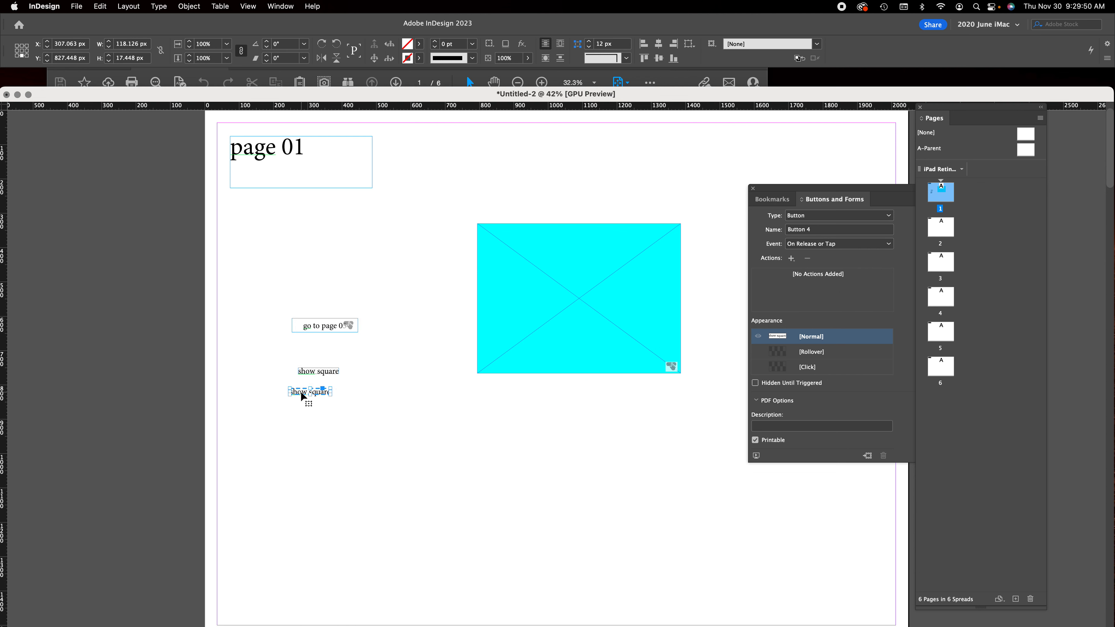
right_click(300, 392)
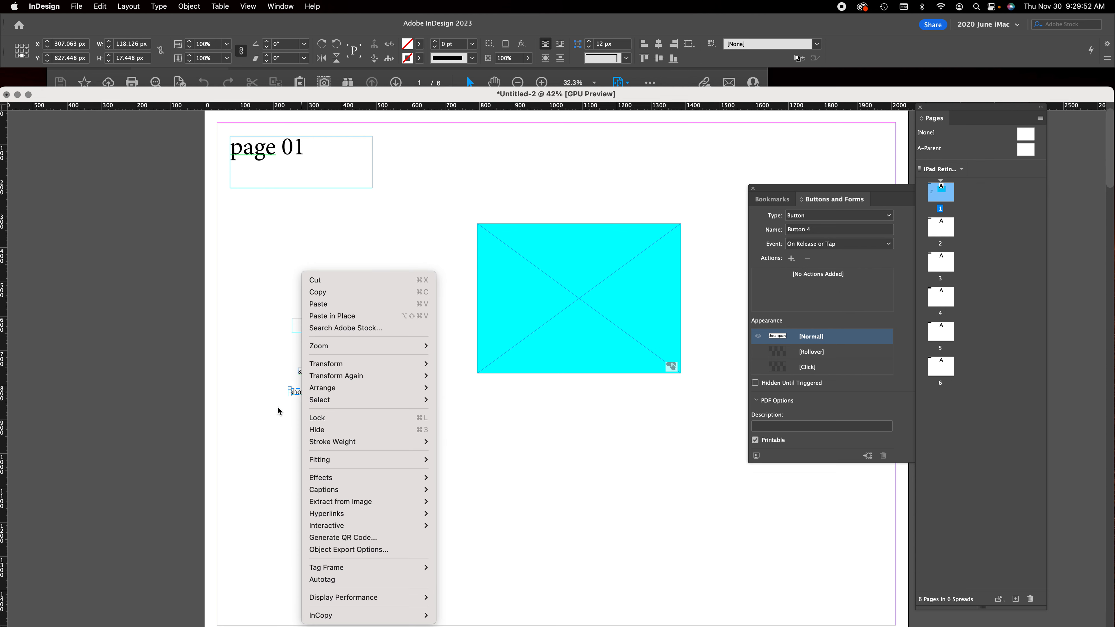
click(289, 391)
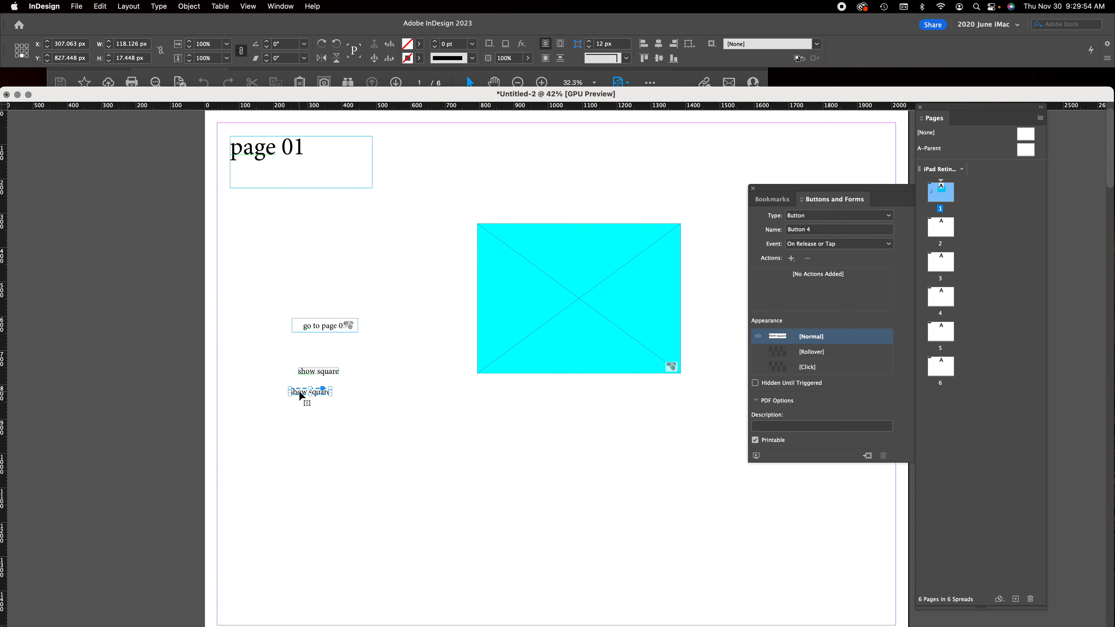
right_click(299, 390)
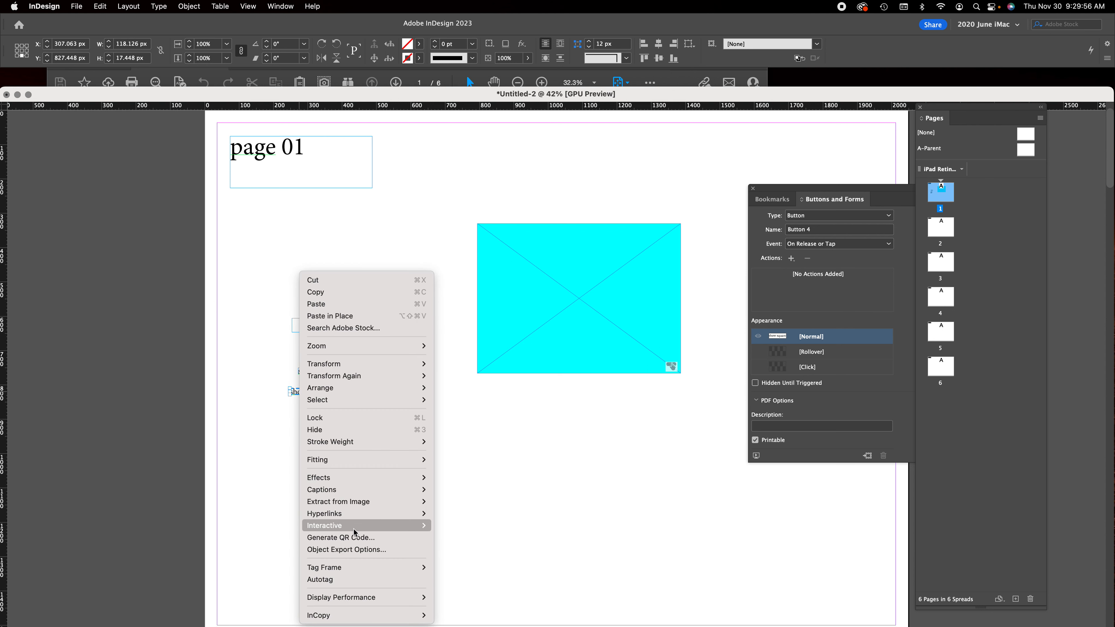
mouse_move(354, 526)
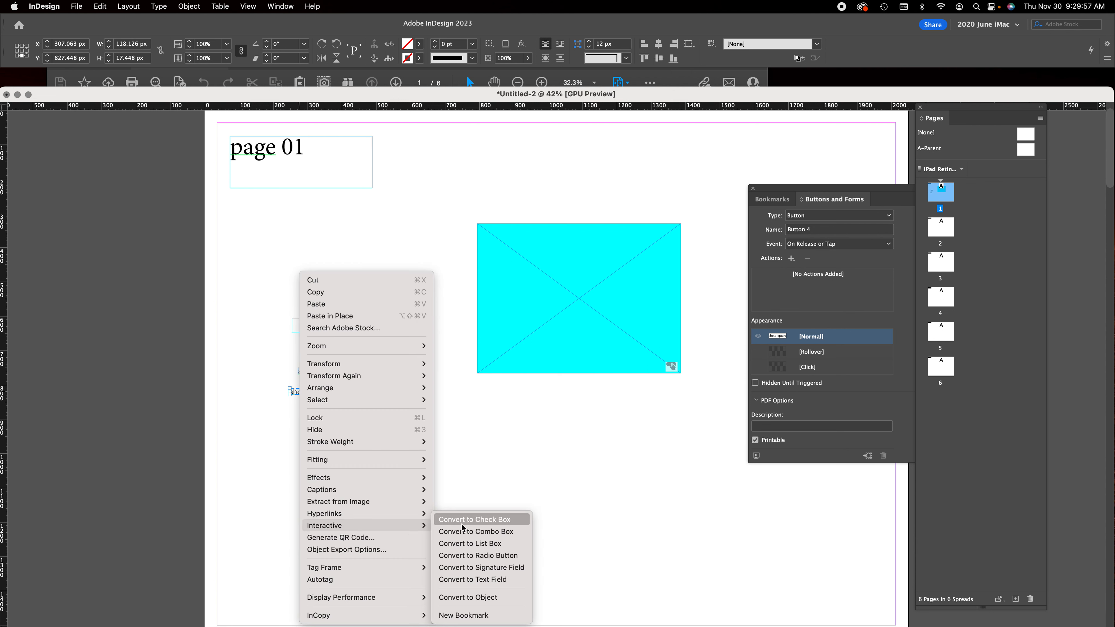
click(484, 598)
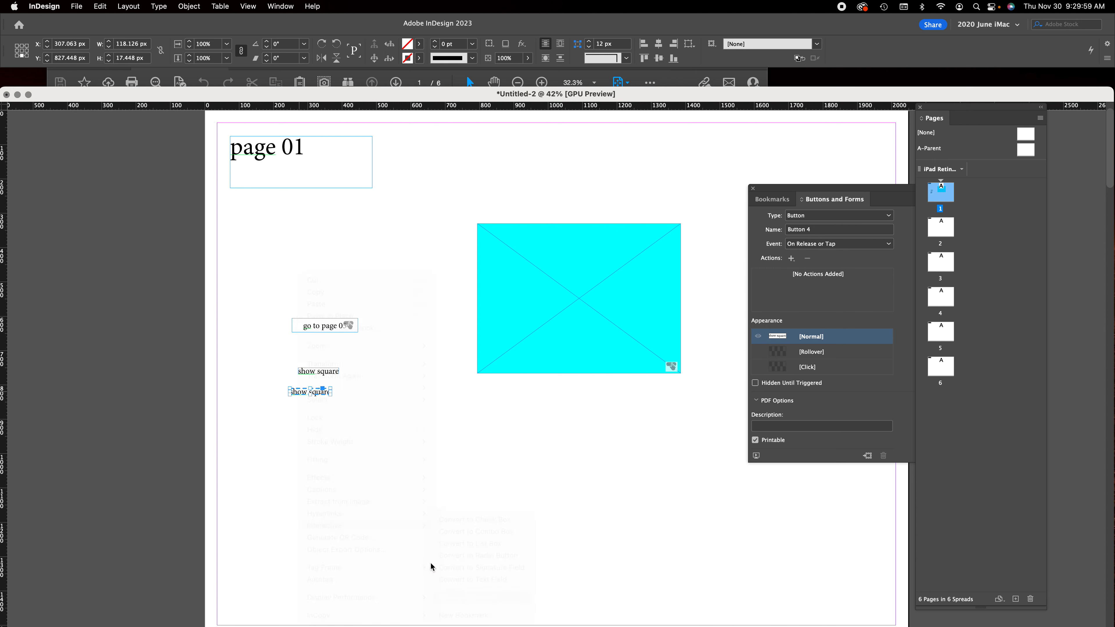
- Change the copied label's text to "hide square" by replacing the word "show"
click(298, 391)
double_click(299, 391)
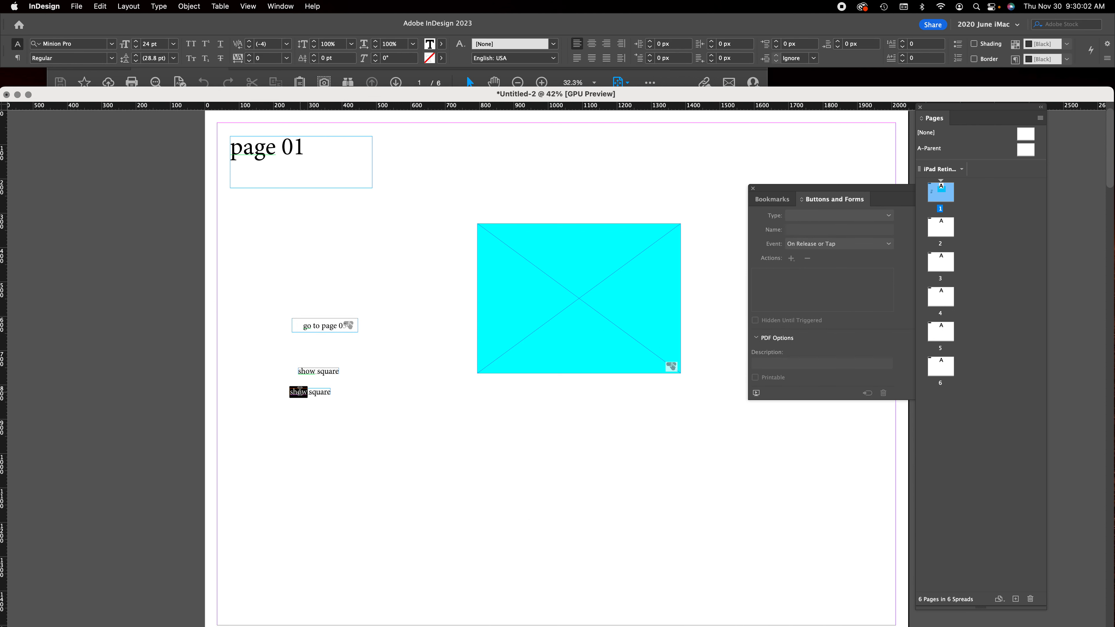
text(hide)
key(Escape)
- Convert the "hide square" text frame to a button and deselect it
right_click(303, 392)
mouse_move(390, 567)
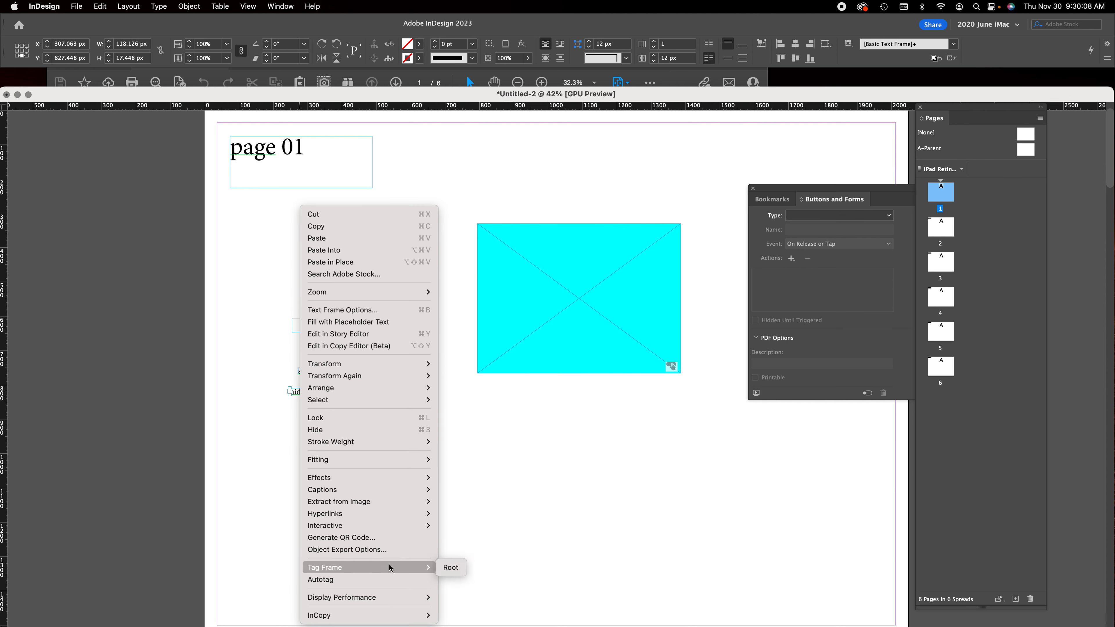
mouse_move(376, 527)
click(448, 526)
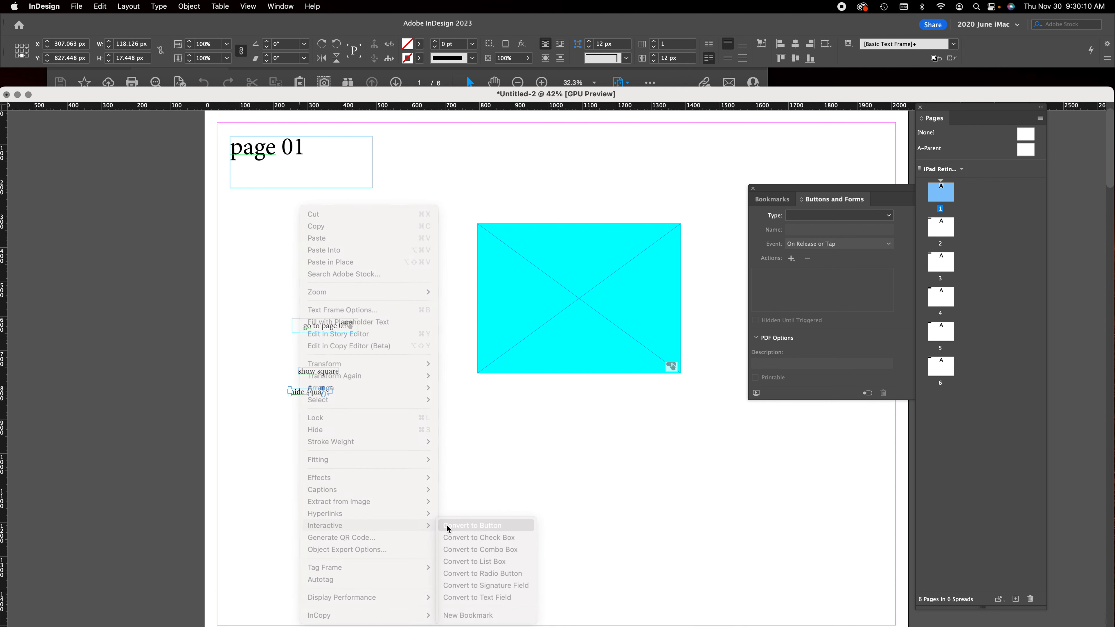
click(373, 403)
- Name the "show square" text's button "show button"
click(331, 376)
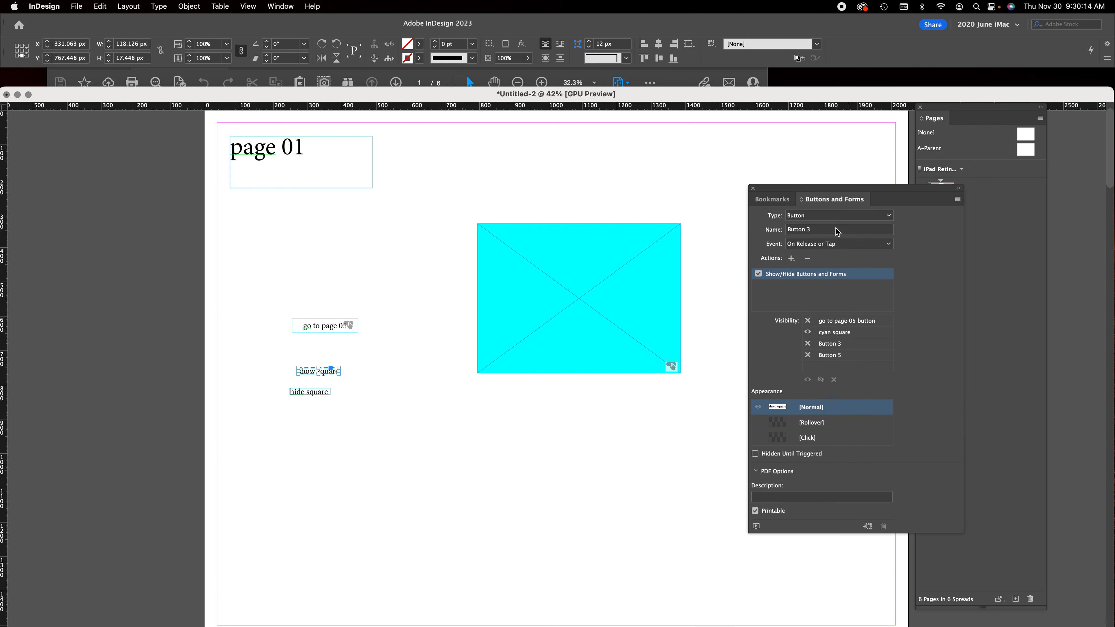
click(837, 232)
drag(831, 229, 712, 235)
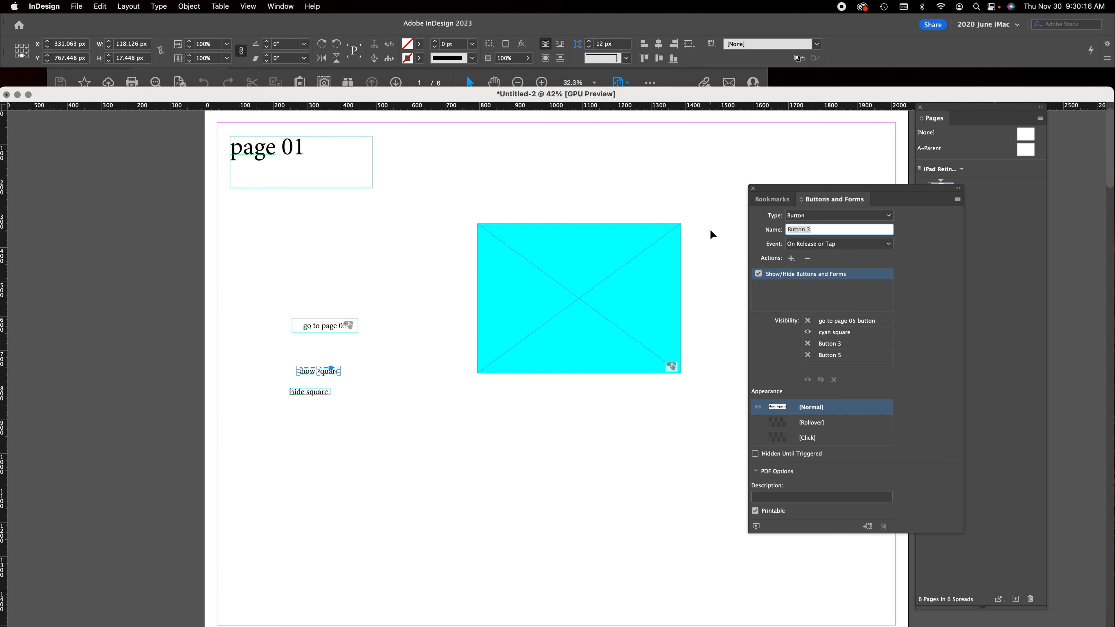
text(show b)
click(474, 454)
- Name the "hide square" text's button "hide button" and align it directly beneath the "show square" text
click(306, 393)
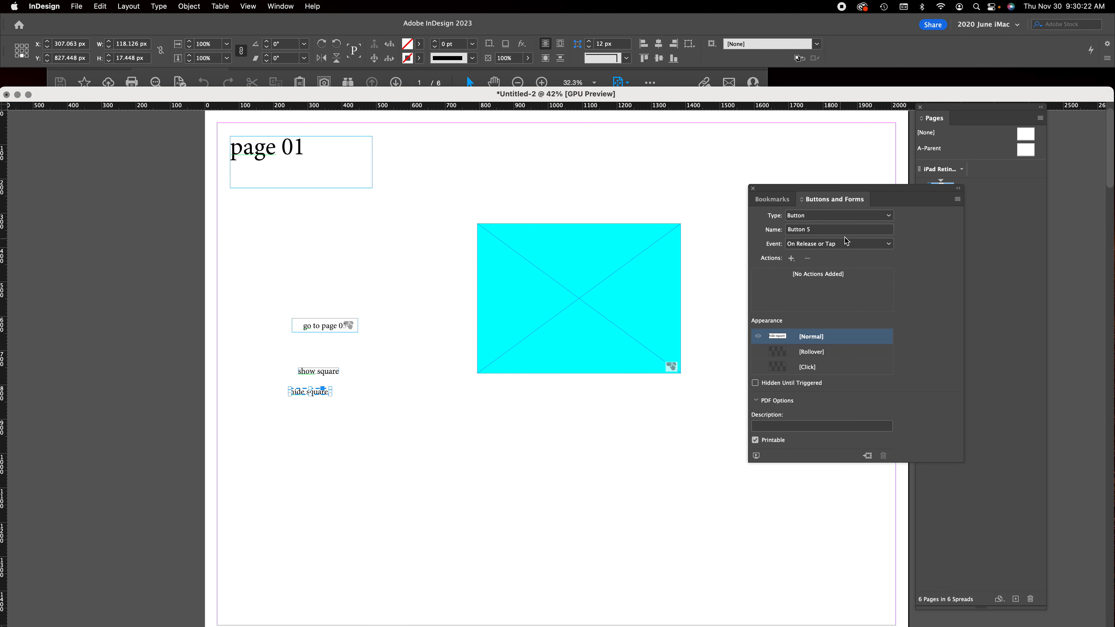
click(803, 230)
text(hide b)
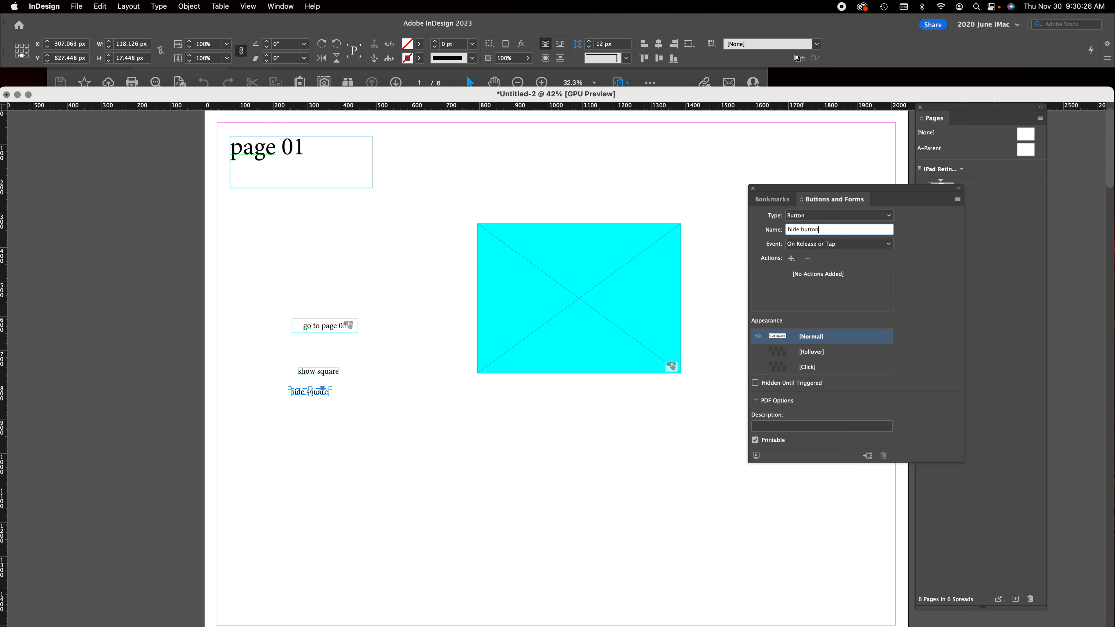
key(Return)
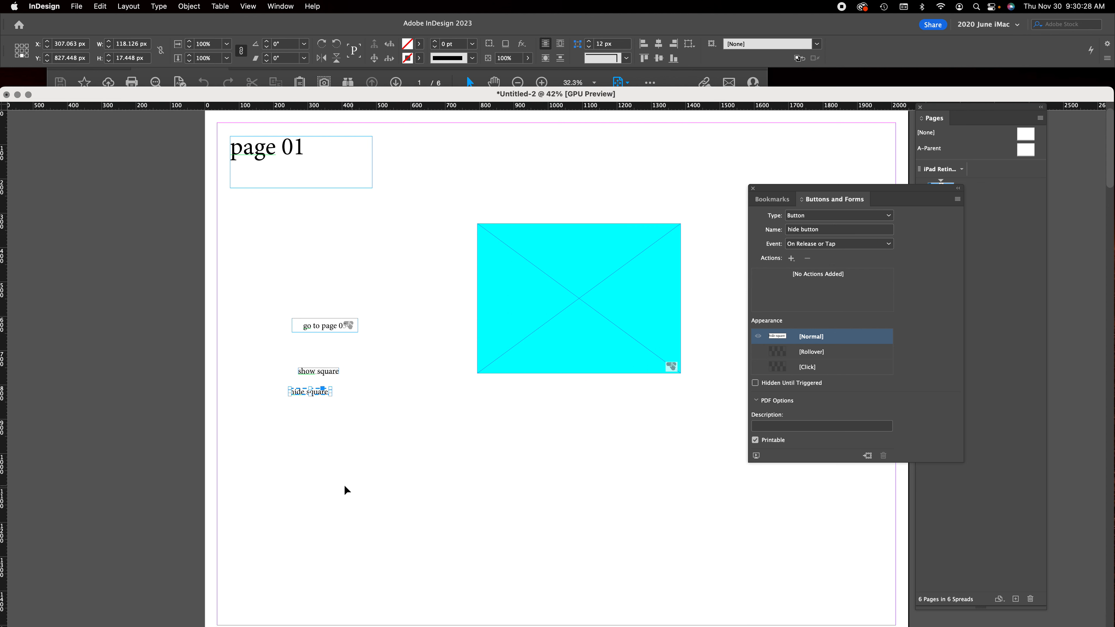
mouse_move(302, 392)
mouse_down()
mouse_move(319, 375)
mouse_move(309, 387)
mouse_up()
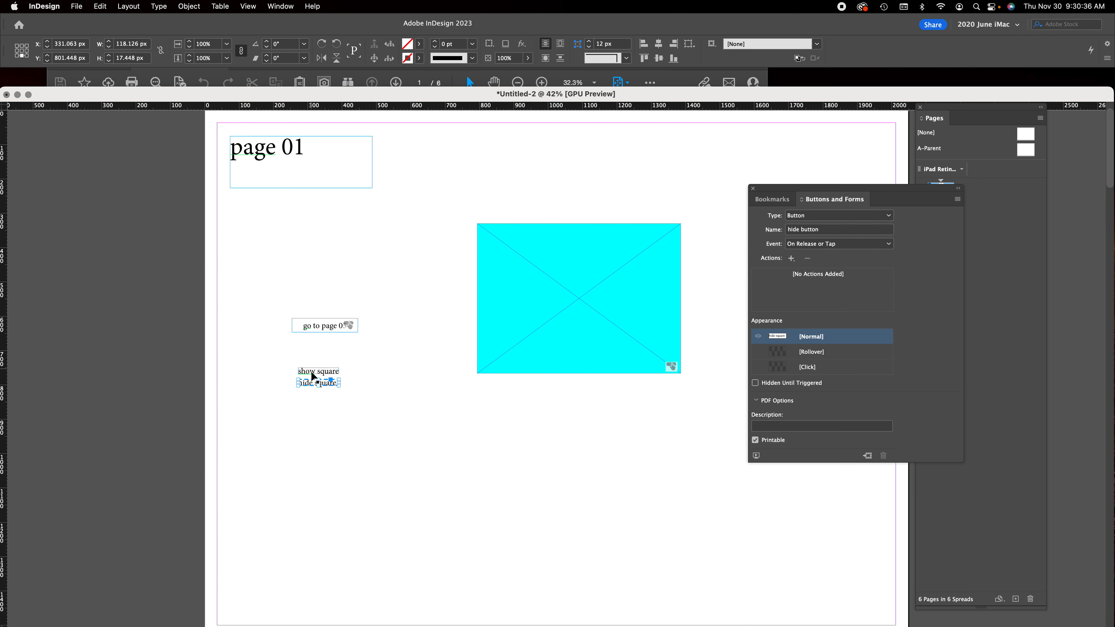
- Change the visibility of "show button" in the "show square" button's action, and set "hide button" to Hidden Until Triggered
click(332, 376)
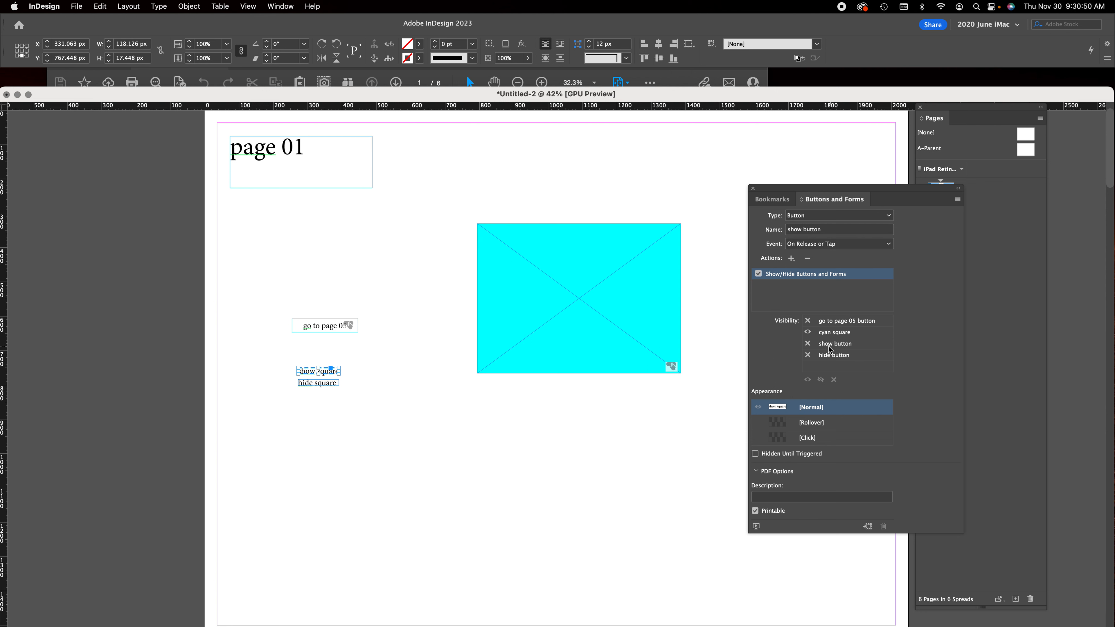
click(808, 344)
click(330, 386)
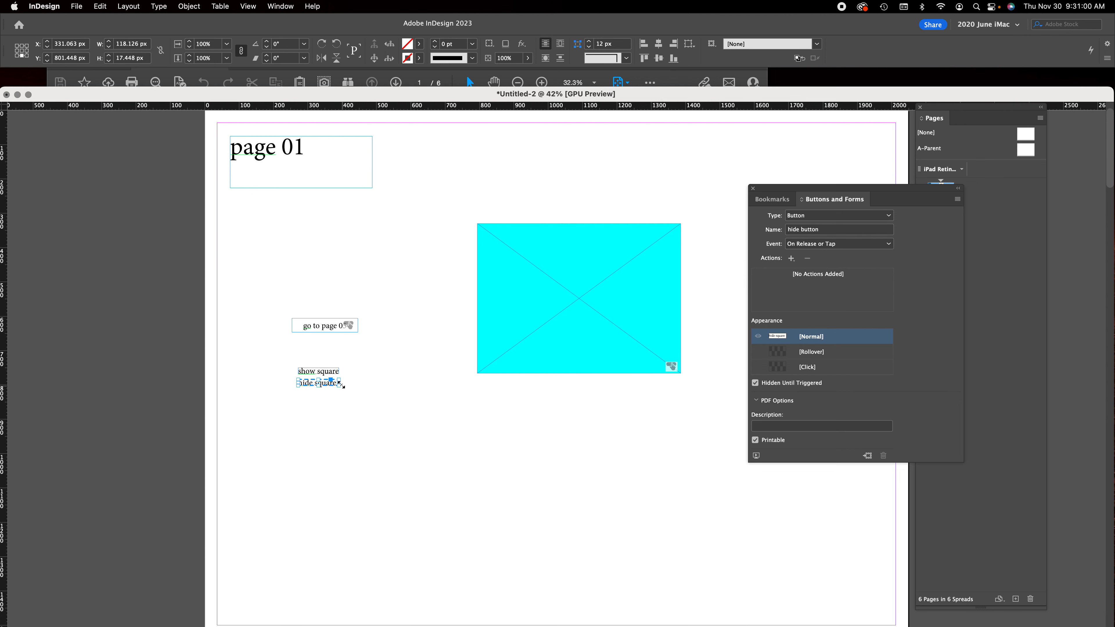
- Add a Show/Hide Buttons and Forms action to "hide button" and set "cyan square" to hide
click(791, 259)
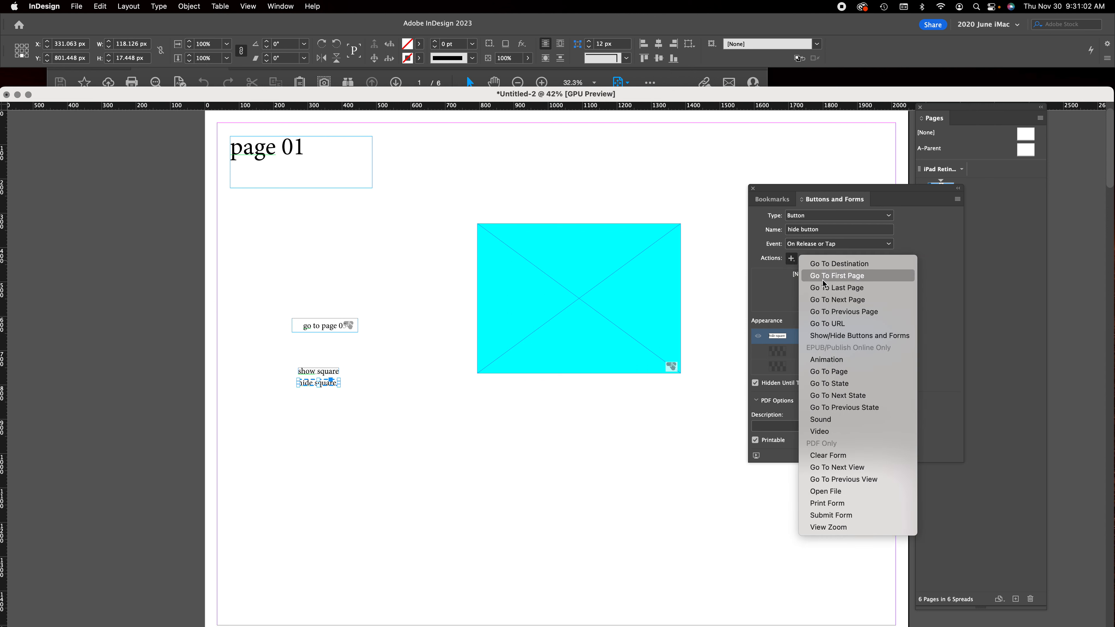
click(850, 337)
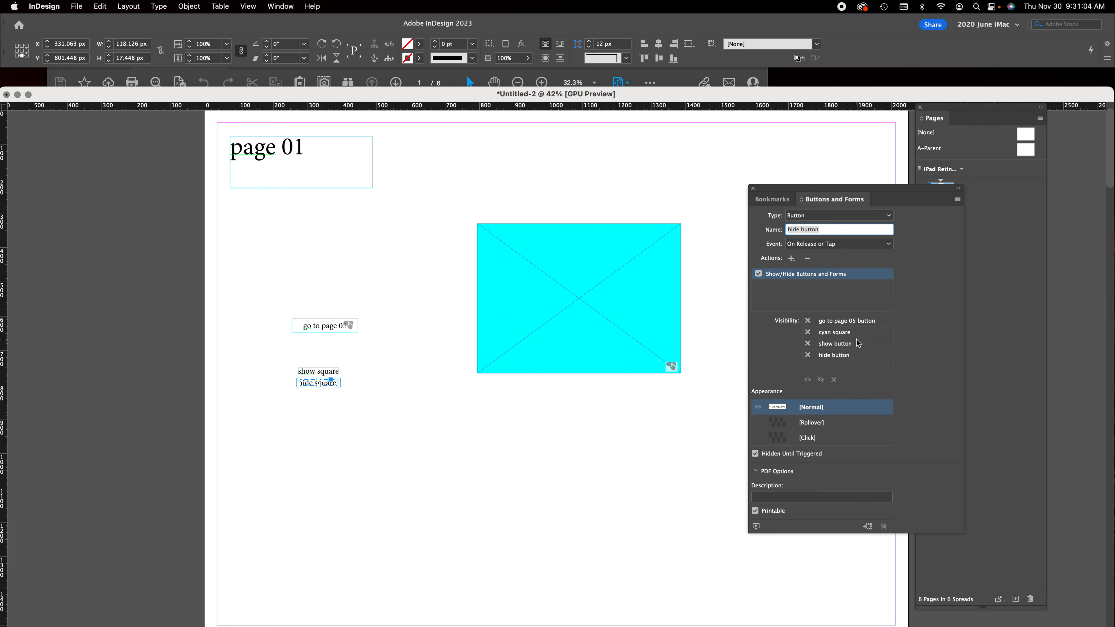
click(809, 334)
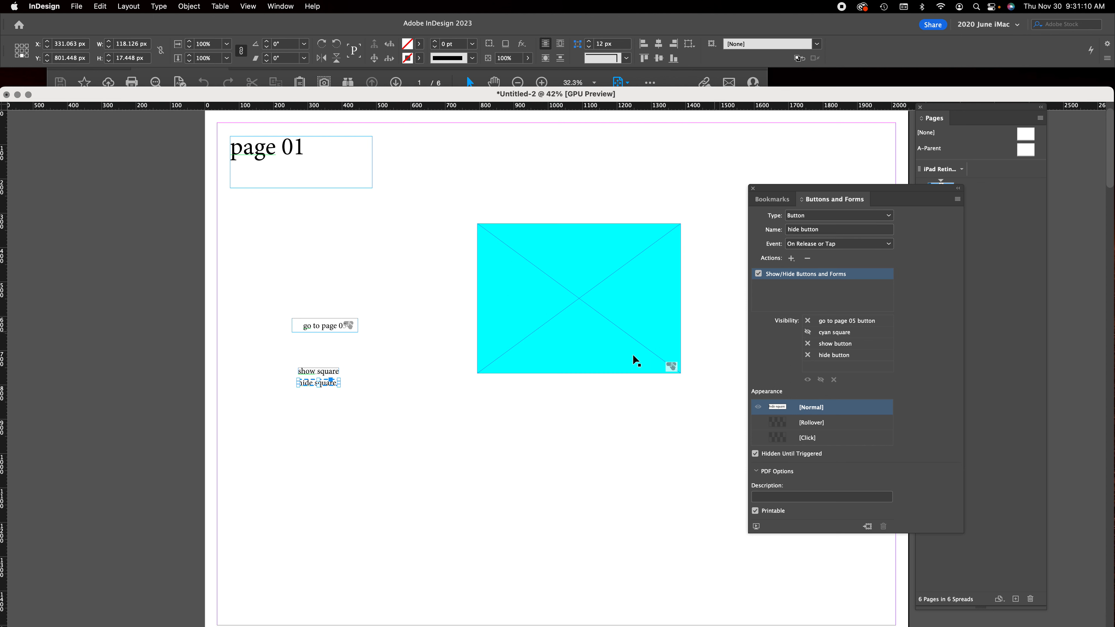
- In the "hide button" action, set "show button" to show and "hide button" to hide
click(808, 345)
click(809, 356)
click(809, 356)
- In the "show square" button's Show/Hide action, set "hide button" to show
click(332, 374)
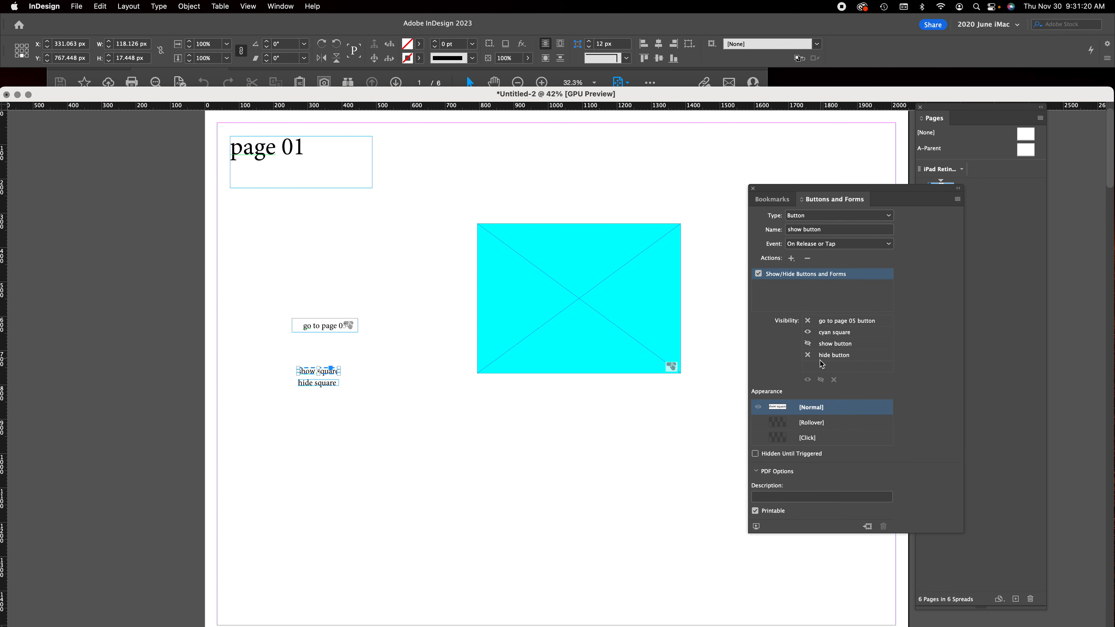
click(808, 356)
click(374, 434)
- Move the "hide square" text directly on top of the "show square" text so the two buttons overlap
click(326, 384)
click(371, 427)
click(325, 378)
drag(326, 378, 326, 376)
click(358, 433)
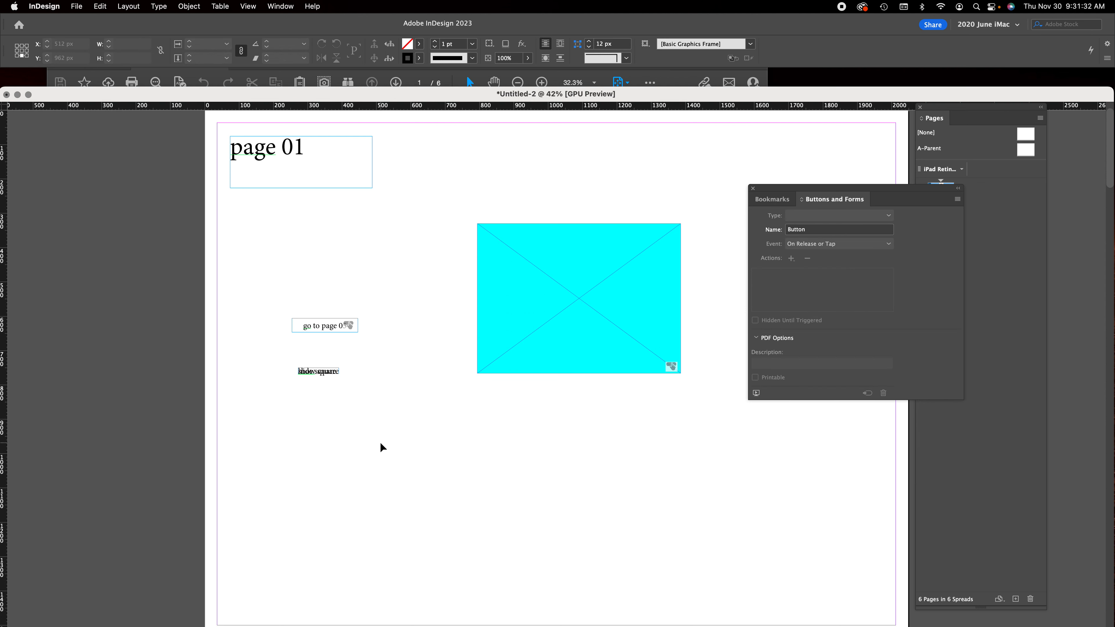
- Export all pages as an Adobe PDF (Interactive) to the Desktop, replacing the existing Untitled-2.pdf
click(75, 5)
click(92, 236)
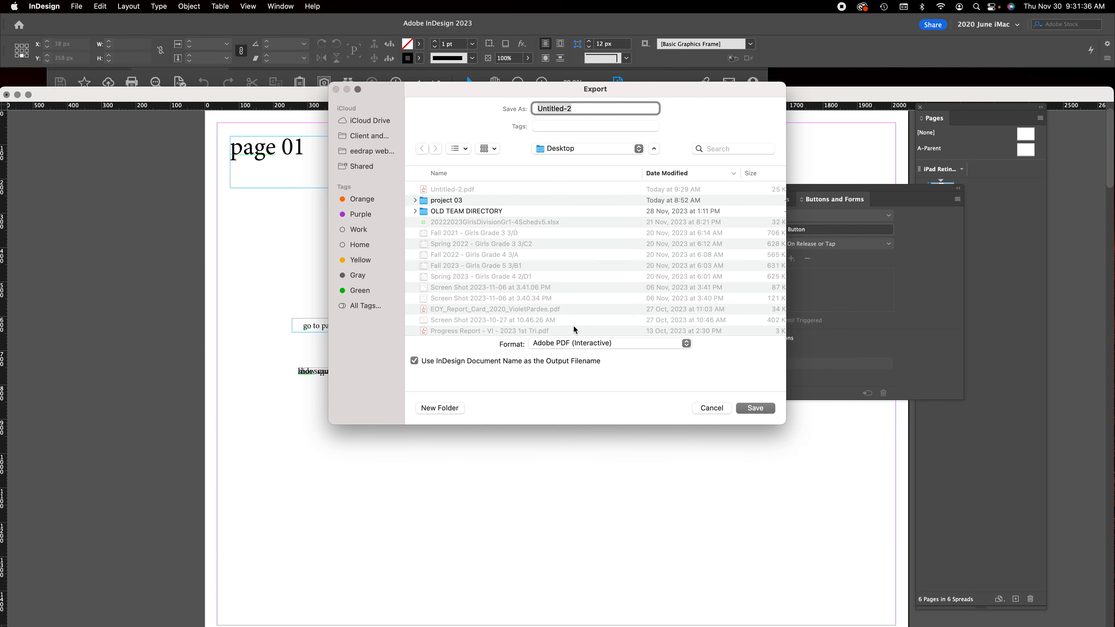
click(755, 408)
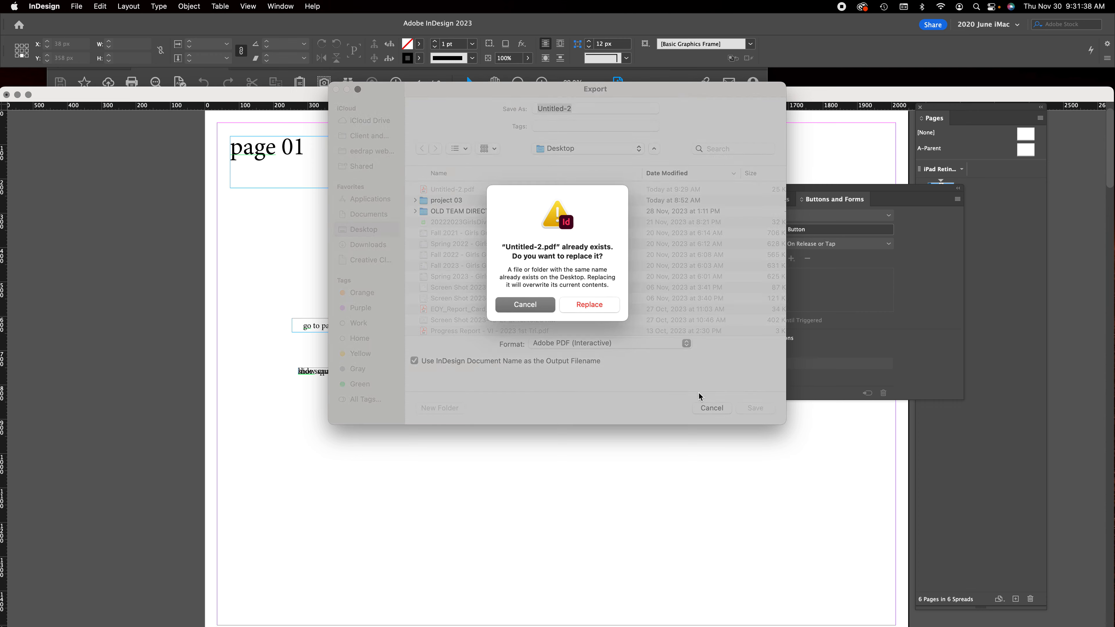
click(592, 309)
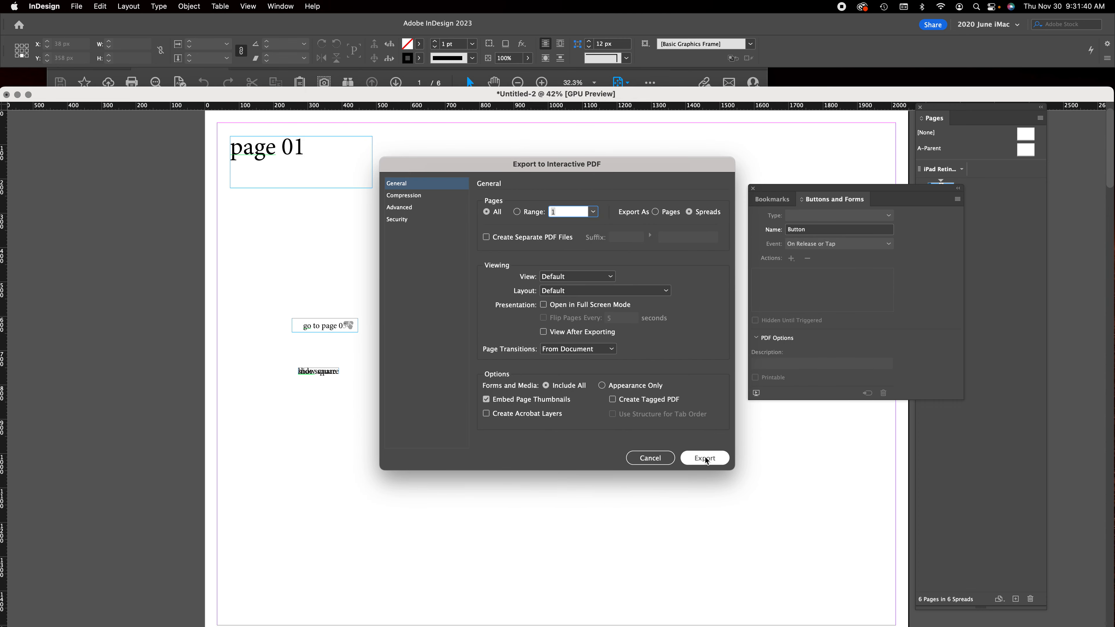
click(706, 459)
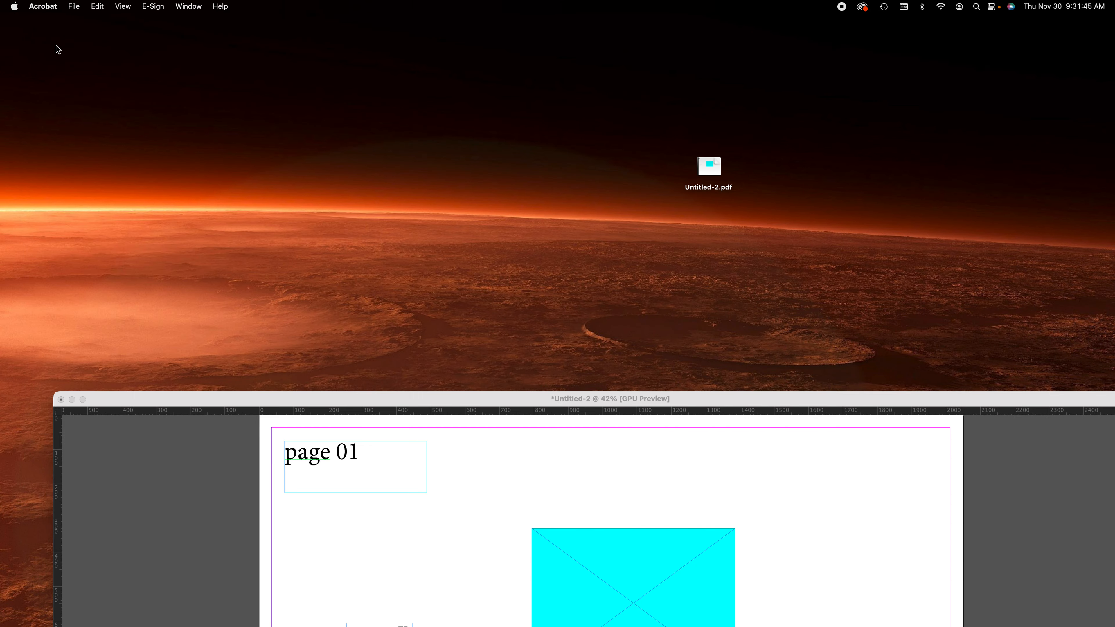
- Close the old PDF and open the newly exported Untitled-2.pdf from the Desktop in Acrobat
click(54, 43)
click(705, 165)
double_click(705, 162)
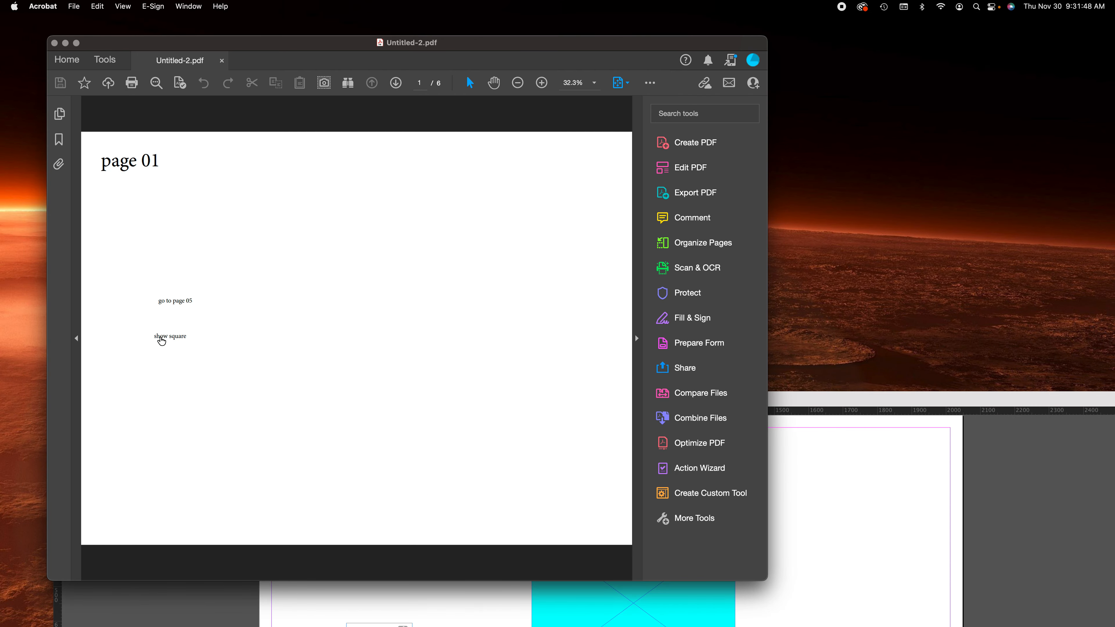
- Test the overlapping "show square" and "hide square" buttons on page 01 by toggling the cyan square repeatedly, and close the PDF
click(161, 341)
click(354, 305)
click(169, 338)
click(176, 342)
click(163, 341)
click(175, 342)
click(175, 344)
click(179, 342)
click(171, 341)
click(54, 43)
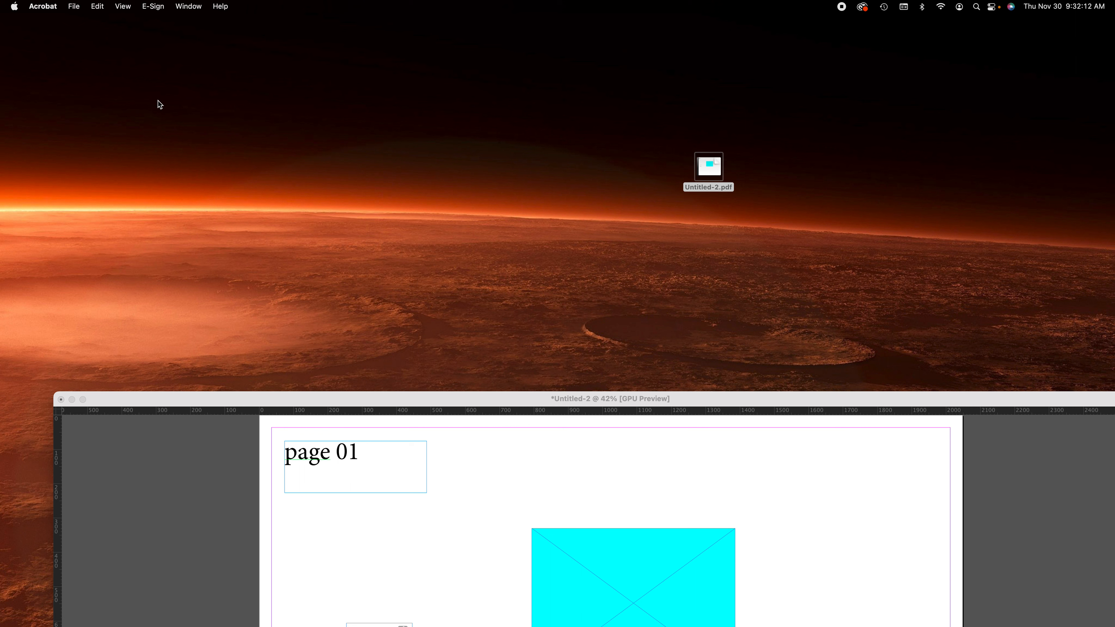
- Switch back to the InDesign document and move its window up so page 01 is in full working view
click(349, 400)
drag(422, 393, 380, 105)
click(562, 276)
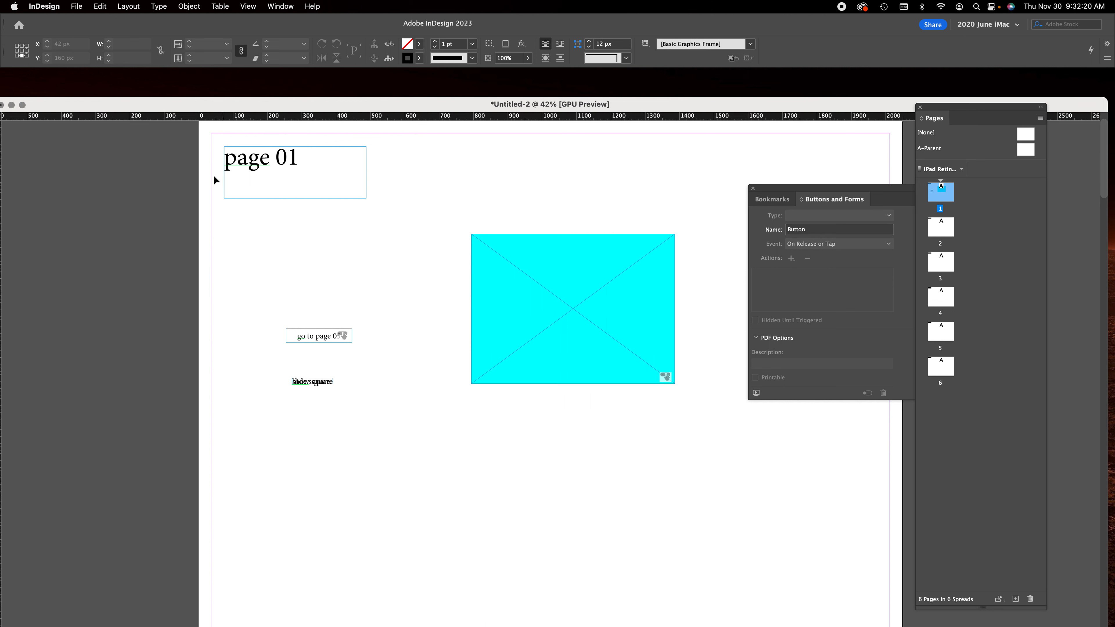
click(389, 396)
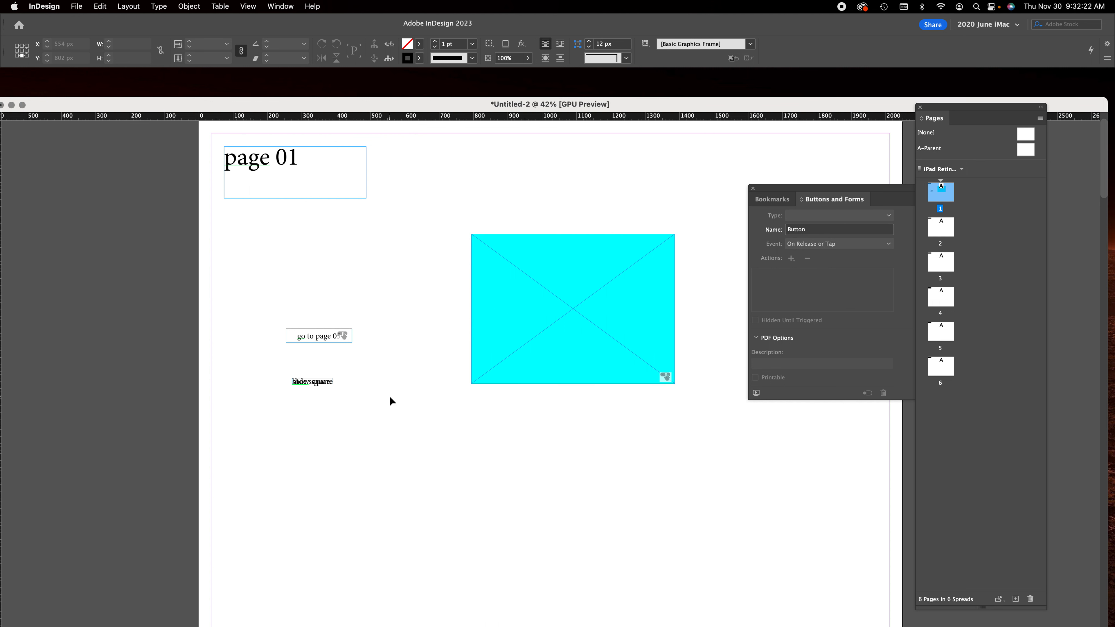